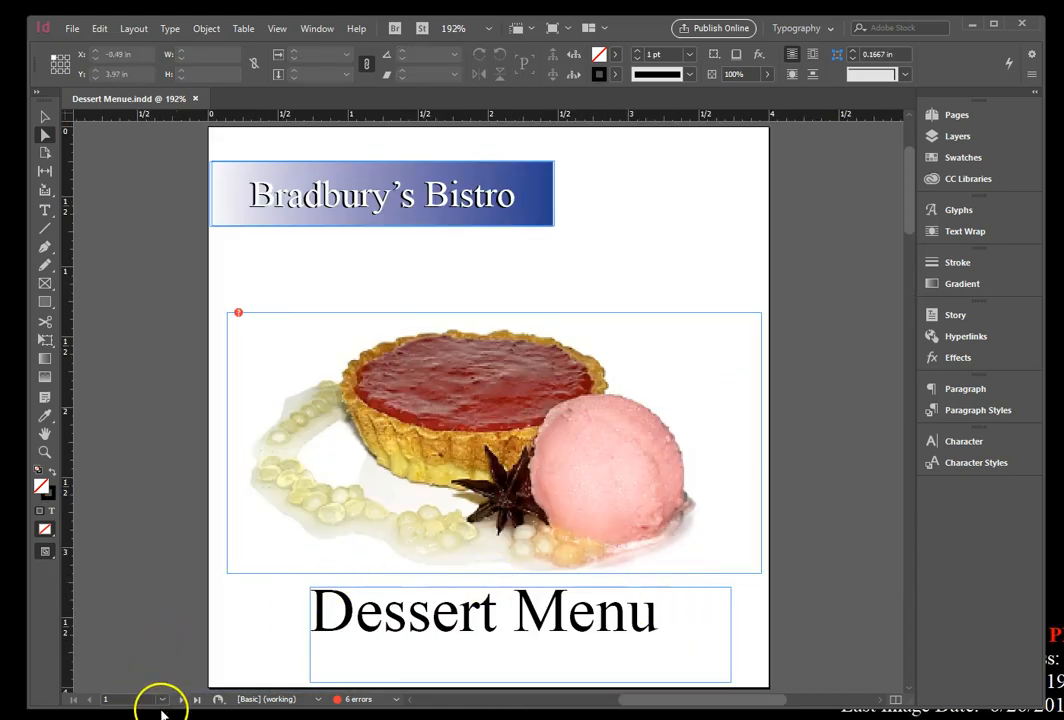
Go to page 3 of the dessert menu and fit its whole spread in the window
{"action": "left_click", "coordinate": [164, 700]}
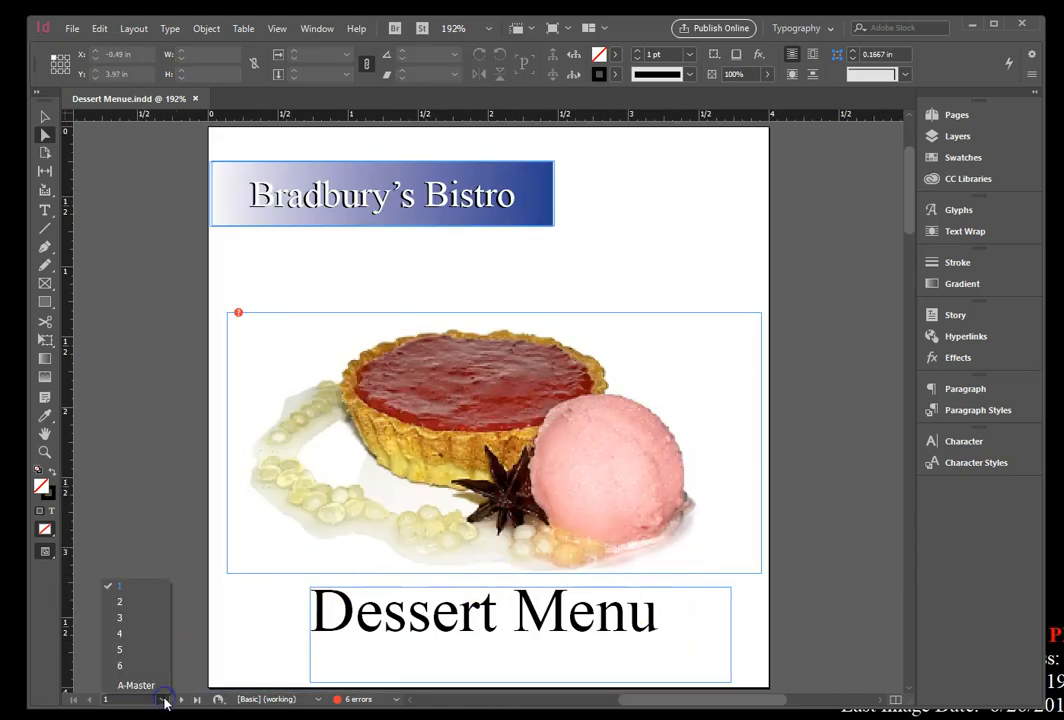
{"action": "left_click", "coordinate": [131, 617]}
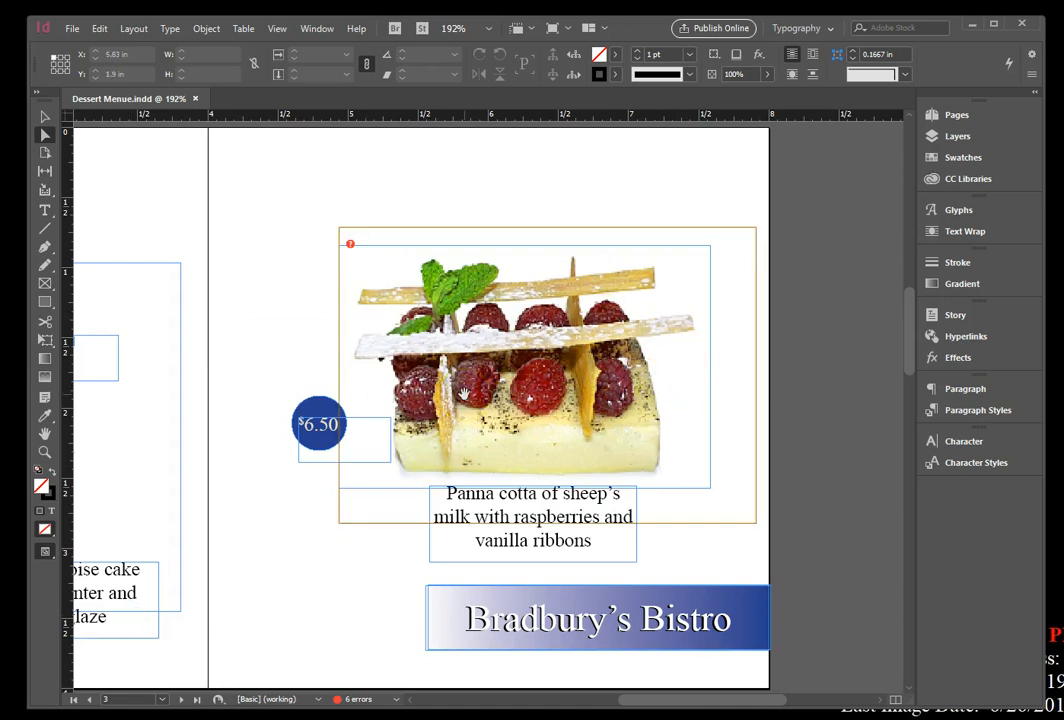
{"action": "left_click", "coordinate": [278, 28]}
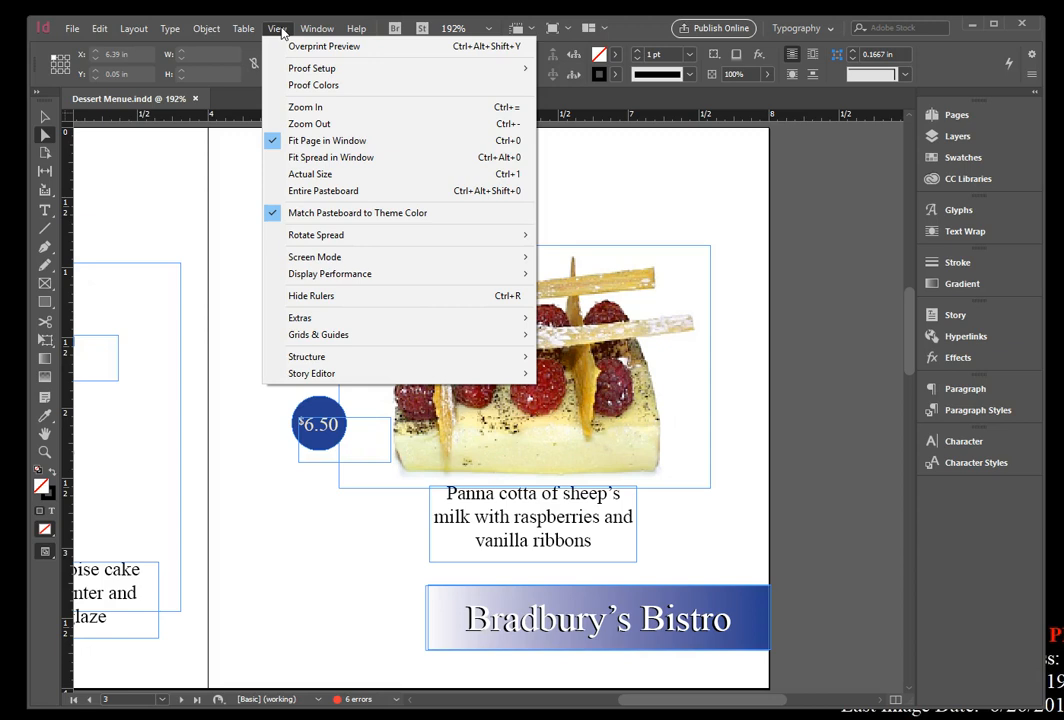
{"action": "left_click", "coordinate": [307, 157]}
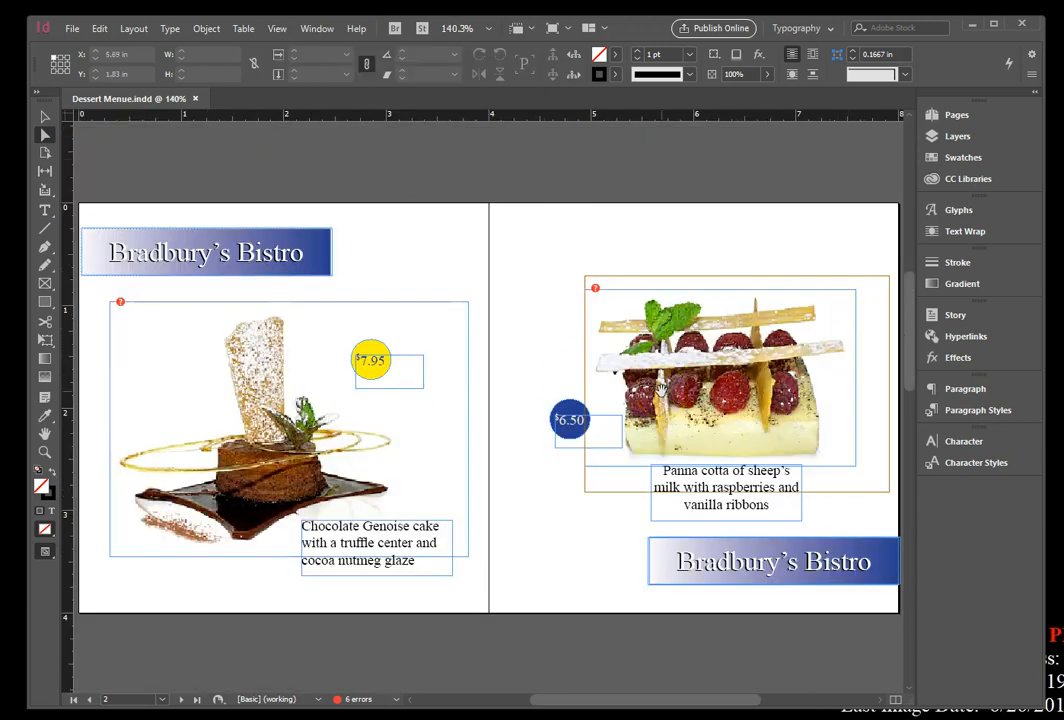
{"action": "left_click", "coordinate": [541, 570]}
Page forward through the remaining spreads of the menu and return to page 1
{"action": "left_click", "coordinate": [180, 702]}
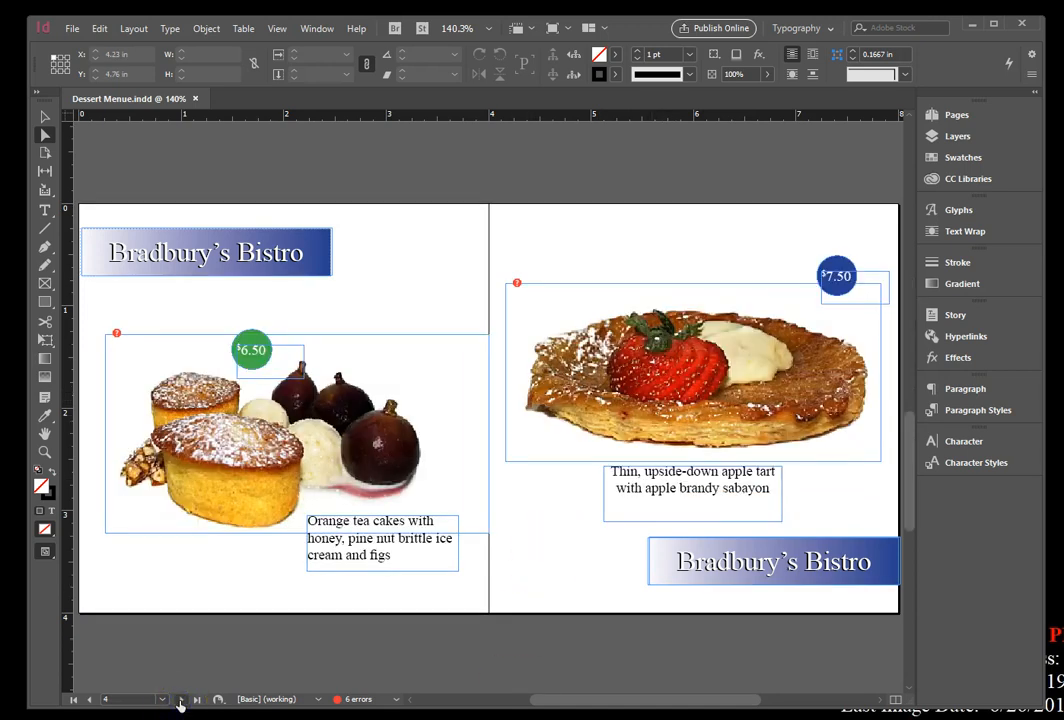
{"action": "left_click", "coordinate": [180, 701]}
{"action": "left_click", "coordinate": [356, 611]}
{"action": "left_click", "coordinate": [90, 700]}
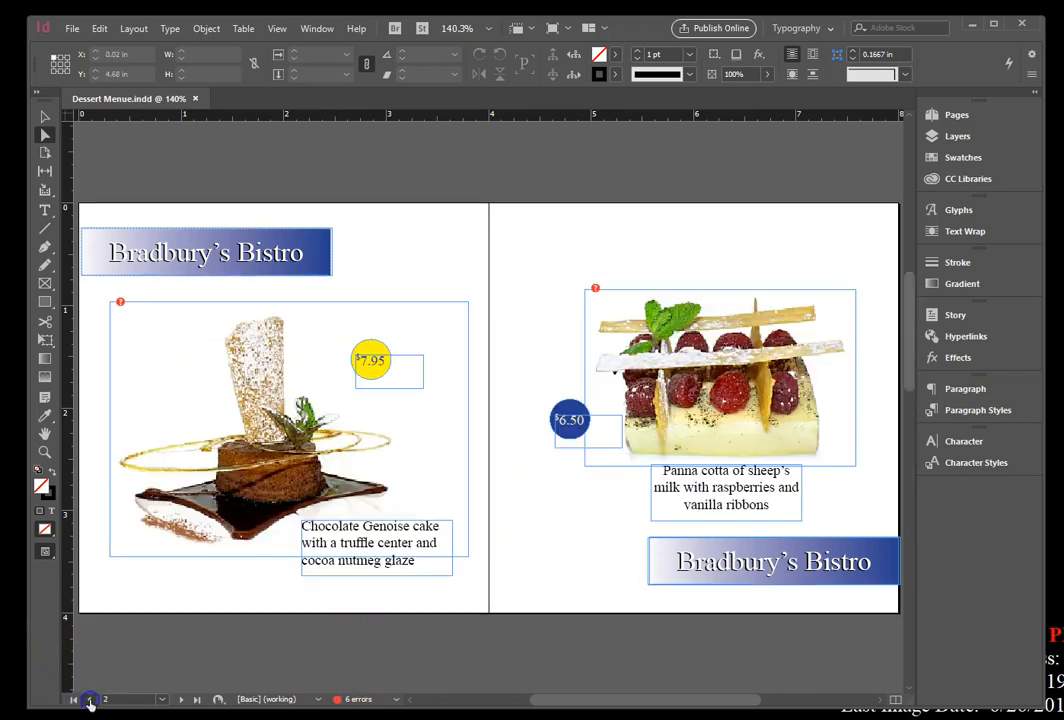
{"action": "left_click", "coordinate": [90, 700]}
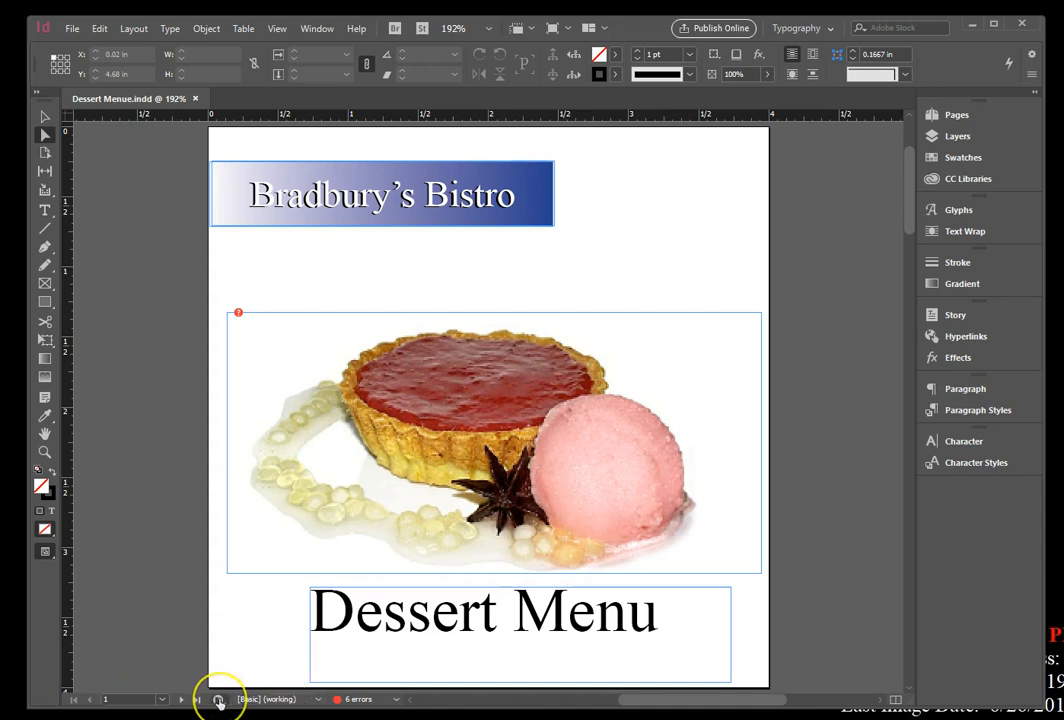
Show the document's page thumbnails and use them to display page 6, page 3 and the whole 2-3 spread
{"action": "left_click", "coordinate": [219, 702]}
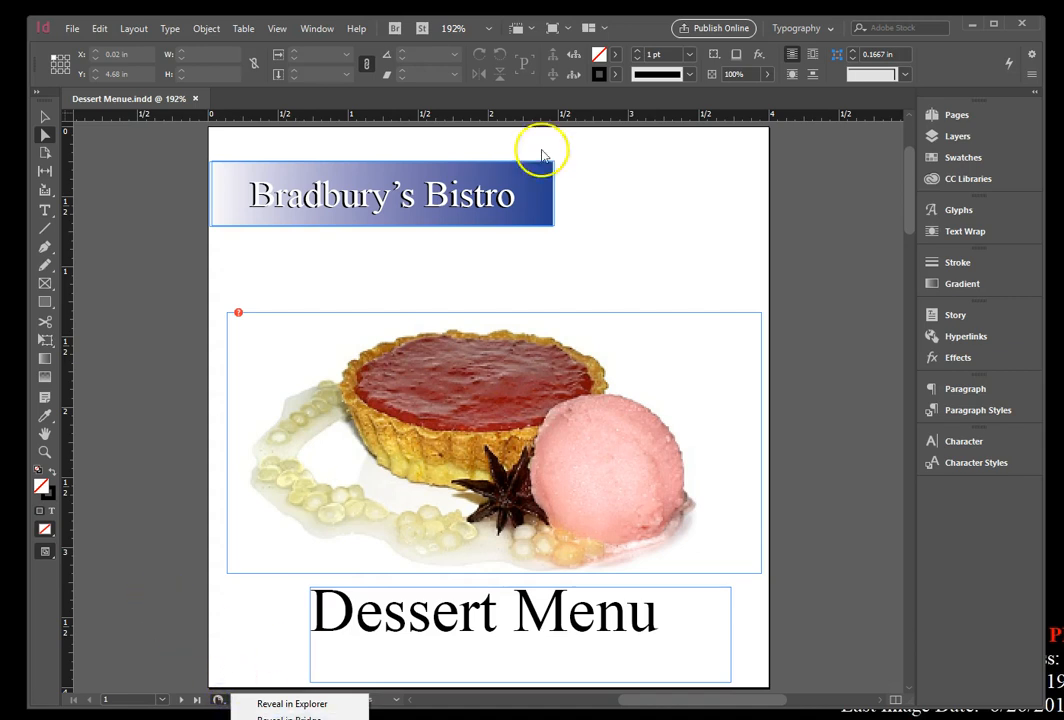
{"action": "left_click", "coordinate": [313, 28]}
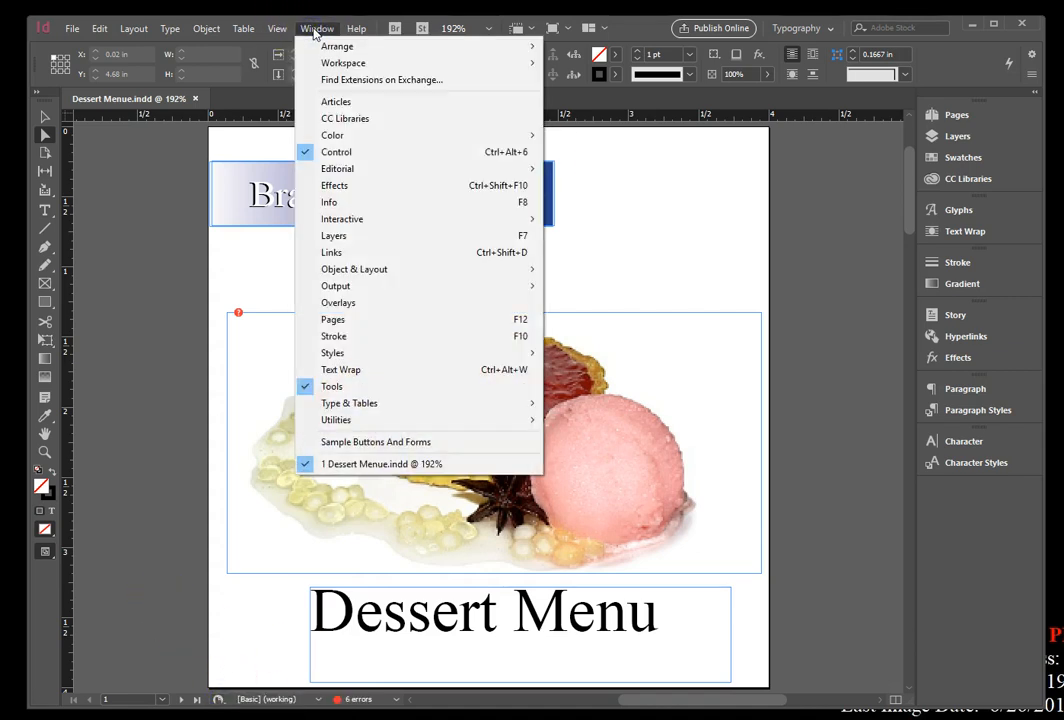
{"action": "left_click", "coordinate": [354, 318]}
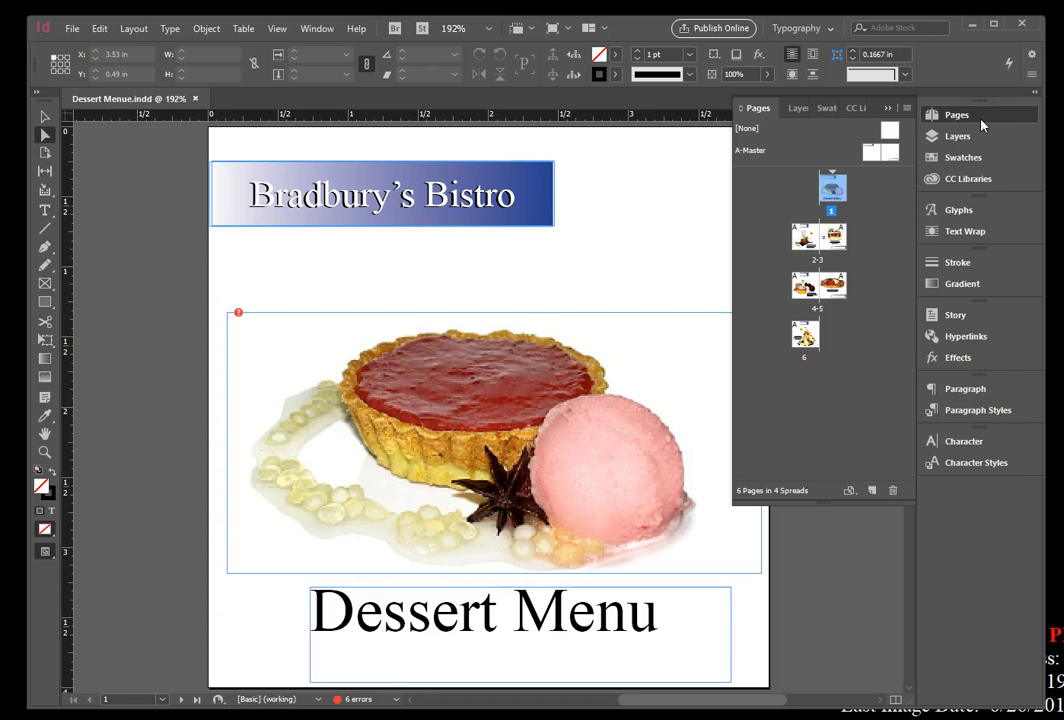
{"action": "left_click", "coordinate": [805, 337]}
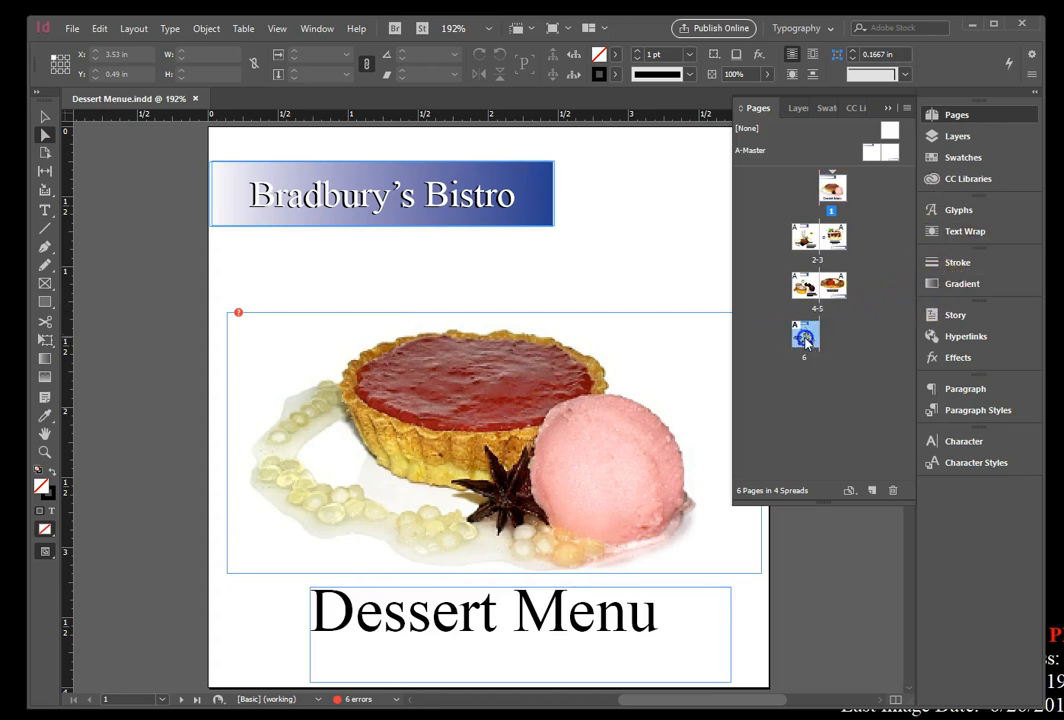
{"action": "double_click", "coordinate": [805, 337]}
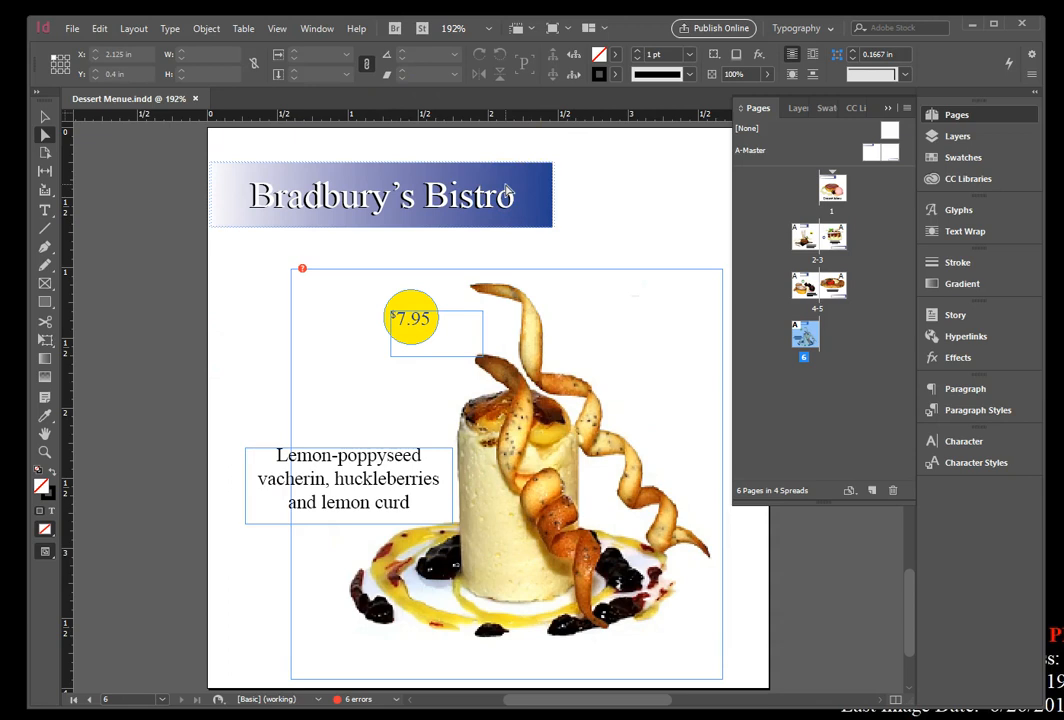
{"action": "double_click", "coordinate": [838, 236]}
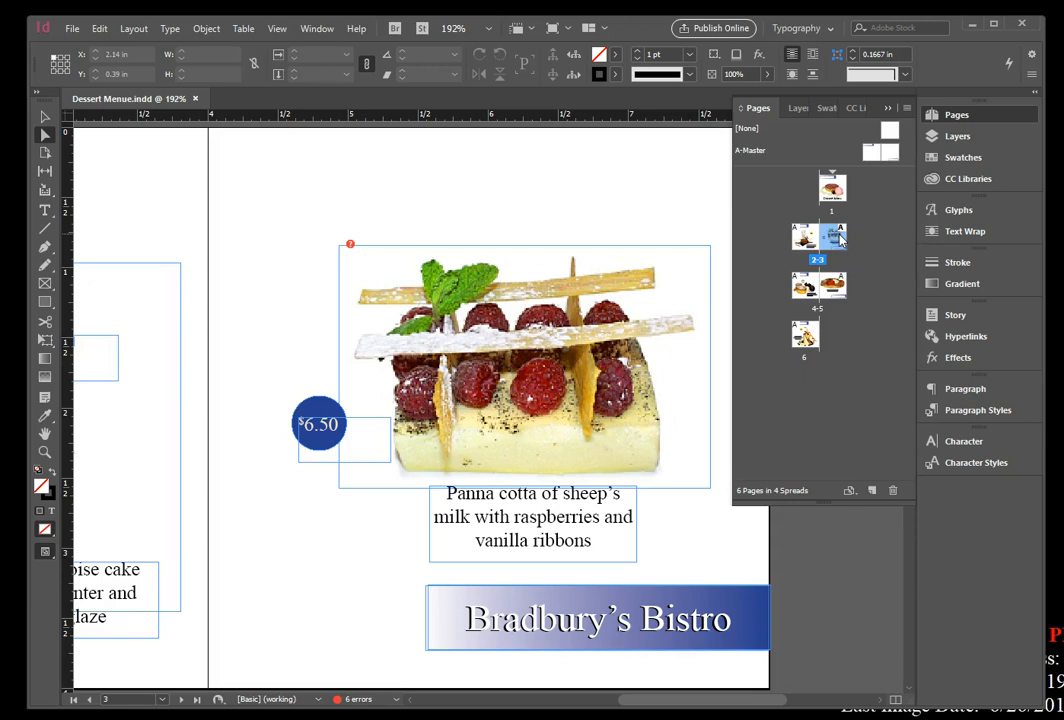
{"action": "double_click", "coordinate": [818, 261]}
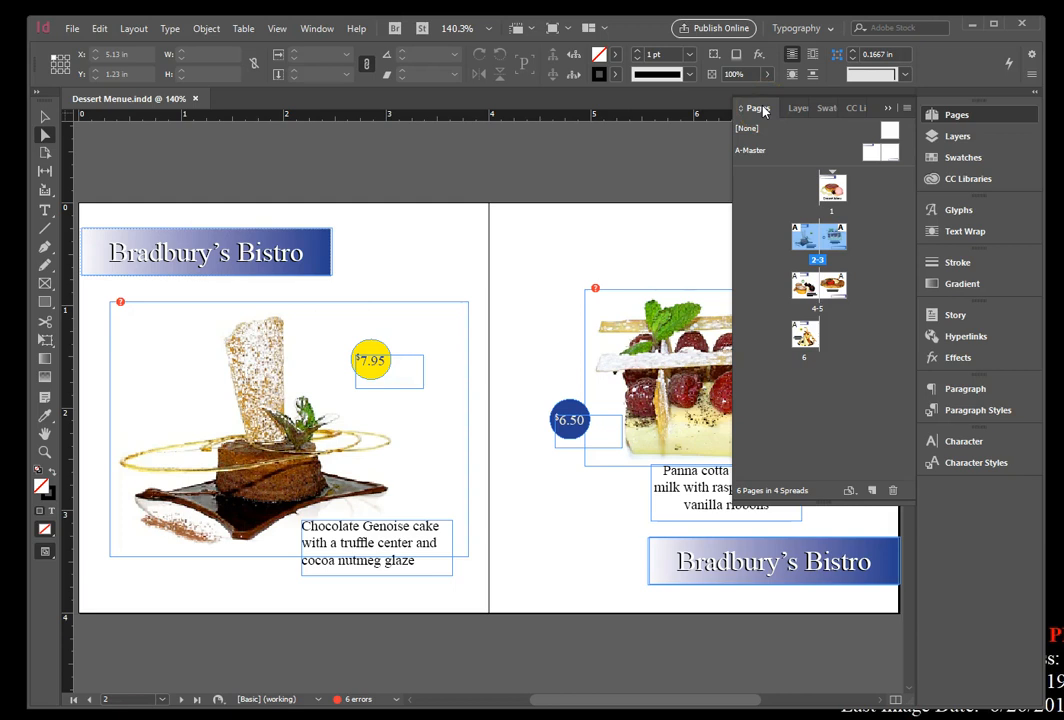
Jump to the document's first page and use Go to Page to move to page 5
{"action": "left_click", "coordinate": [134, 29]}
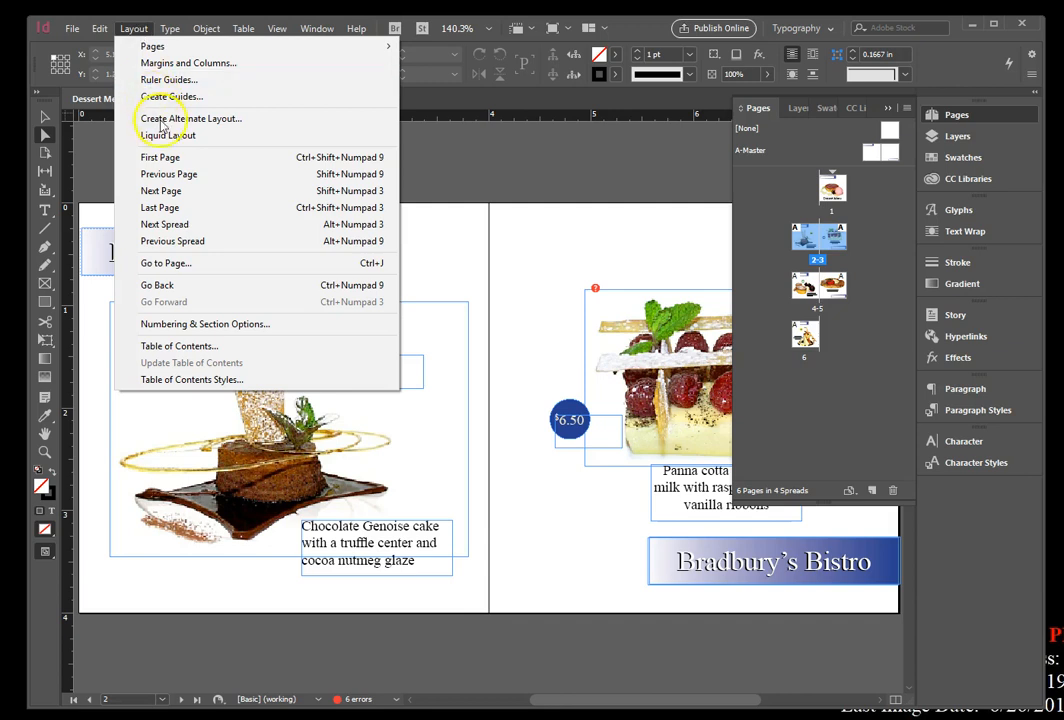
{"action": "left_click", "coordinate": [168, 157]}
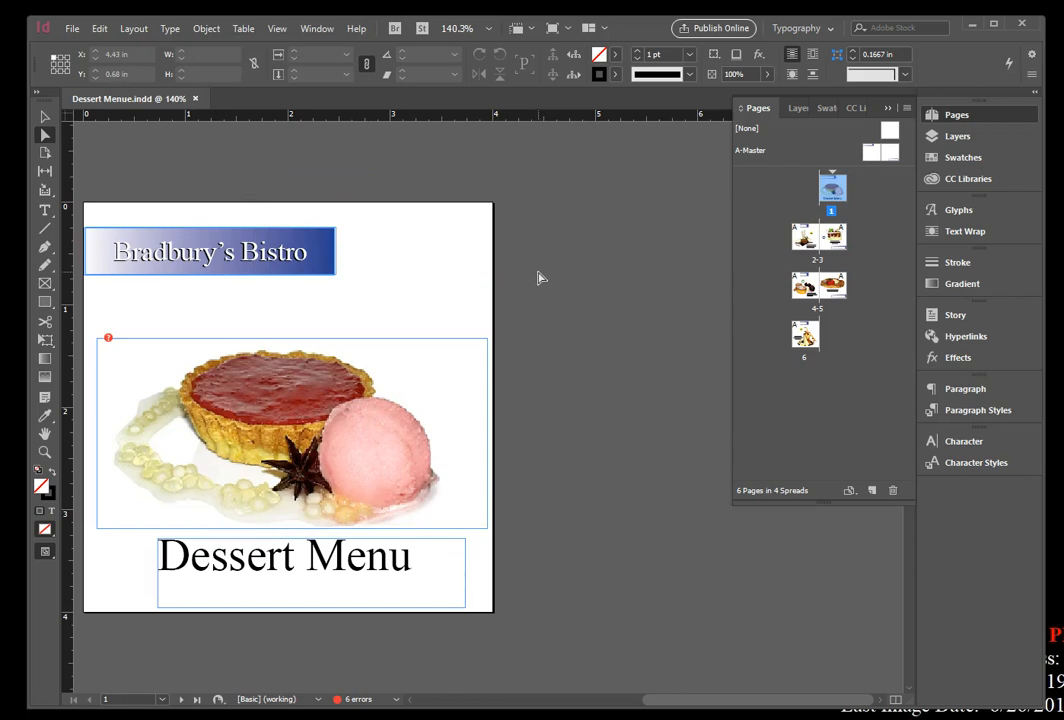
{"action": "key", "text": "ctrl+j"}
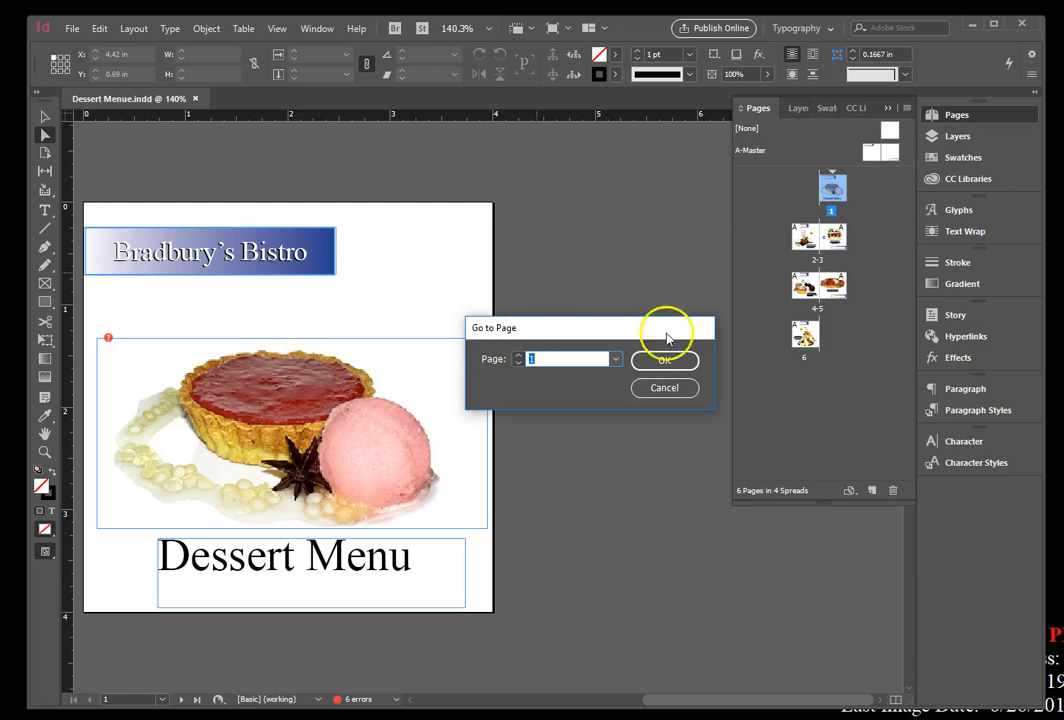
{"action": "left_click", "coordinate": [612, 362]}
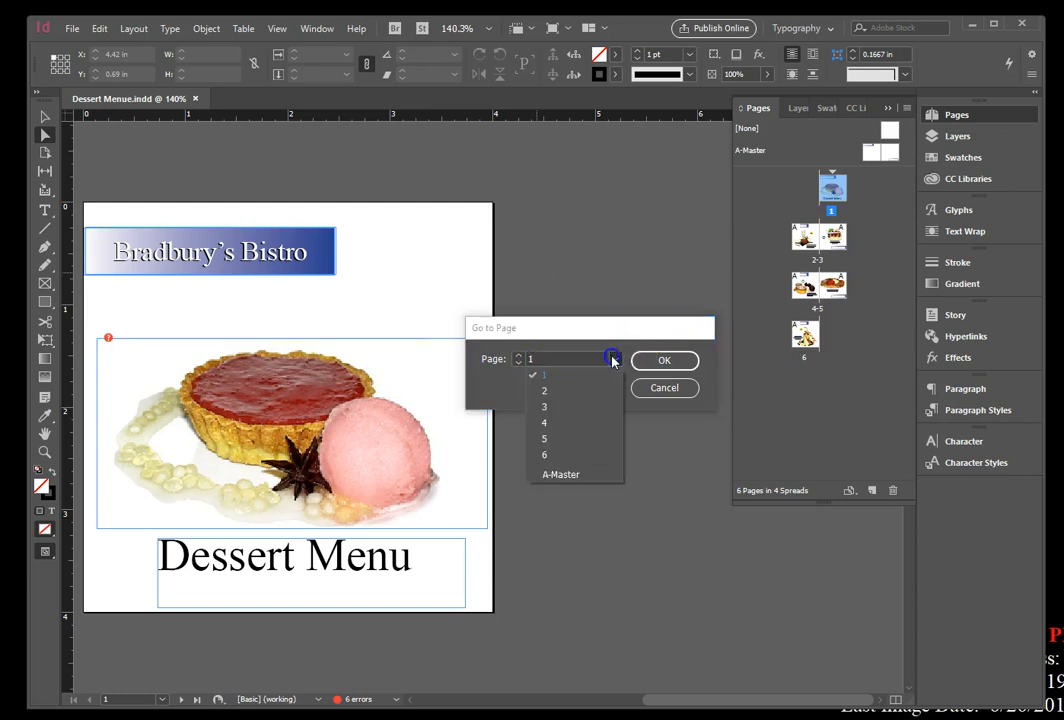
{"action": "left_click", "coordinate": [594, 438]}
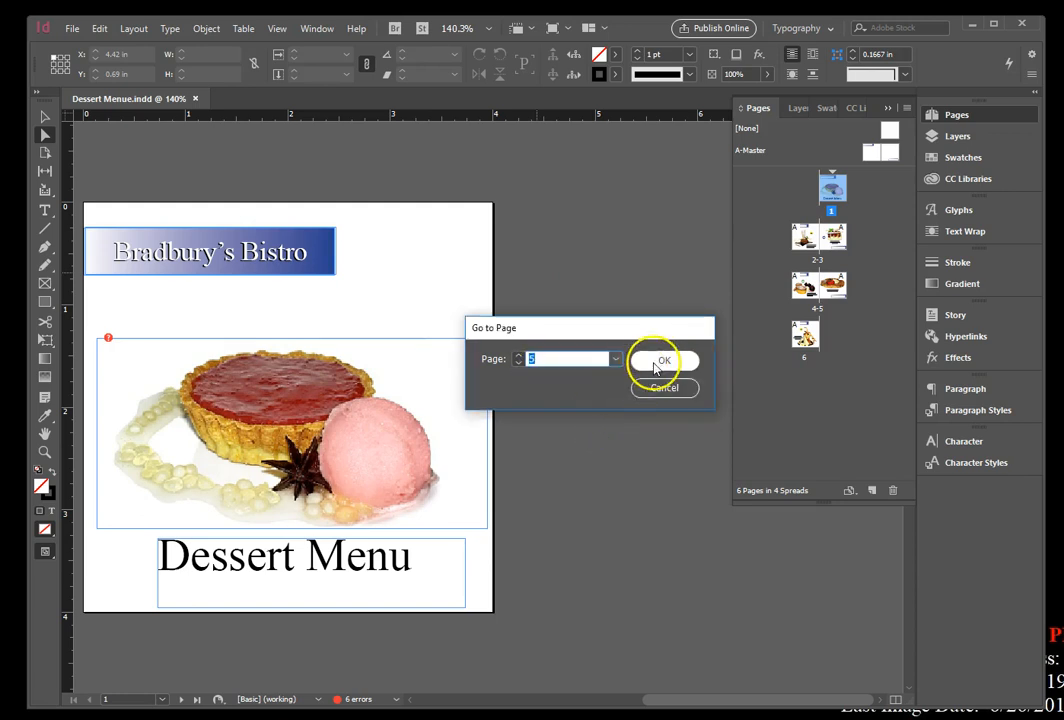
{"action": "left_click", "coordinate": [657, 368]}
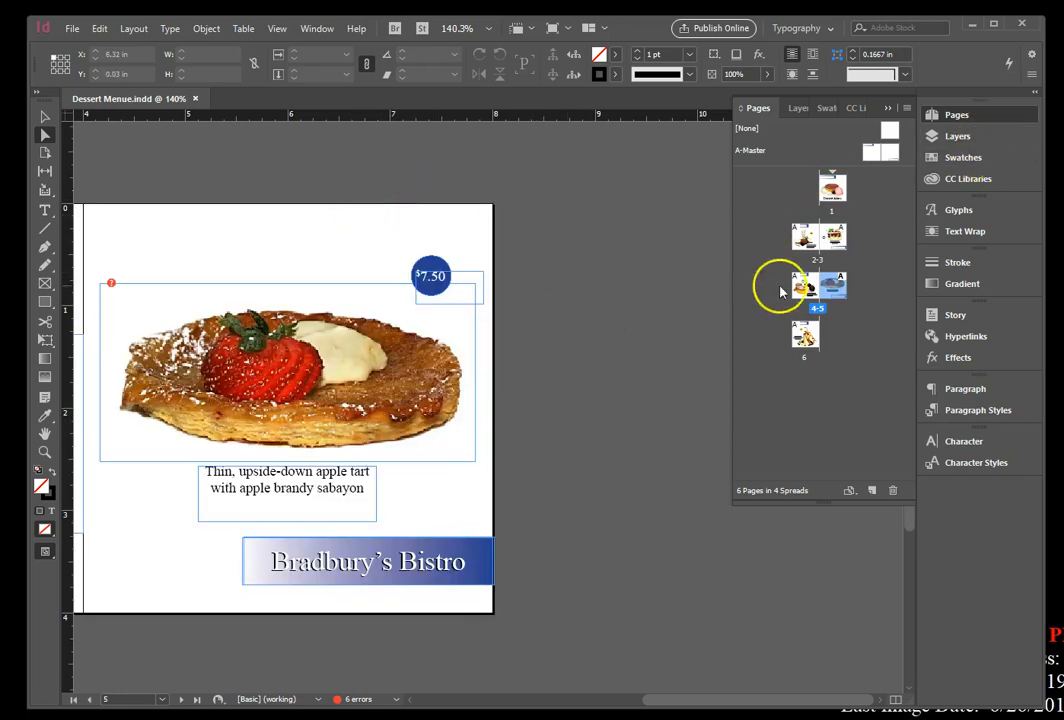
Assign the Red color label to page 2 only
{"action": "left_click_drag", "start_coordinate": [878, 176], "coordinate": [814, 320]}
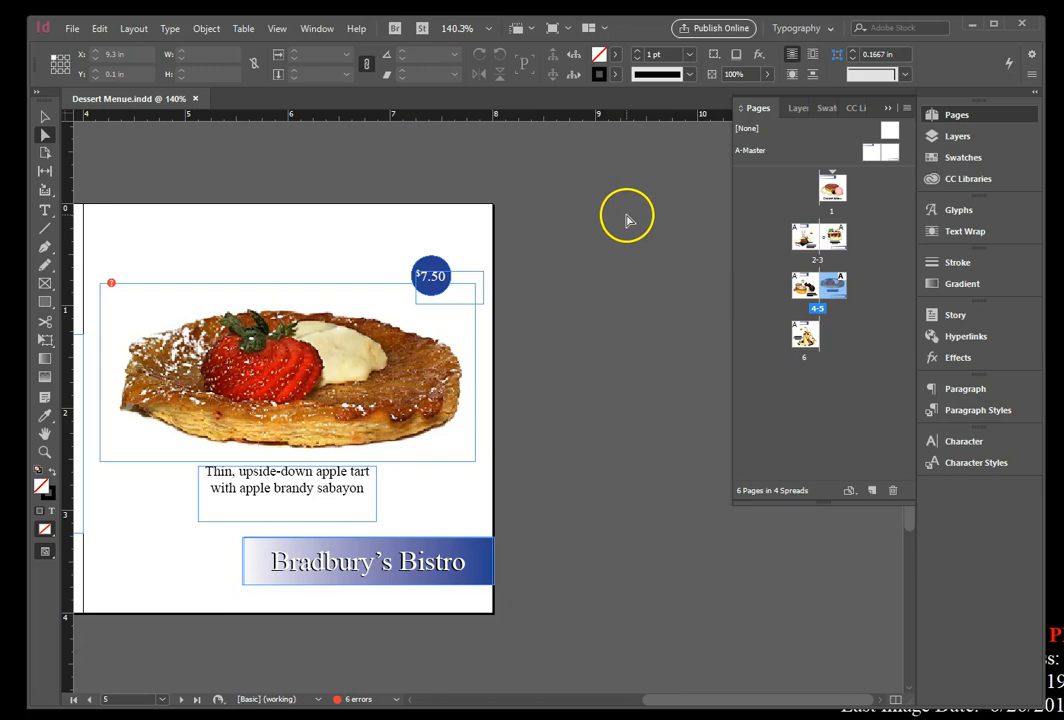
{"action": "double_click", "coordinate": [808, 238]}
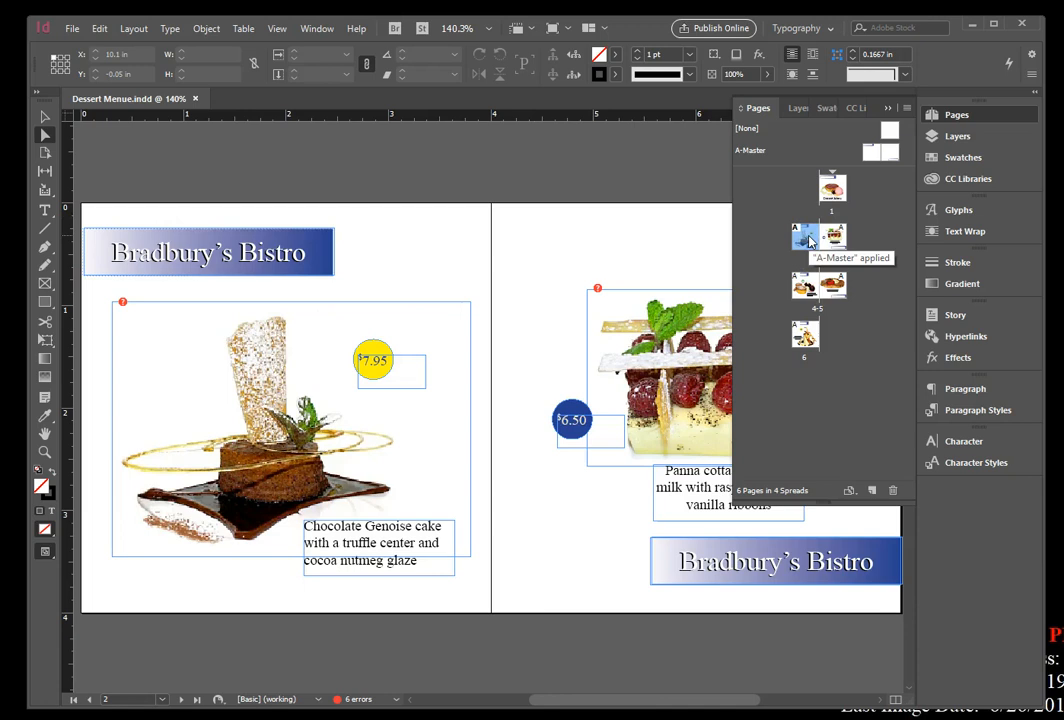
{"action": "left_click", "coordinate": [906, 108]}
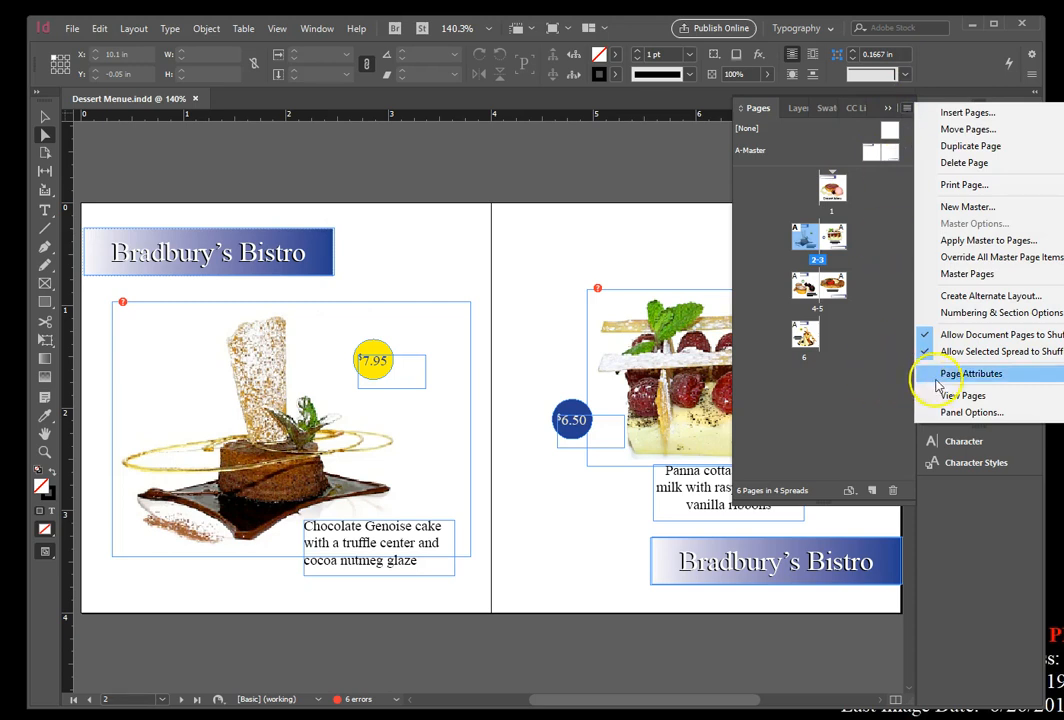
{"action": "mouse_move", "coordinate": [938, 377]}
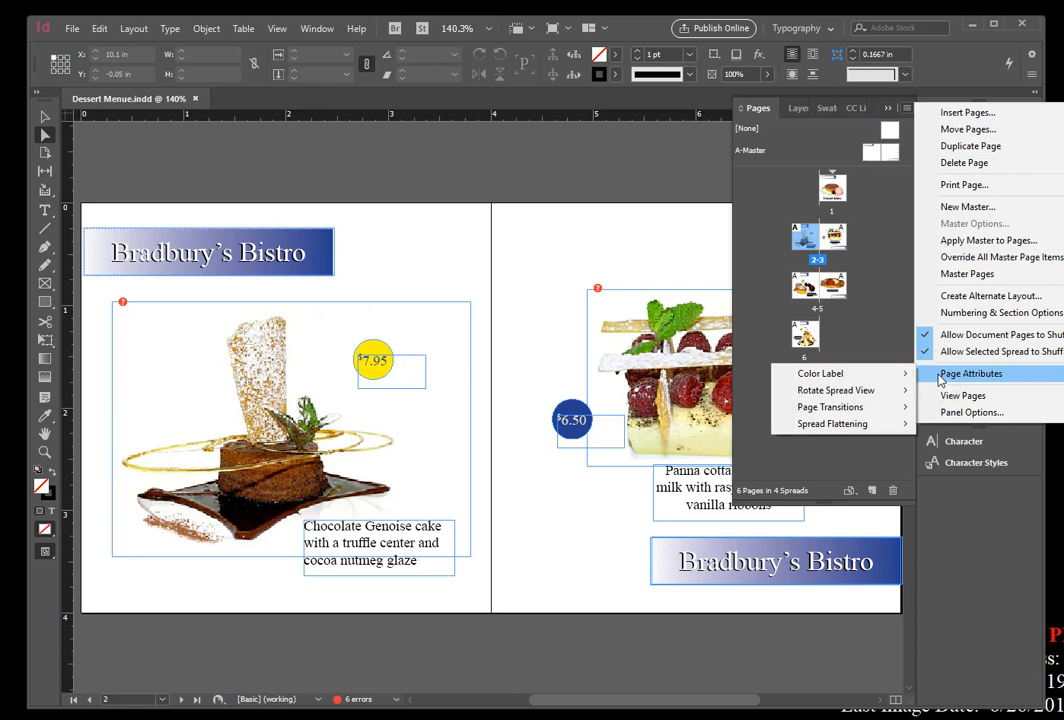
{"action": "left_click", "coordinate": [877, 376]}
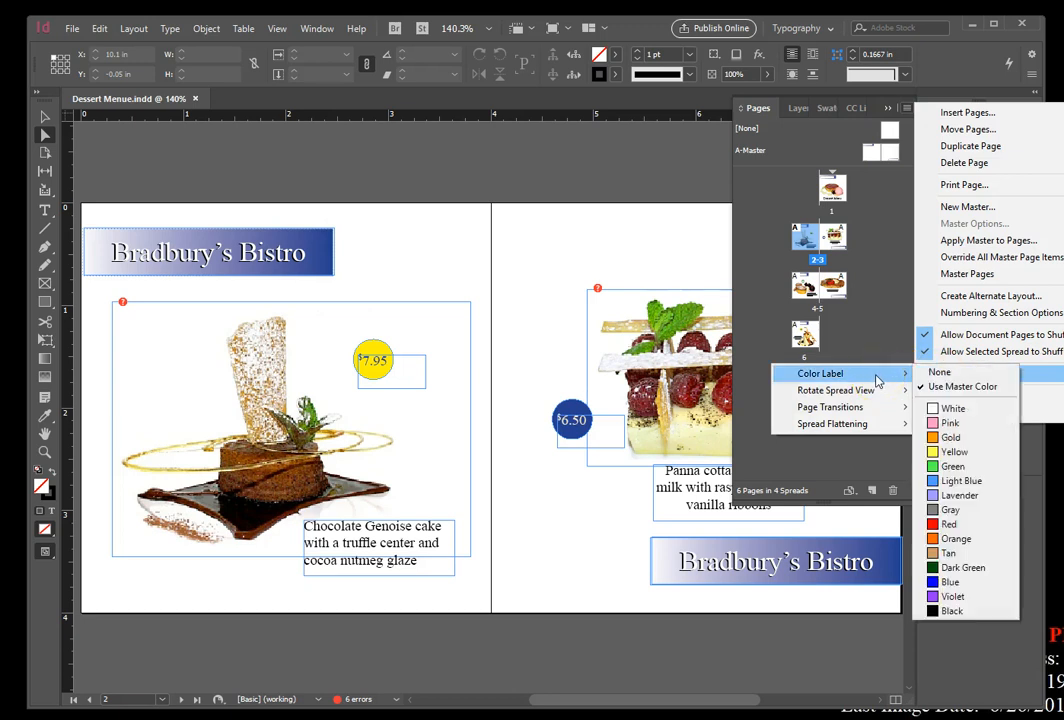
{"action": "left_click", "coordinate": [981, 531]}
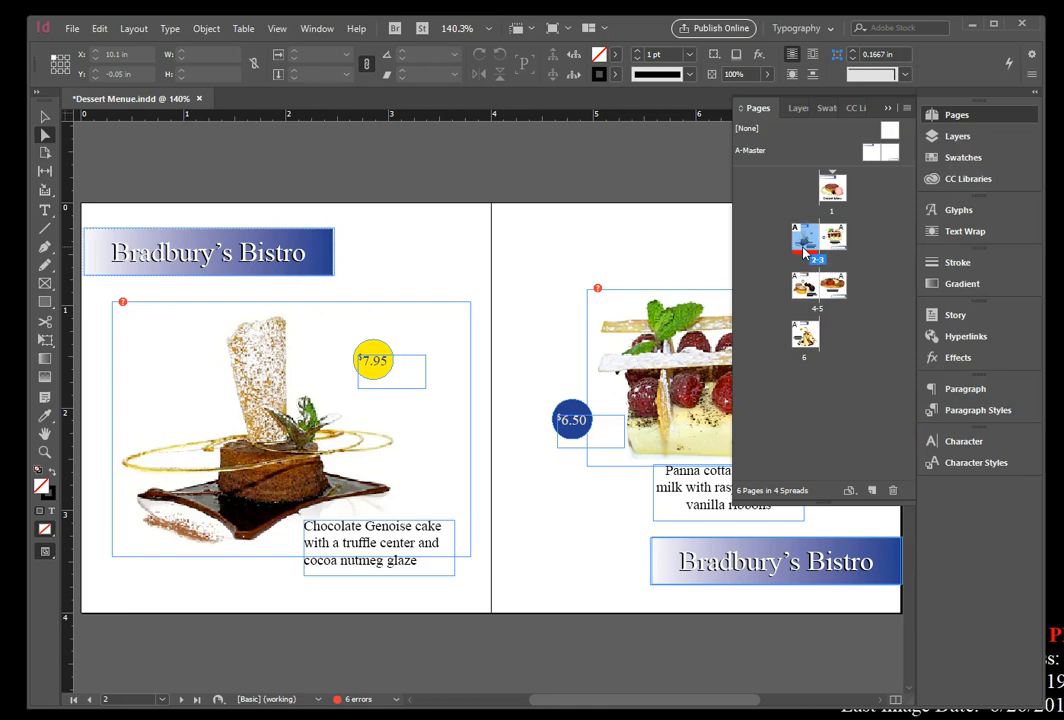
Assign the Green color label to both pages of the 4-5 spread
{"action": "double_click", "coordinate": [818, 306]}
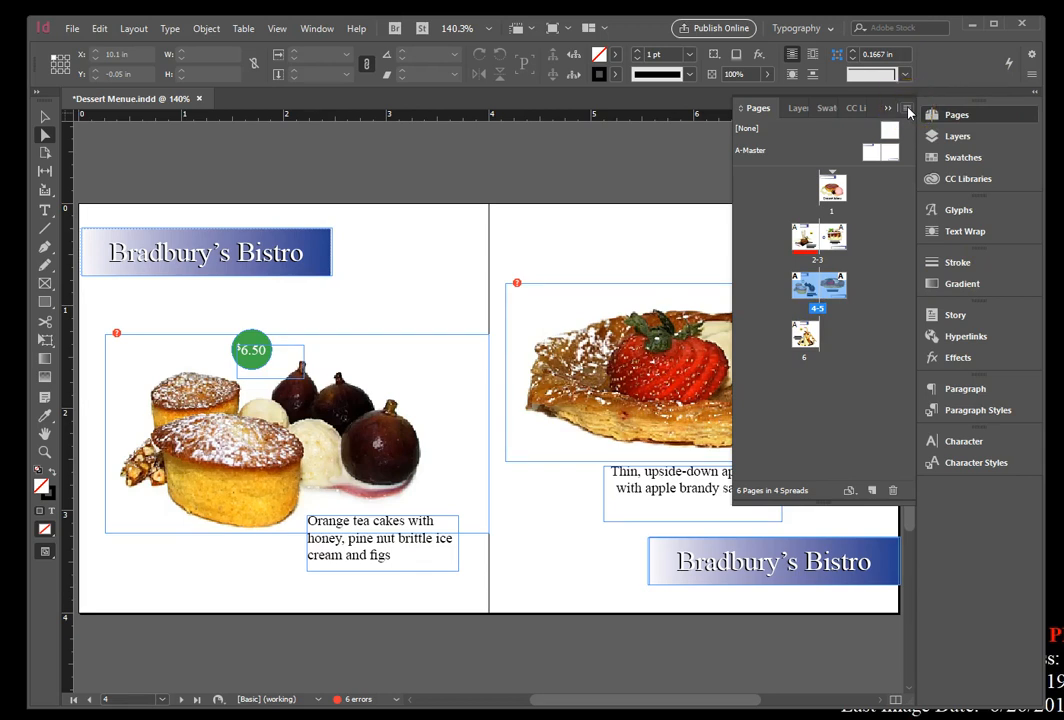
{"action": "left_click", "coordinate": [907, 110]}
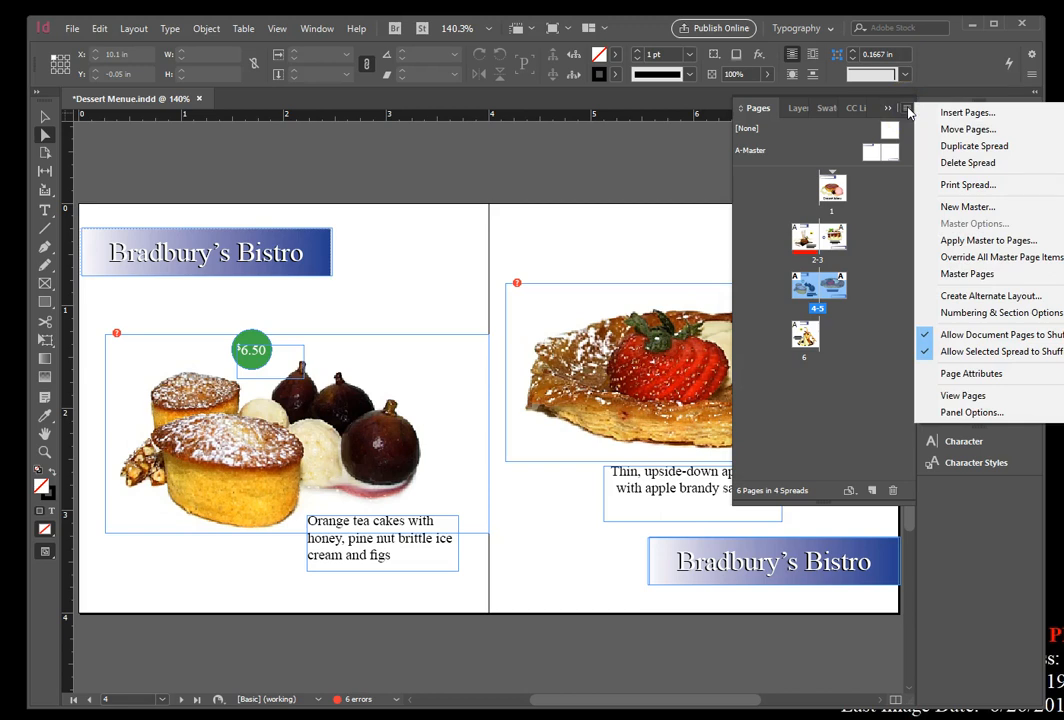
{"action": "mouse_move", "coordinate": [995, 380]}
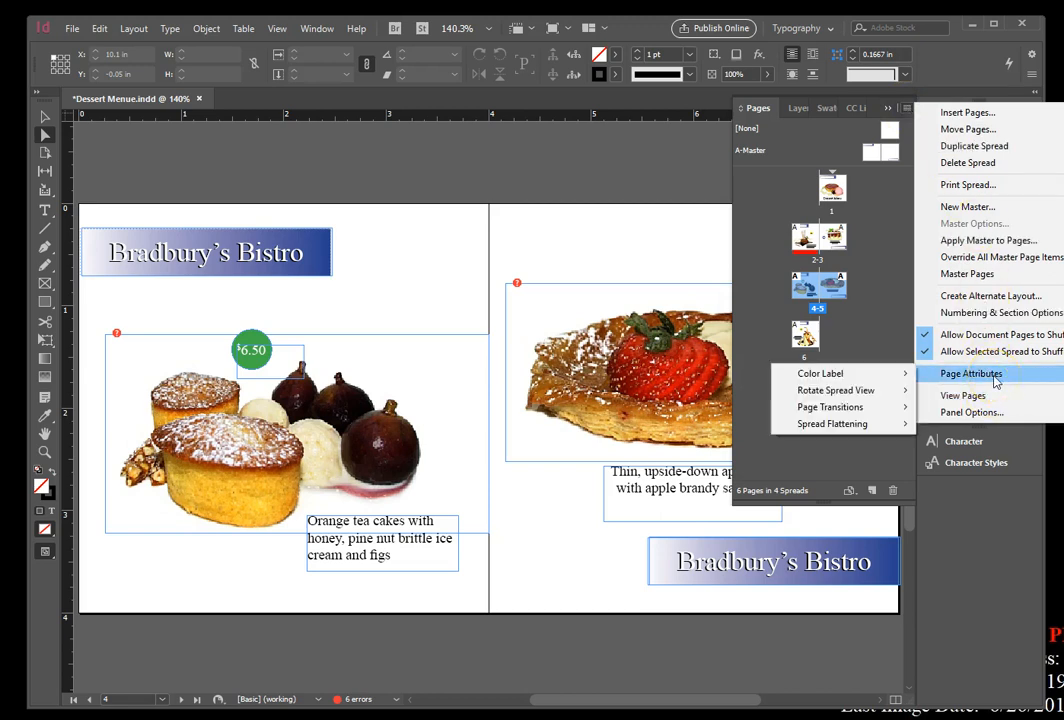
{"action": "left_click", "coordinate": [888, 378]}
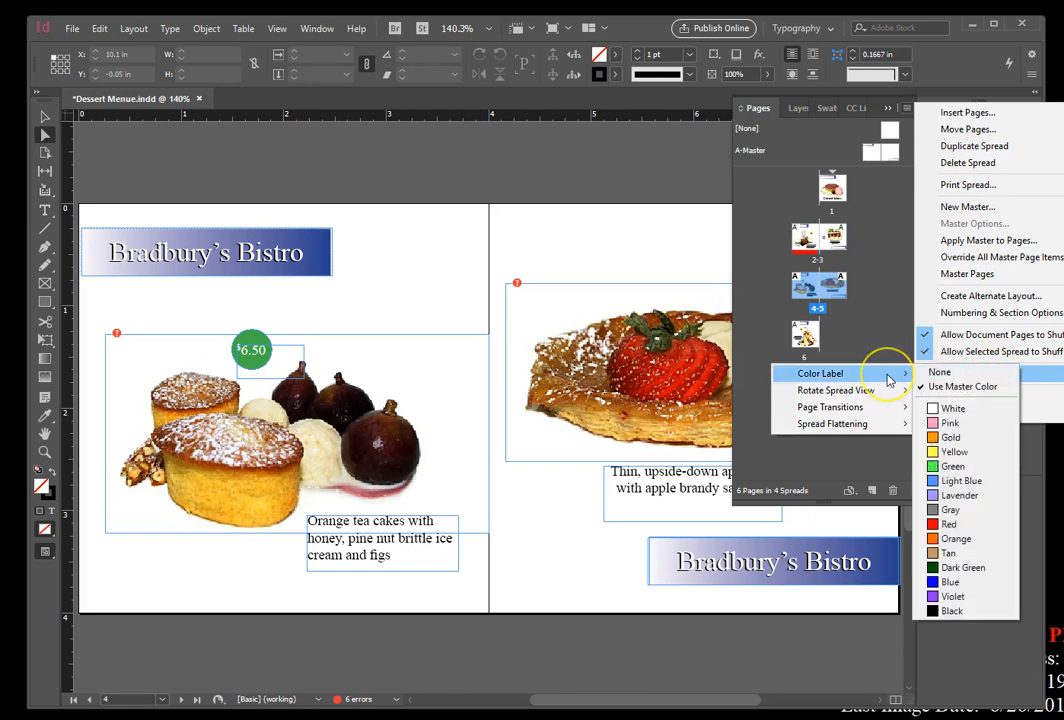
{"action": "left_click", "coordinate": [945, 466]}
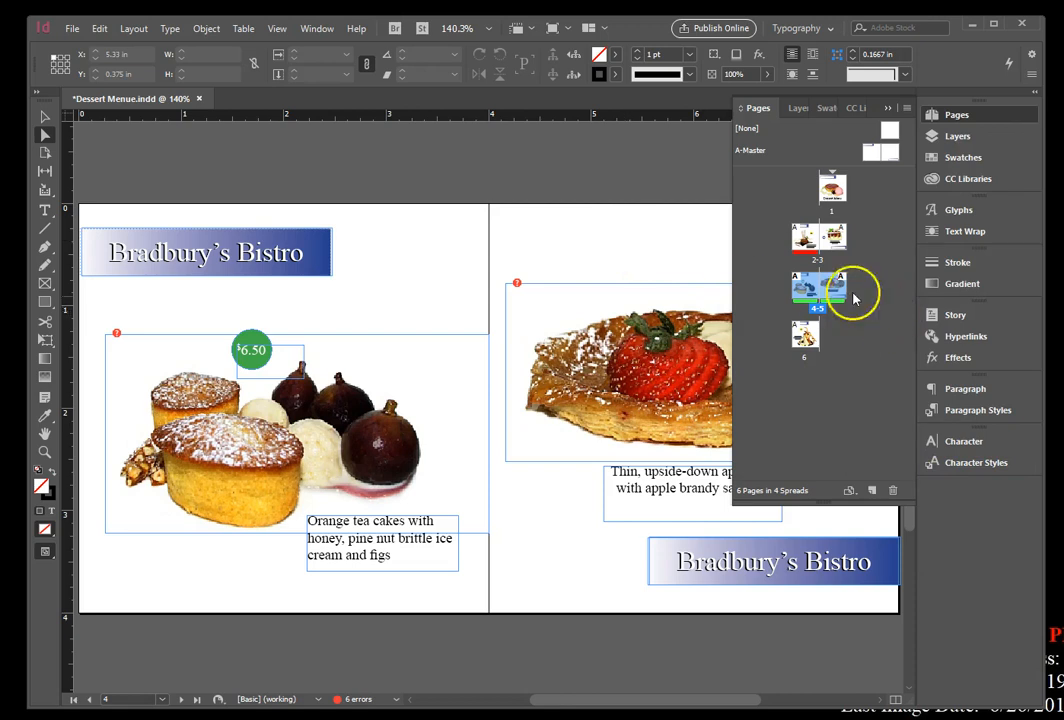
Save the dessert menu document with its color labels and close it
{"action": "left_click", "coordinate": [68, 31]}
{"action": "left_click", "coordinate": [100, 133]}
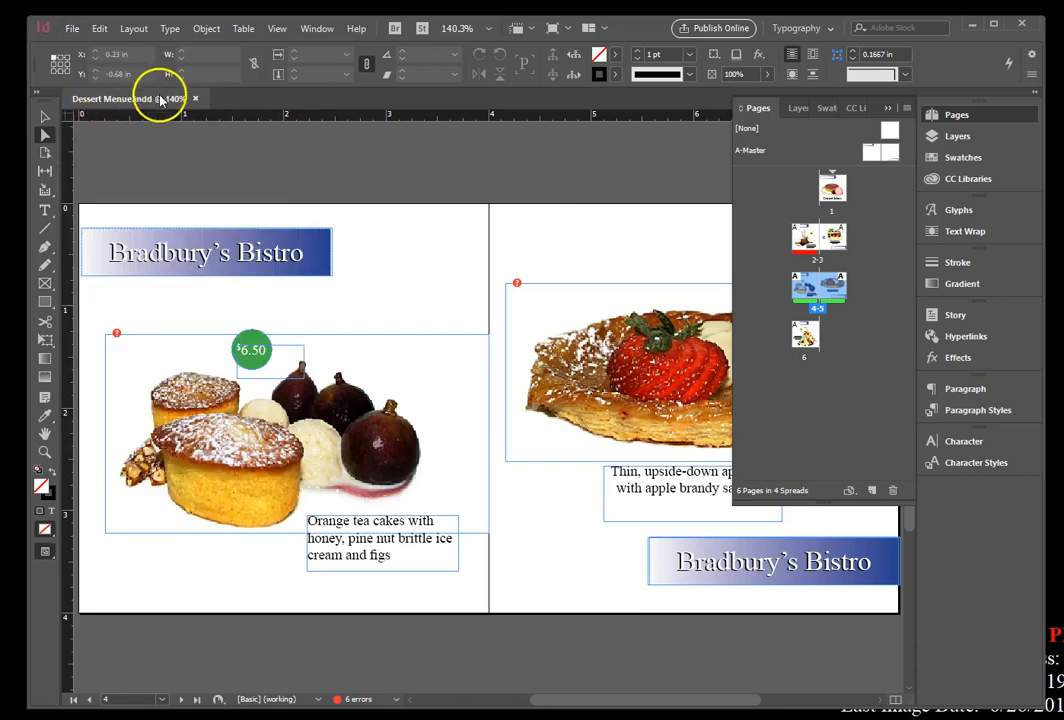
{"action": "left_click", "coordinate": [195, 98]}
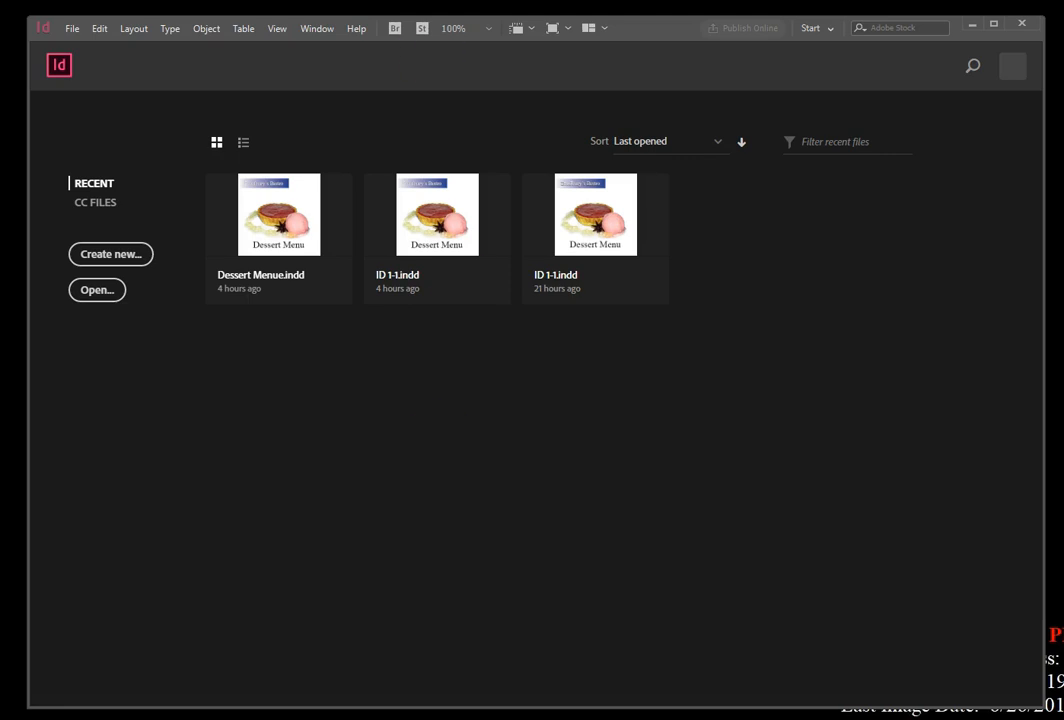
Switch to the Adobe InDesign Chapter 1 course page in Chrome and bring up its downloadable files list
{"action": "left_click_drag", "start_coordinate": [0, 164], "coordinate": [874, 42]}
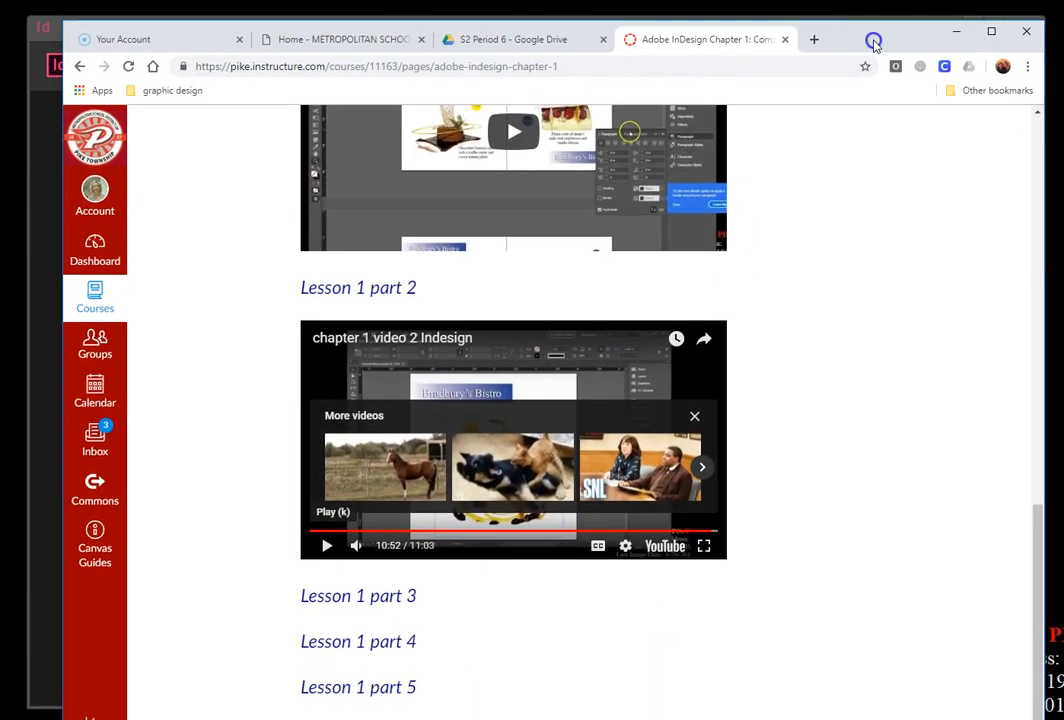
{"action": "scroll", "coordinate": [893, 538], "scroll_direction": "up", "scroll_amount": 3}
{"action": "scroll", "coordinate": [893, 538], "scroll_direction": "up", "scroll_amount": 6}
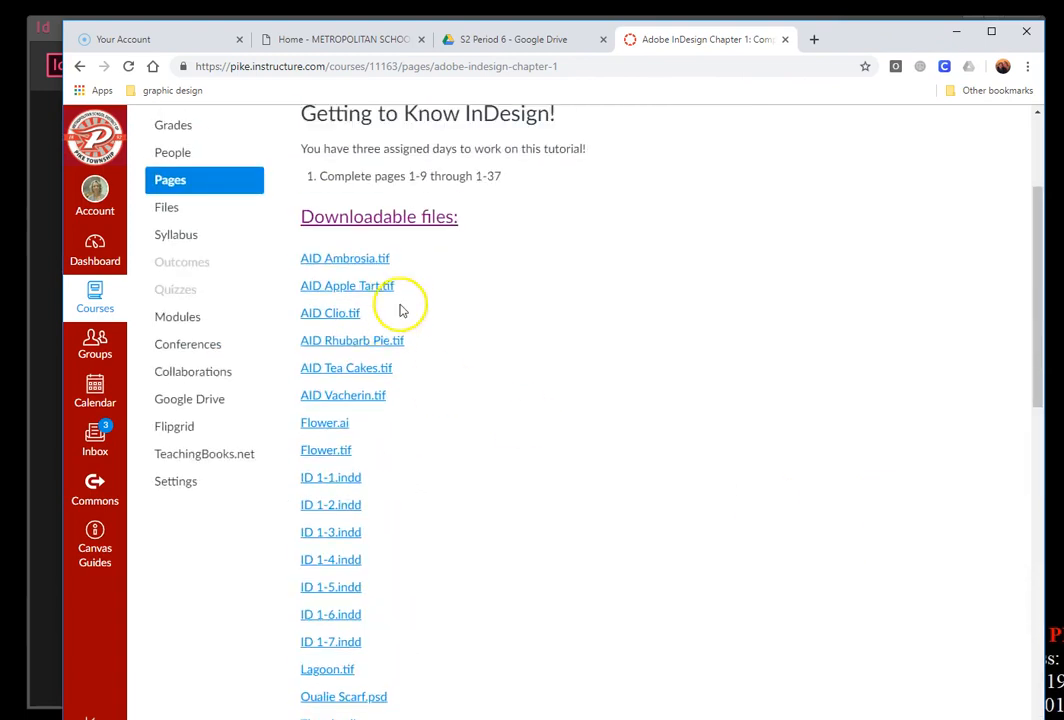
Download ID 1-2.indd from the course page and open it in InDesign
{"action": "left_click", "coordinate": [333, 506]}
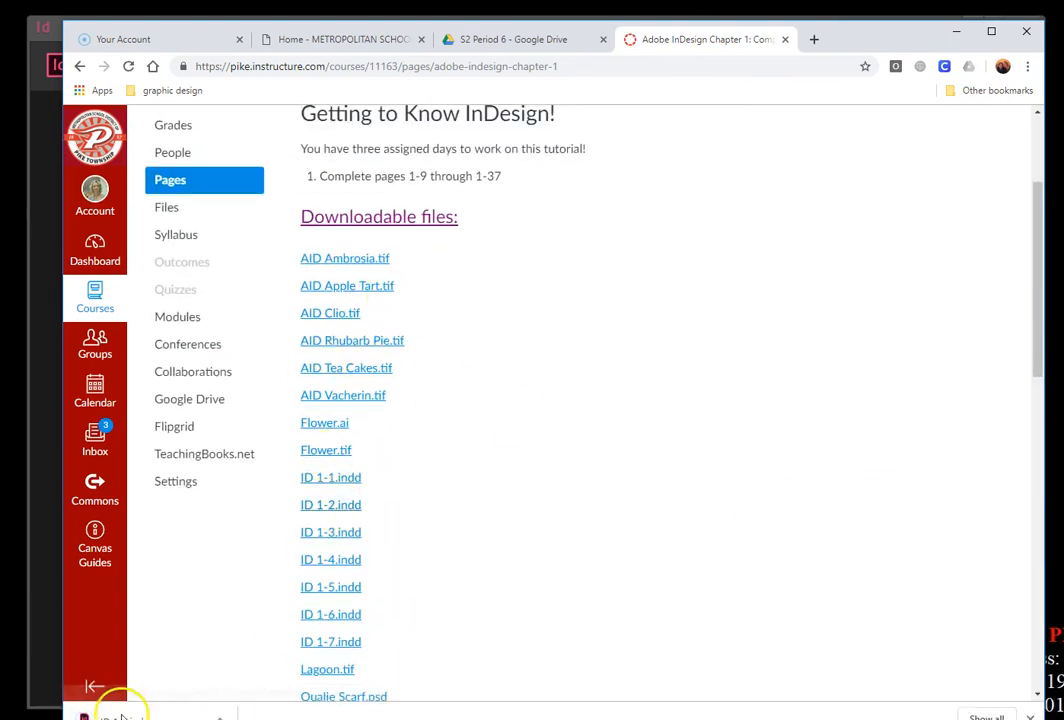
{"action": "left_click", "coordinate": [220, 716]}
{"action": "left_click", "coordinate": [245, 624]}
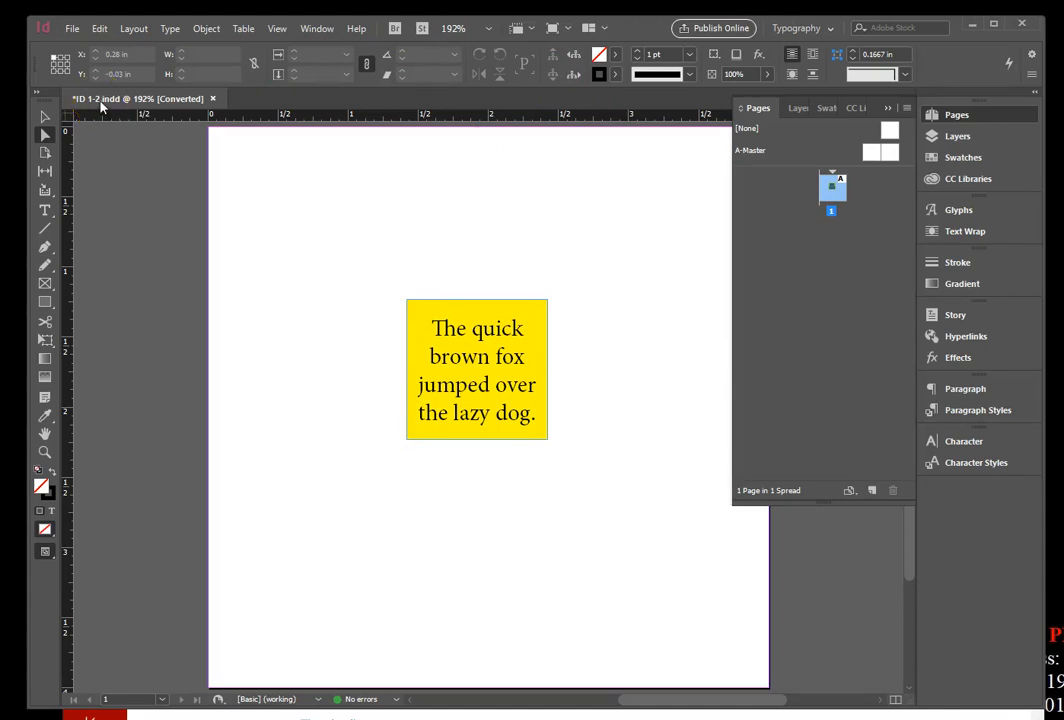
Save the converted ID 1-2 document as Objects in Google Drive File Stream (B:)
{"action": "left_click", "coordinate": [72, 30]}
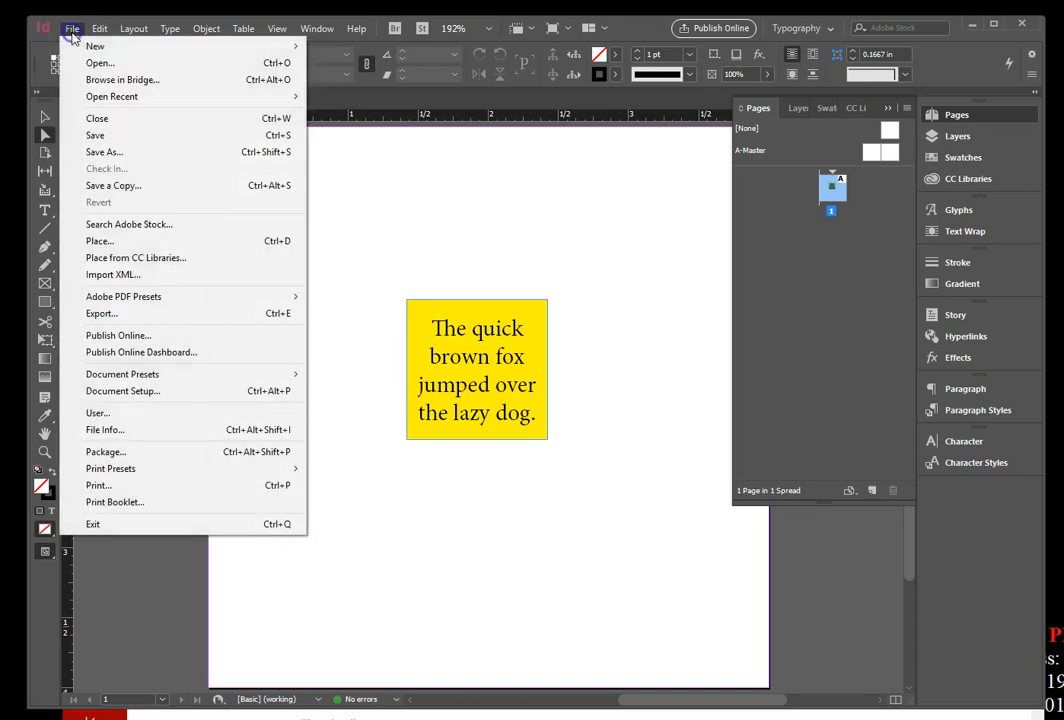
{"action": "left_click", "coordinate": [100, 136]}
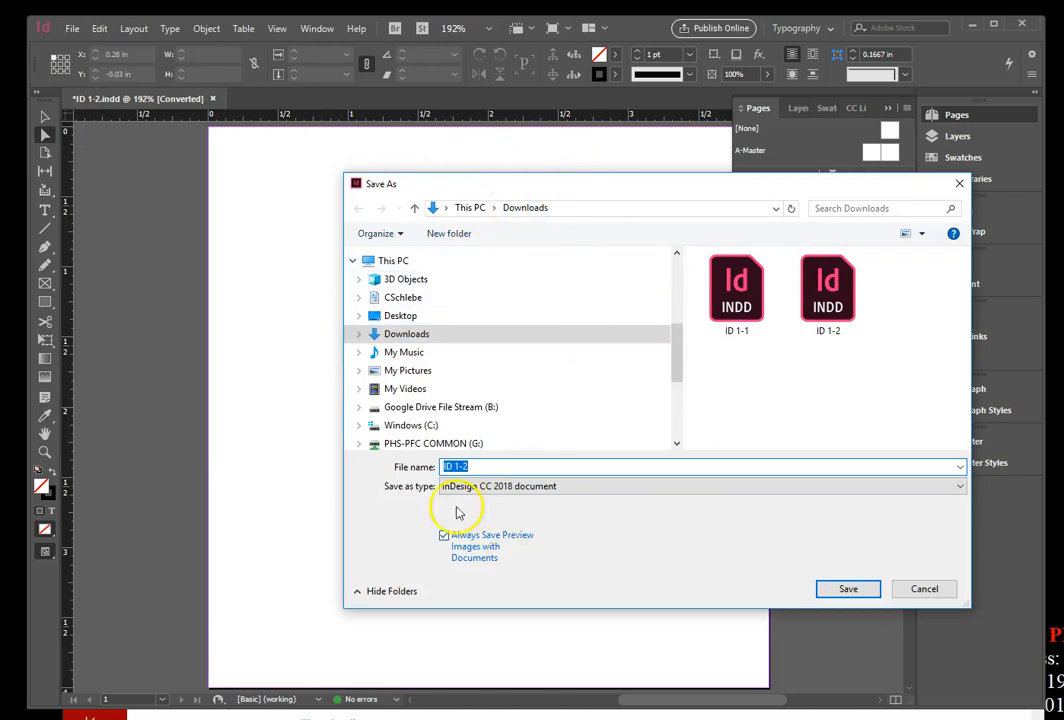
{"action": "left_click", "coordinate": [428, 409]}
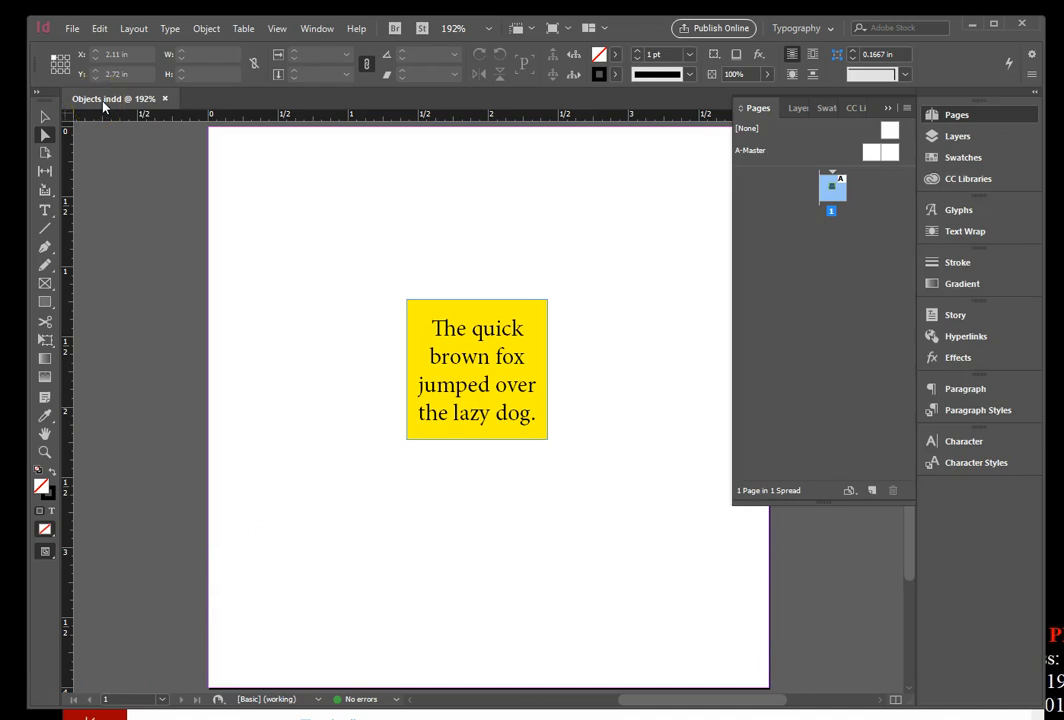
Resize the yellow text frame freehand from two opposite corners and its top edge to about 1.27 by 1.66 in
{"action": "left_click", "coordinate": [44, 116]}
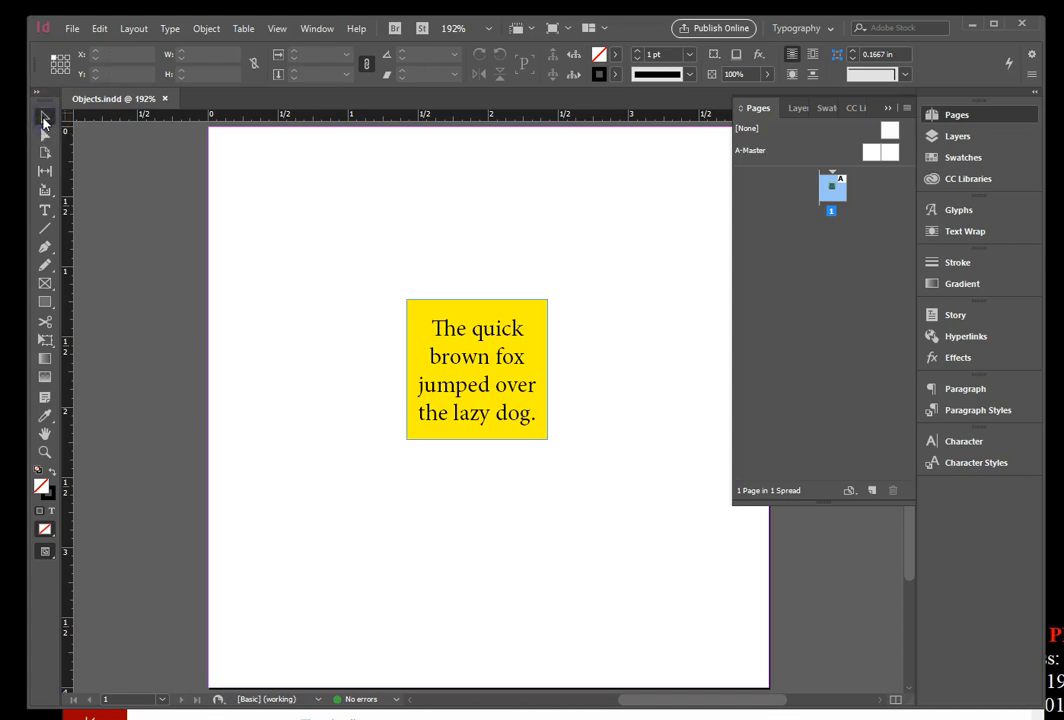
{"action": "left_click", "coordinate": [532, 319]}
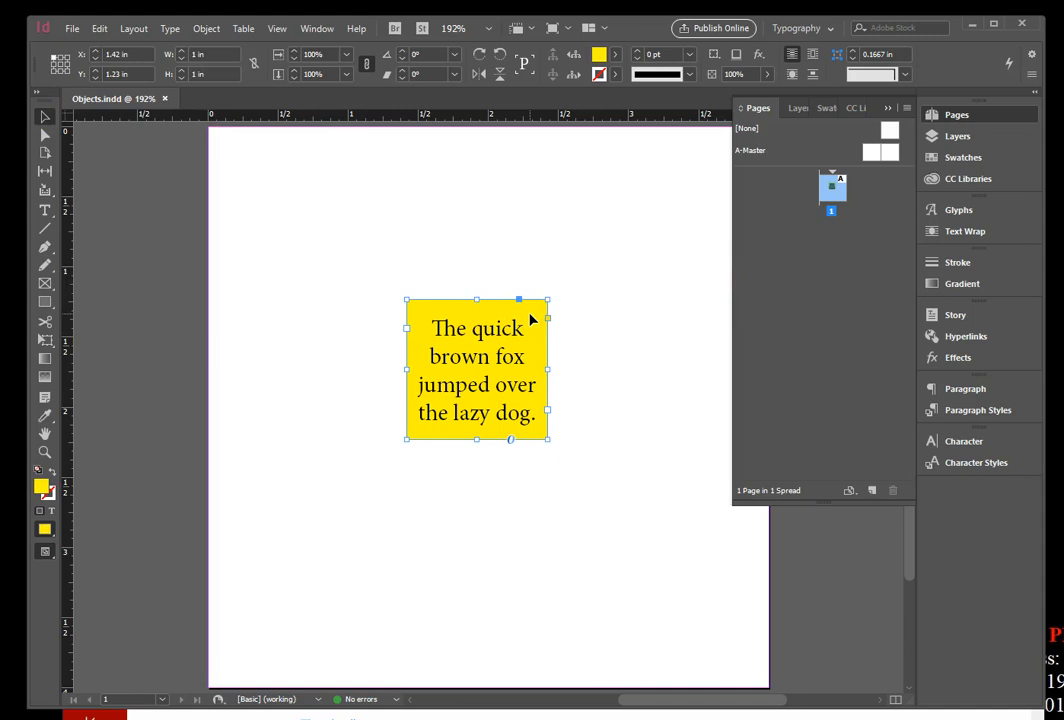
{"action": "left_click_drag", "start_coordinate": [410, 297], "coordinate": [397, 281]}
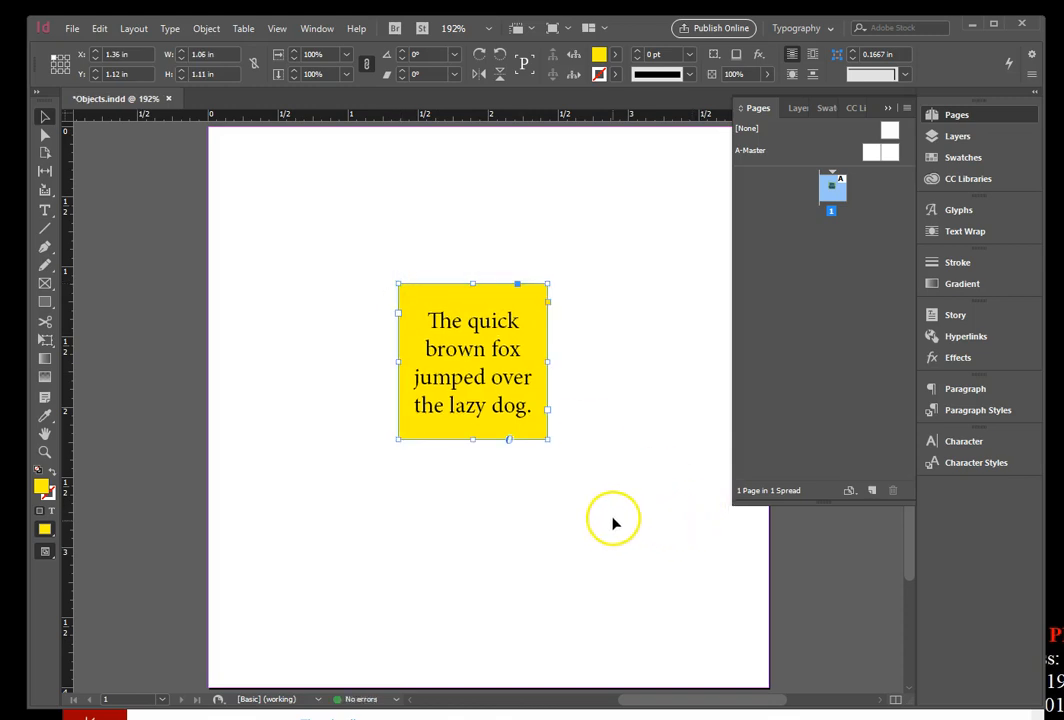
{"action": "left_click_drag", "start_coordinate": [546, 440], "coordinate": [577, 482]}
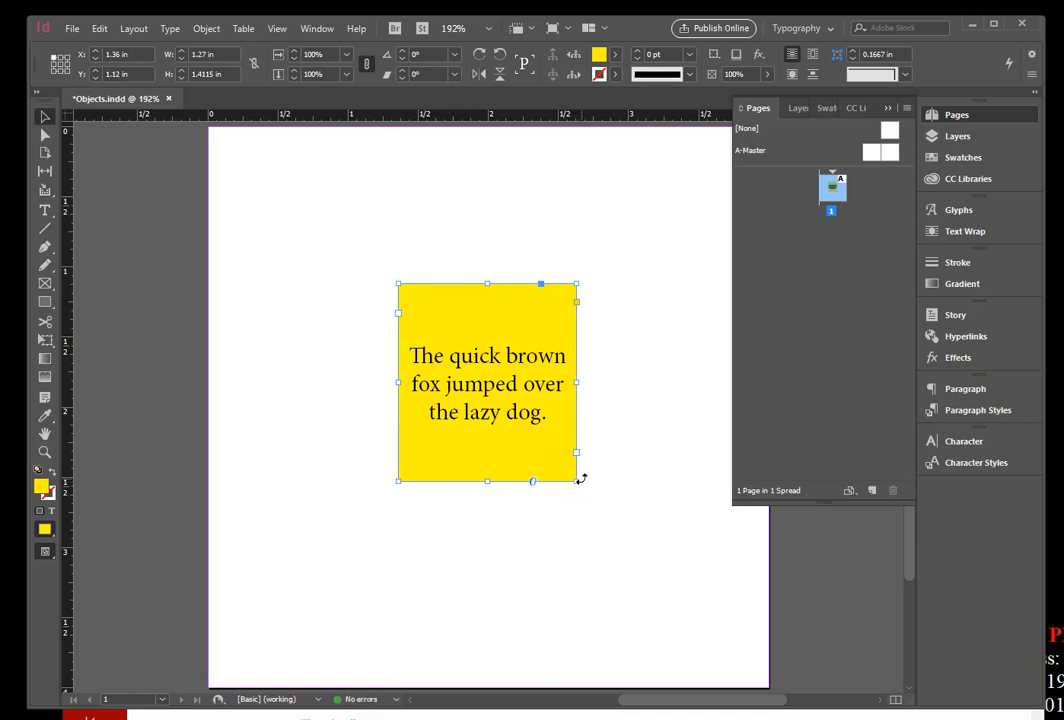
{"action": "left_click_drag", "start_coordinate": [488, 284], "coordinate": [494, 249]}
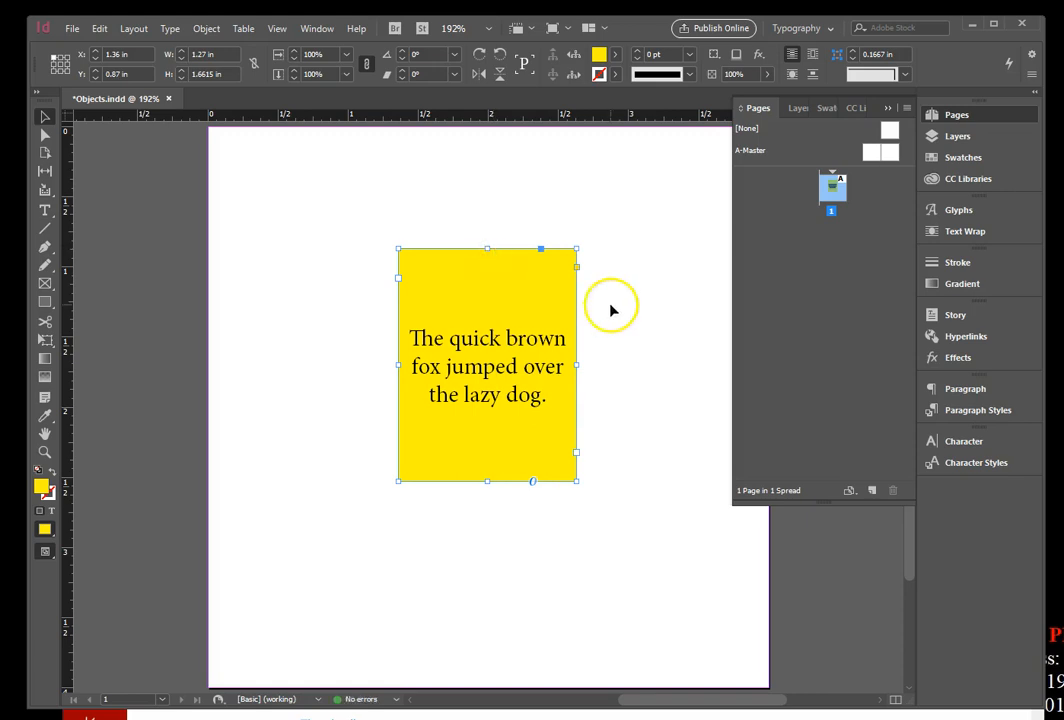
Undo the three freehand resizes of the yellow text frame
{"action": "left_click", "coordinate": [99, 30]}
{"action": "left_click", "coordinate": [110, 44]}
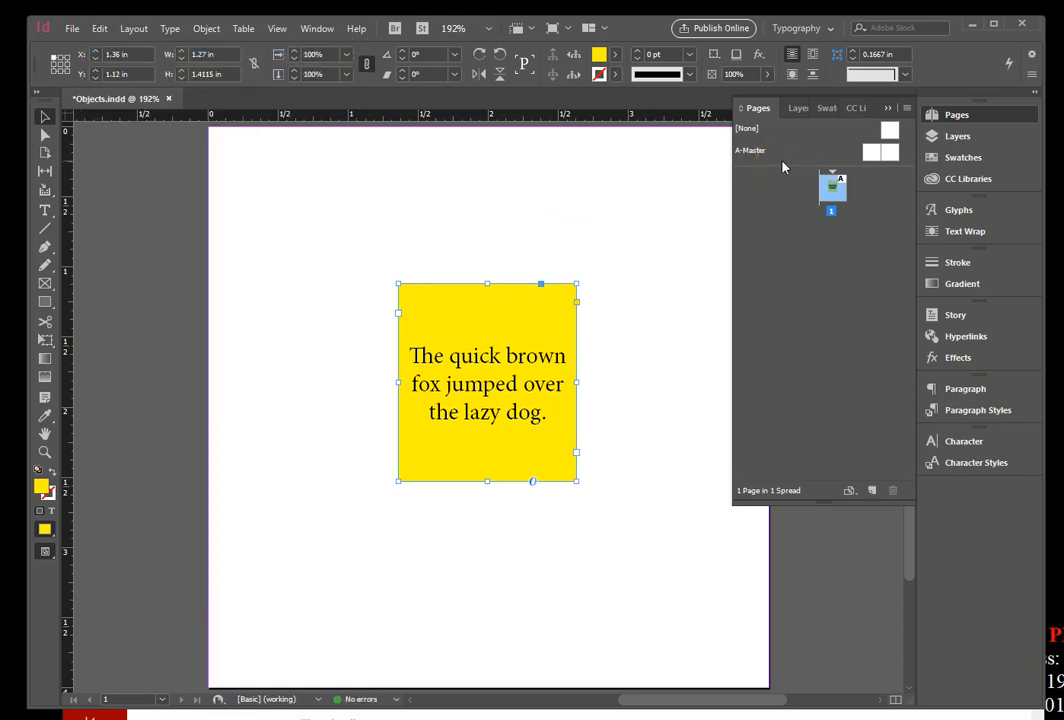
{"action": "key", "text": "ctrl+z"}
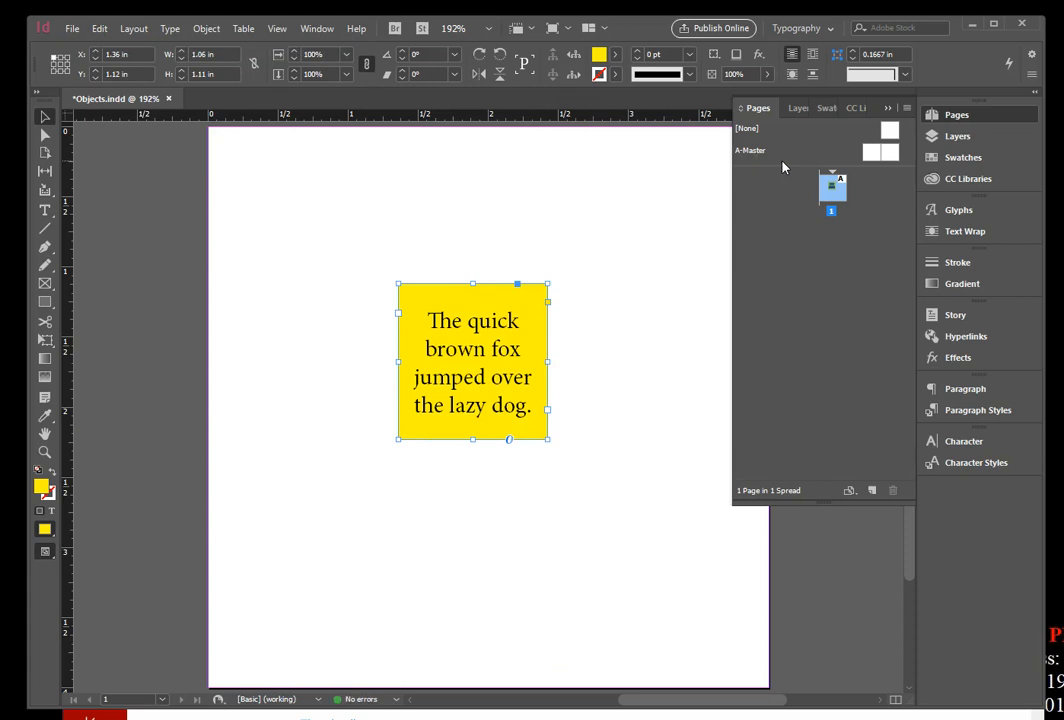
{"action": "key", "text": "ctrl+z"}
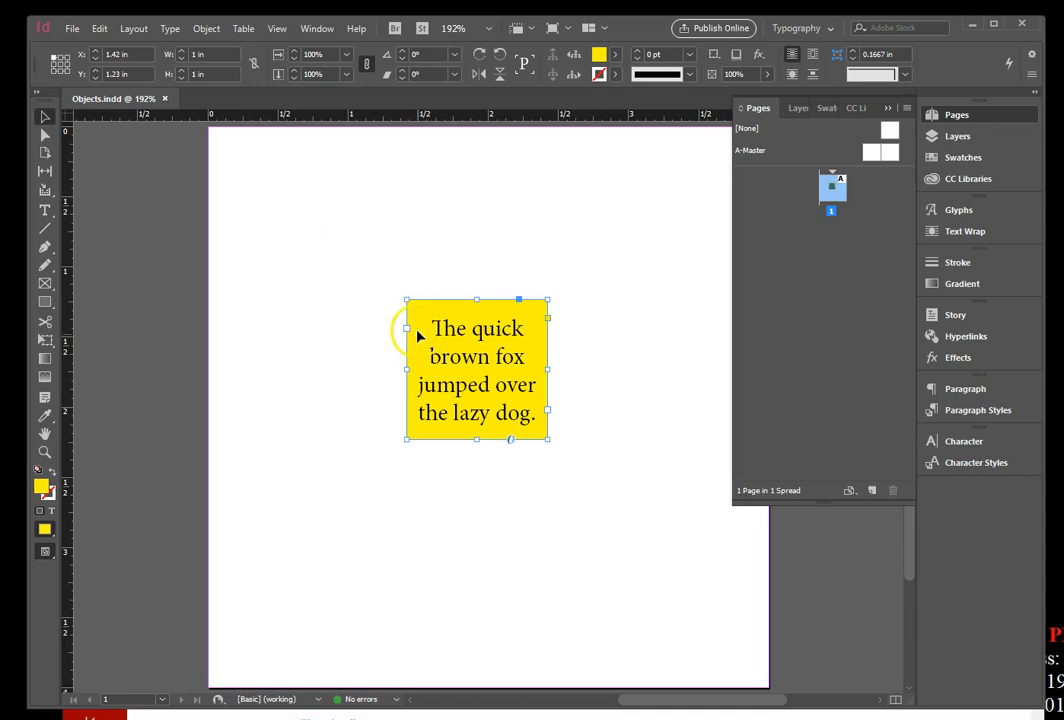
Try enlarging the yellow text frame proportionally from its upper-left corner to about 1.5 by 1.5 in, and undo the resize
{"action": "left_click_drag", "start_coordinate": [406, 299], "coordinate": [337, 230]}
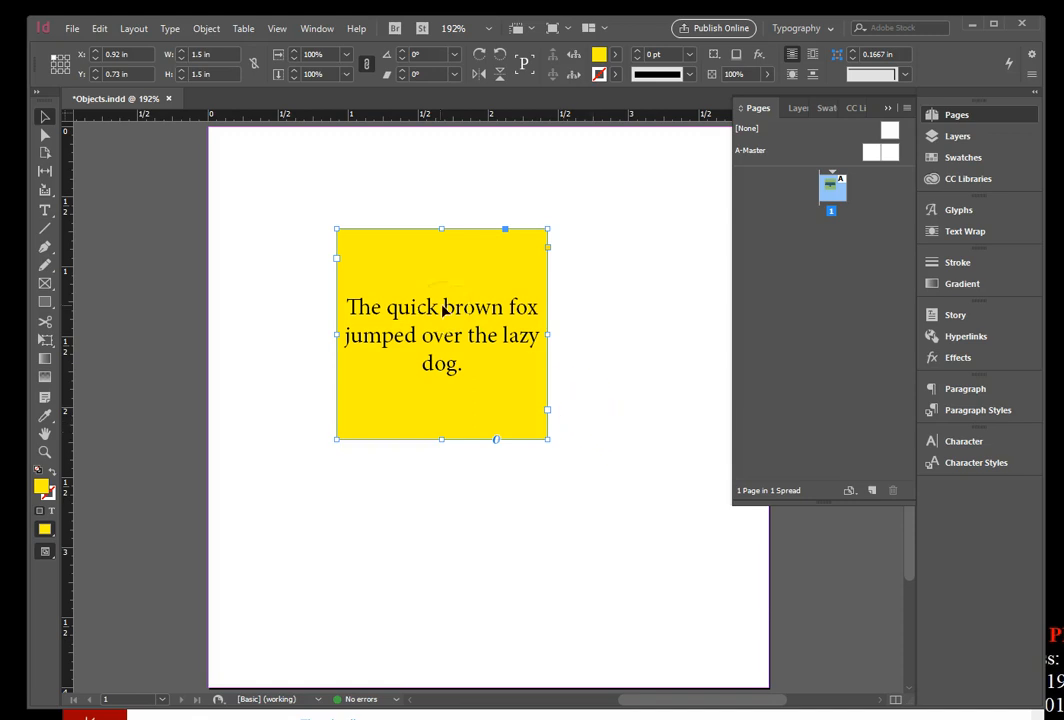
{"action": "left_click", "coordinate": [100, 28]}
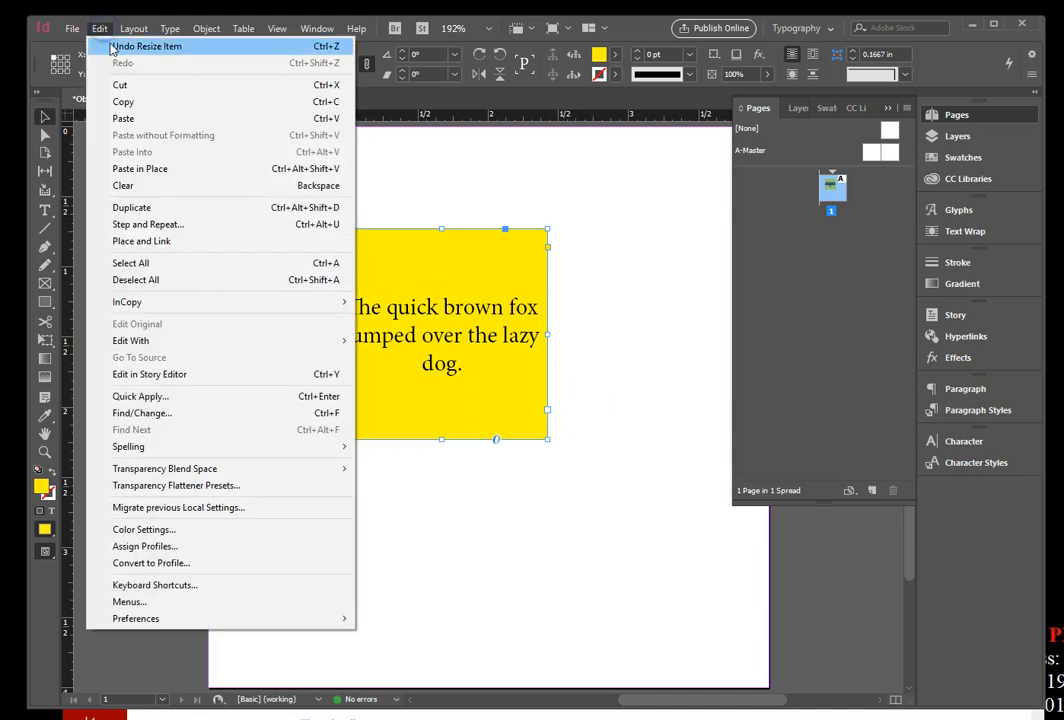
{"action": "left_click", "coordinate": [104, 45]}
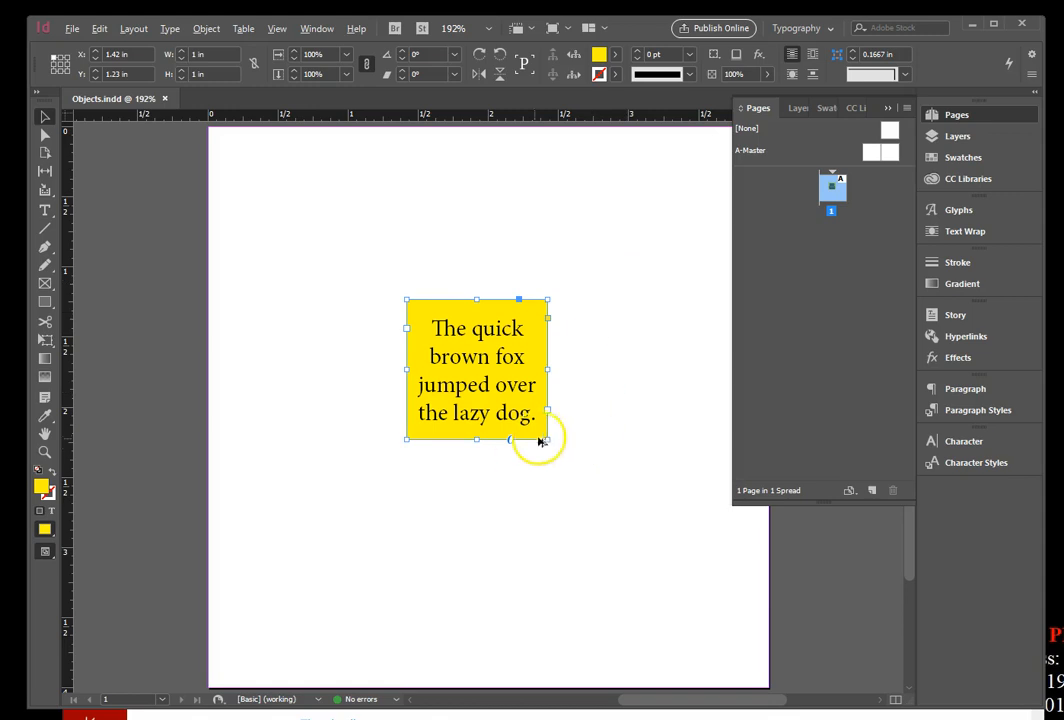
Try resizing the frame from its center to about 1.6 by 1.7 in and scaling it with its text to about 1.94 by 1.83 in, undoing each
{"action": "left_click_drag", "start_coordinate": [546, 438], "coordinate": [589, 488]}
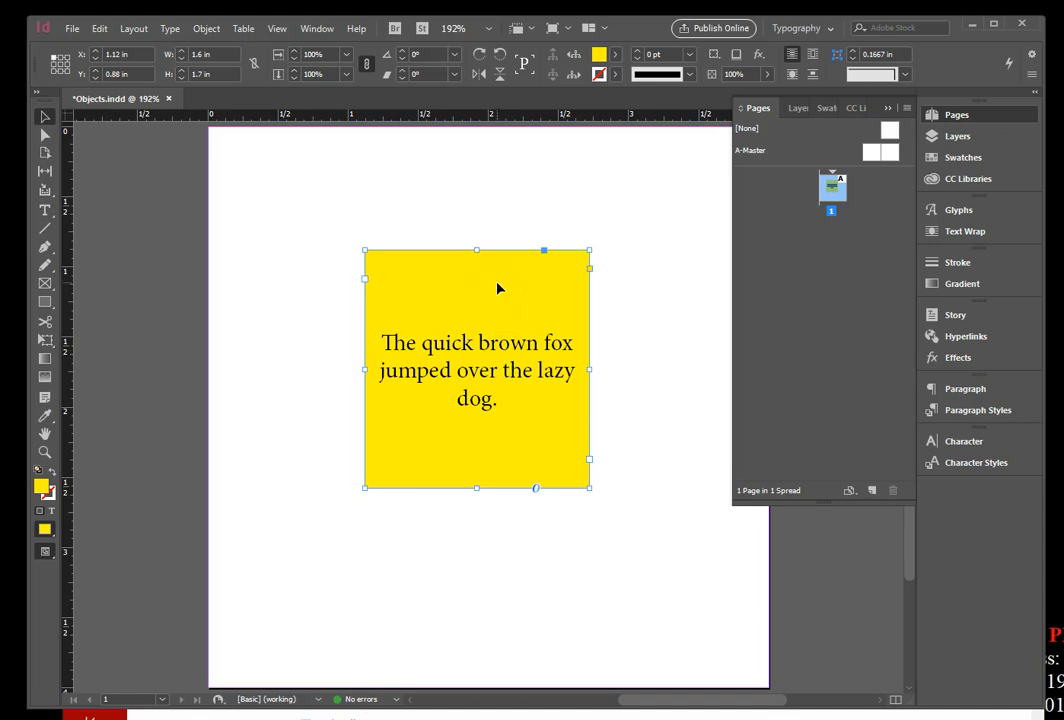
{"action": "key", "text": "ctrl+z"}
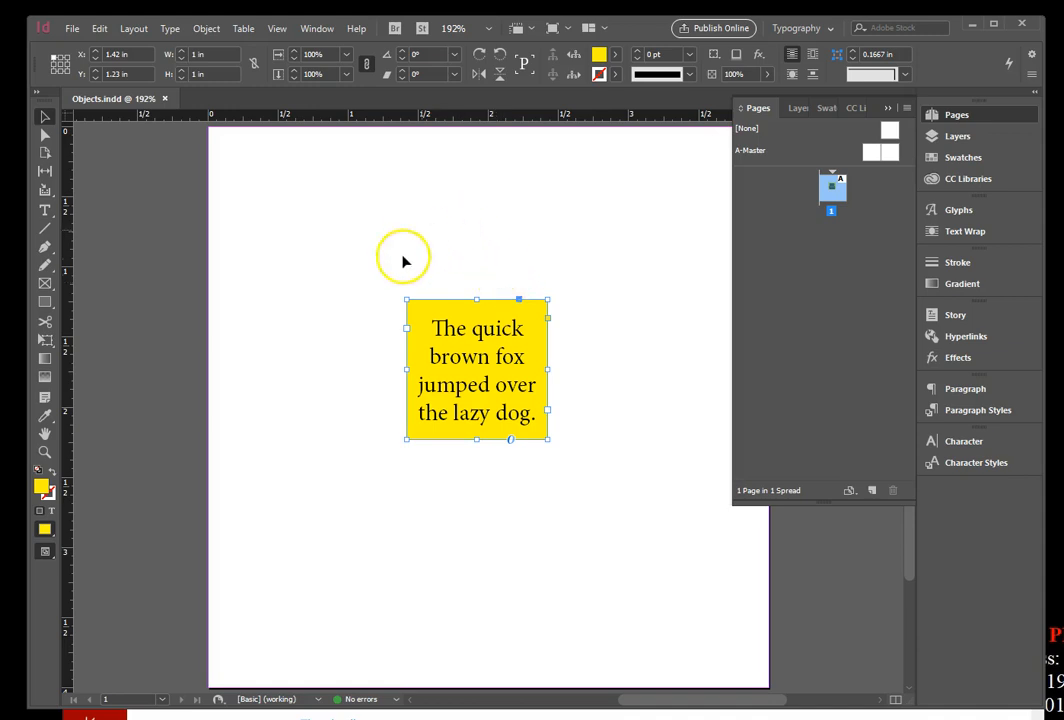
{"action": "left_click_drag", "start_coordinate": [406, 297], "coordinate": [275, 184]}
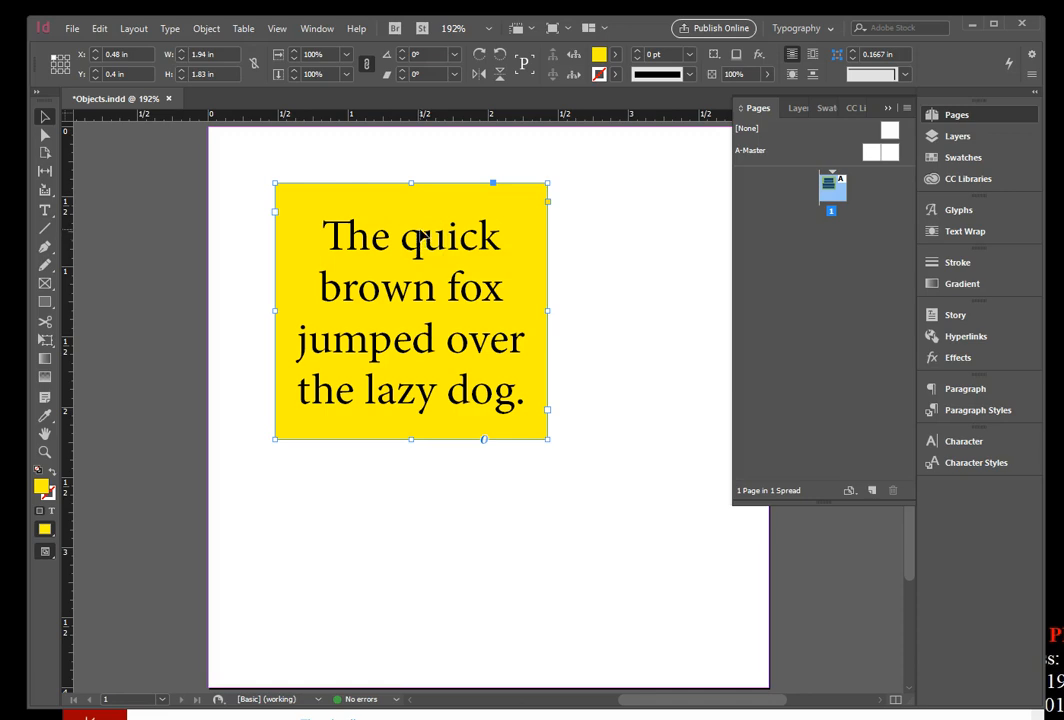
{"action": "key", "text": "ctrl+z"}
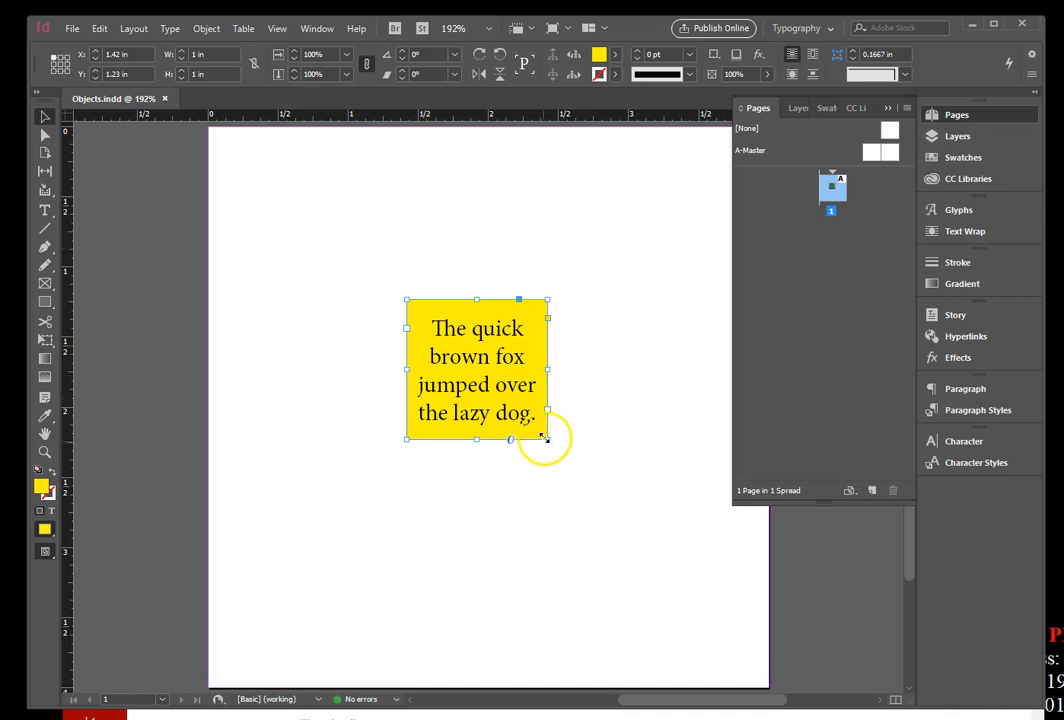
Try scaling the frame and its text proportionally from the center to about 1.9 by 1.9 in, and revert the document to its saved version
{"action": "left_click_drag", "start_coordinate": [547, 437], "coordinate": [600, 507]}
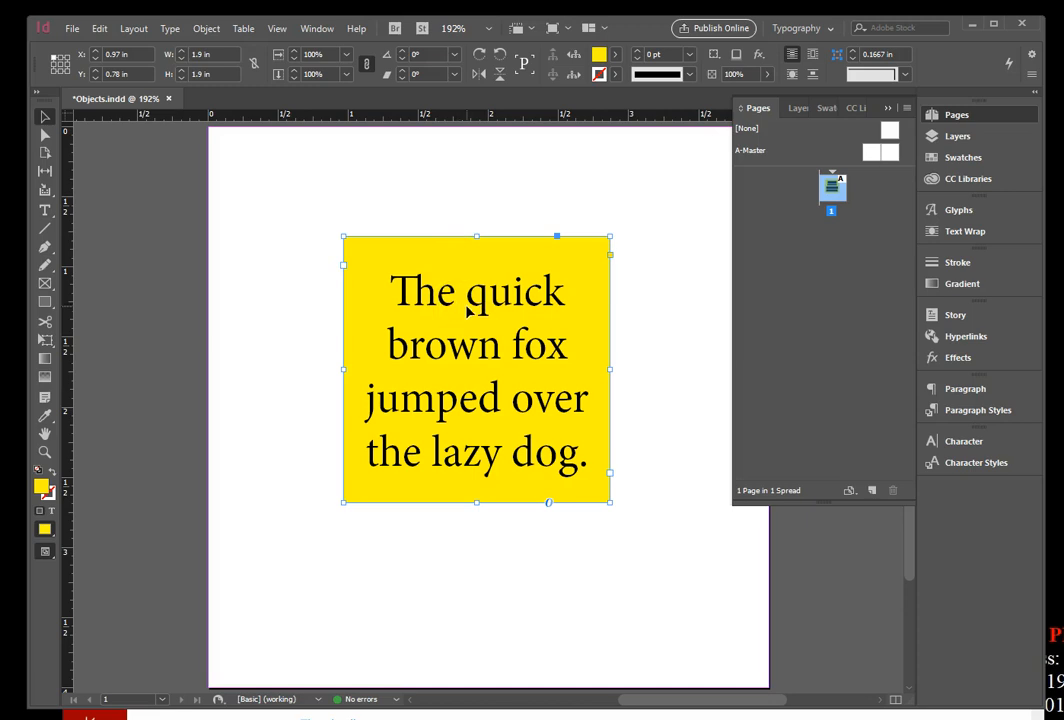
{"action": "left_click", "coordinate": [78, 31]}
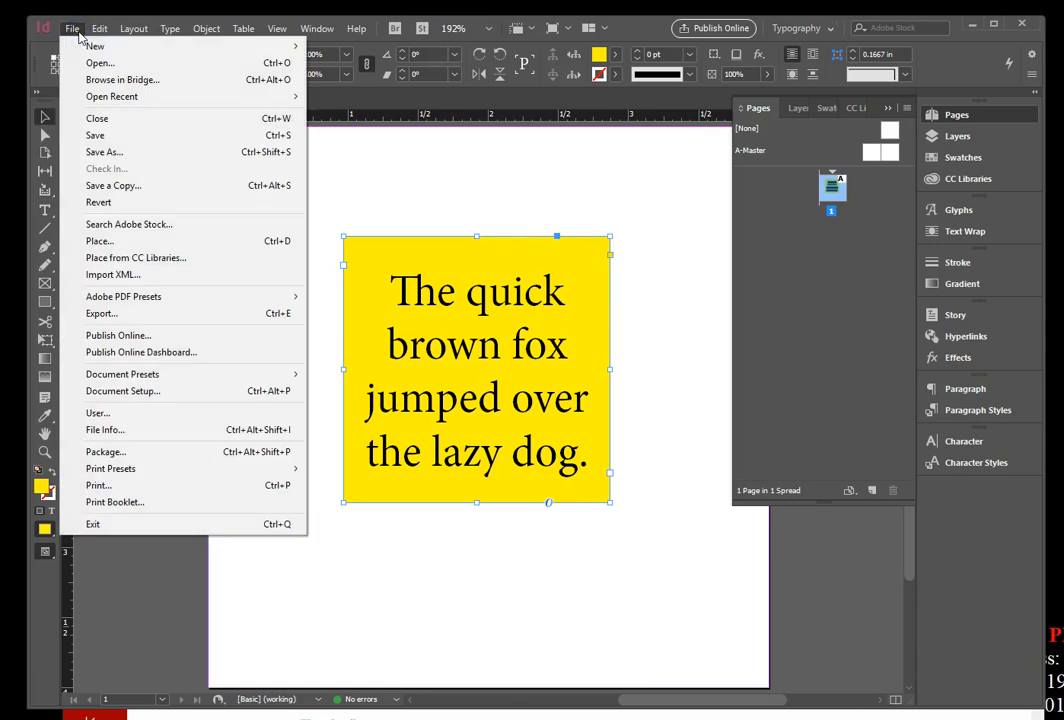
{"action": "left_click", "coordinate": [190, 202]}
{"action": "left_click", "coordinate": [563, 387]}
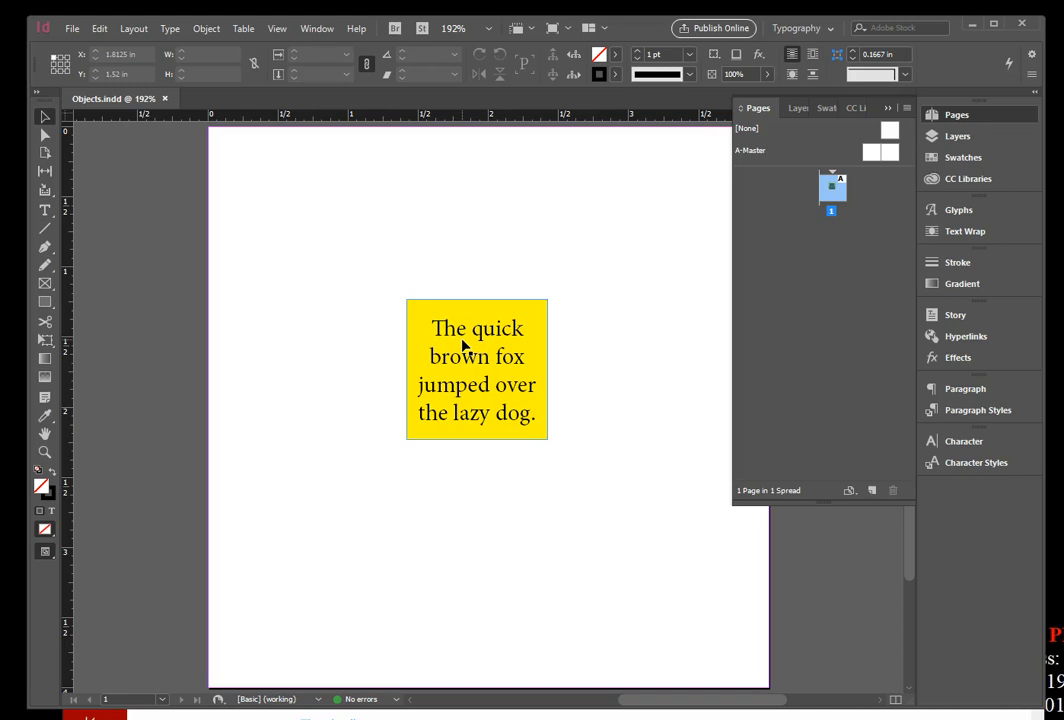
Copy the yellow text frame, paste it in place, and move the copy straight right to about X 2.54 in
{"action": "left_click", "coordinate": [466, 314]}
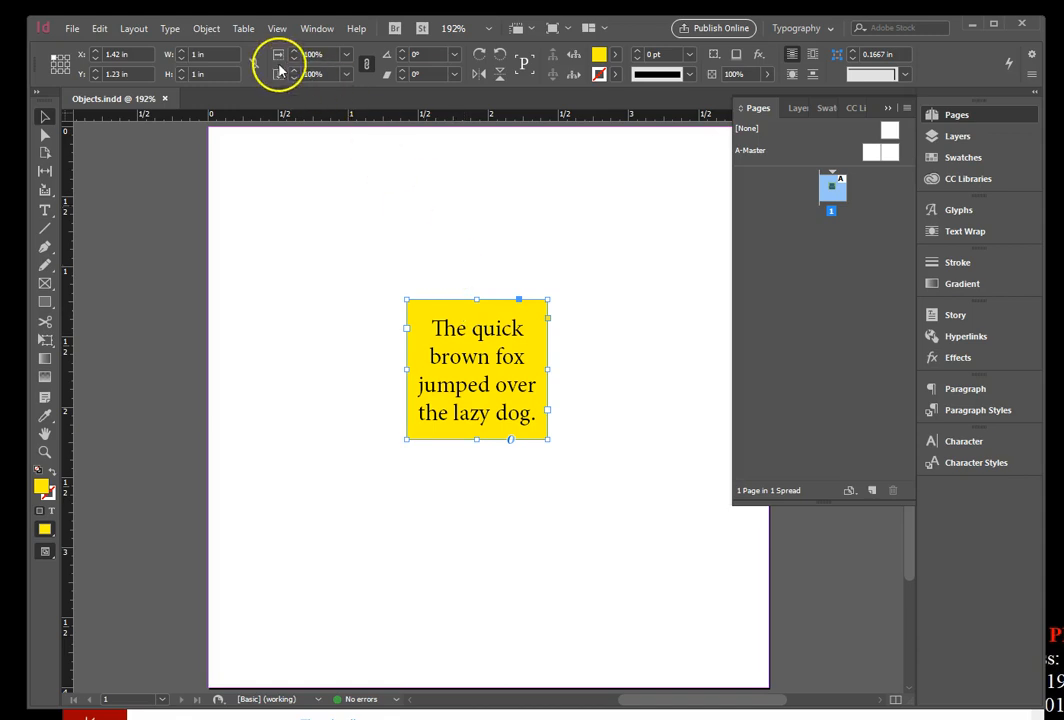
{"action": "left_click", "coordinate": [101, 29]}
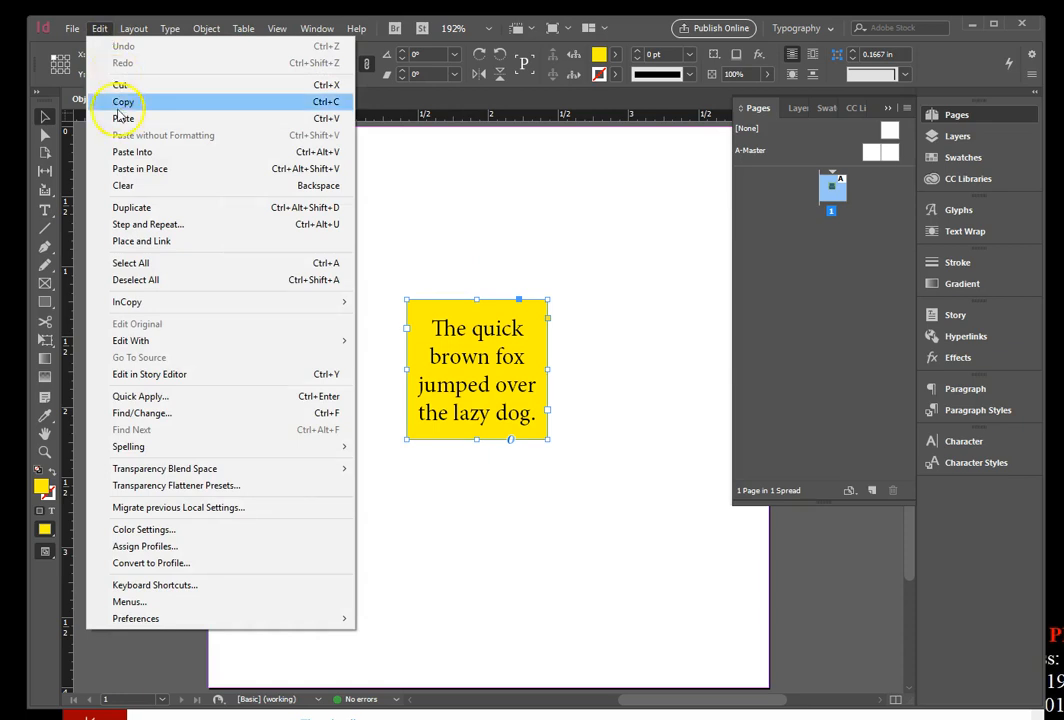
{"action": "left_click", "coordinate": [137, 178]}
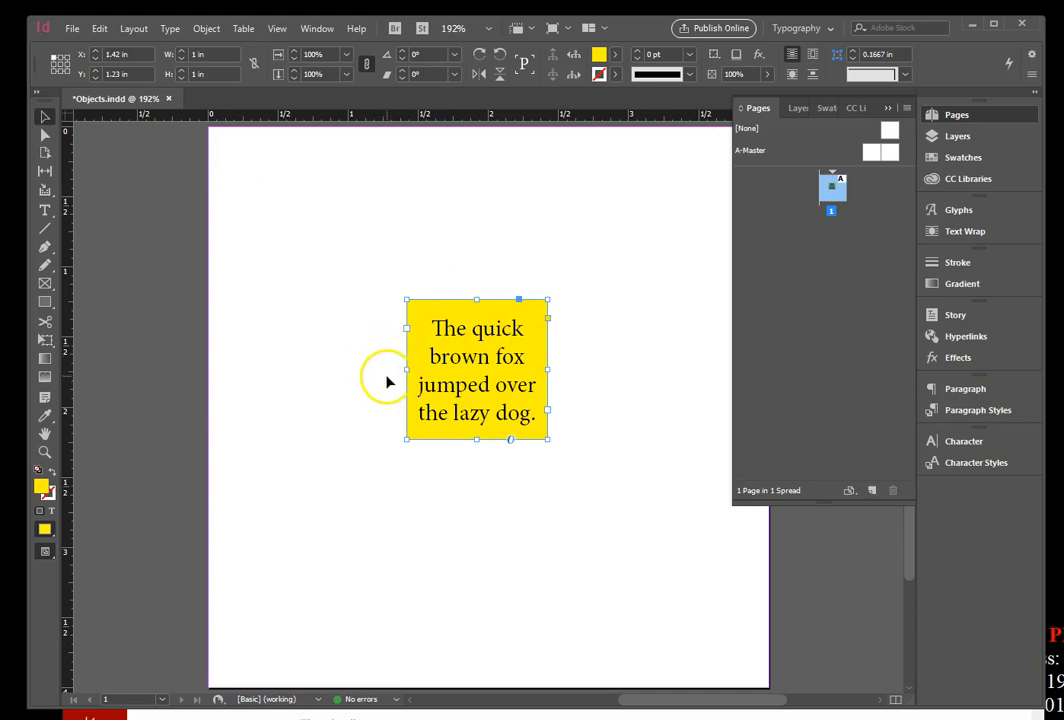
{"action": "left_click_drag", "start_coordinate": [471, 354], "coordinate": [625, 362]}
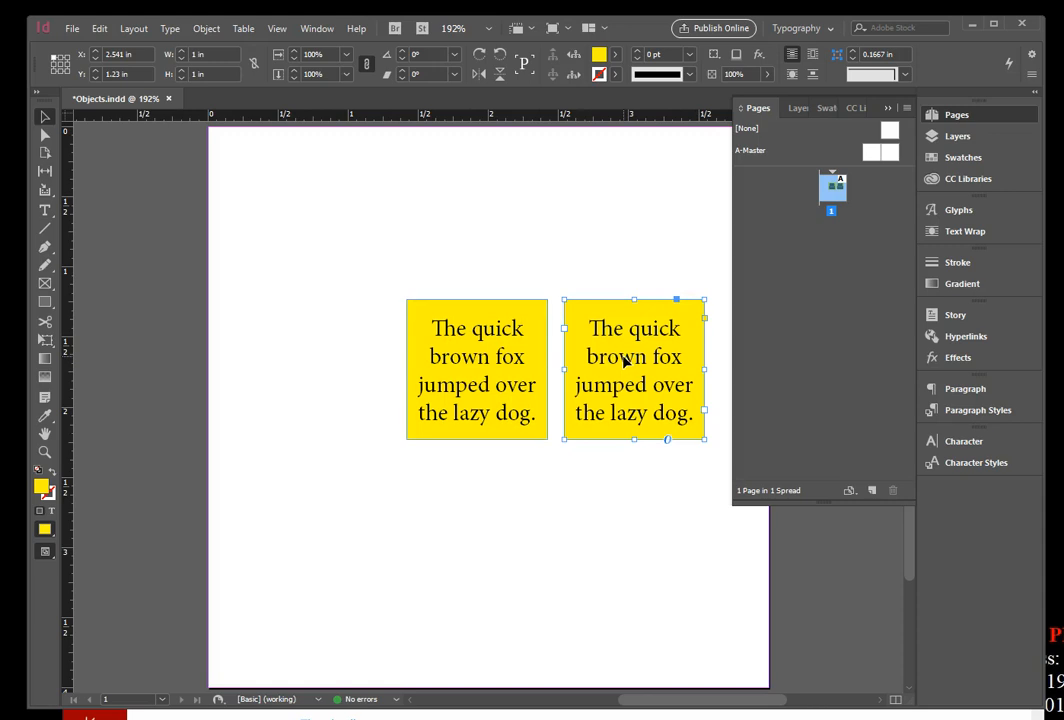
Duplicate the original text frame straight to the left, placing the copy at about X 0.24 in
{"action": "left_click", "coordinate": [485, 374]}
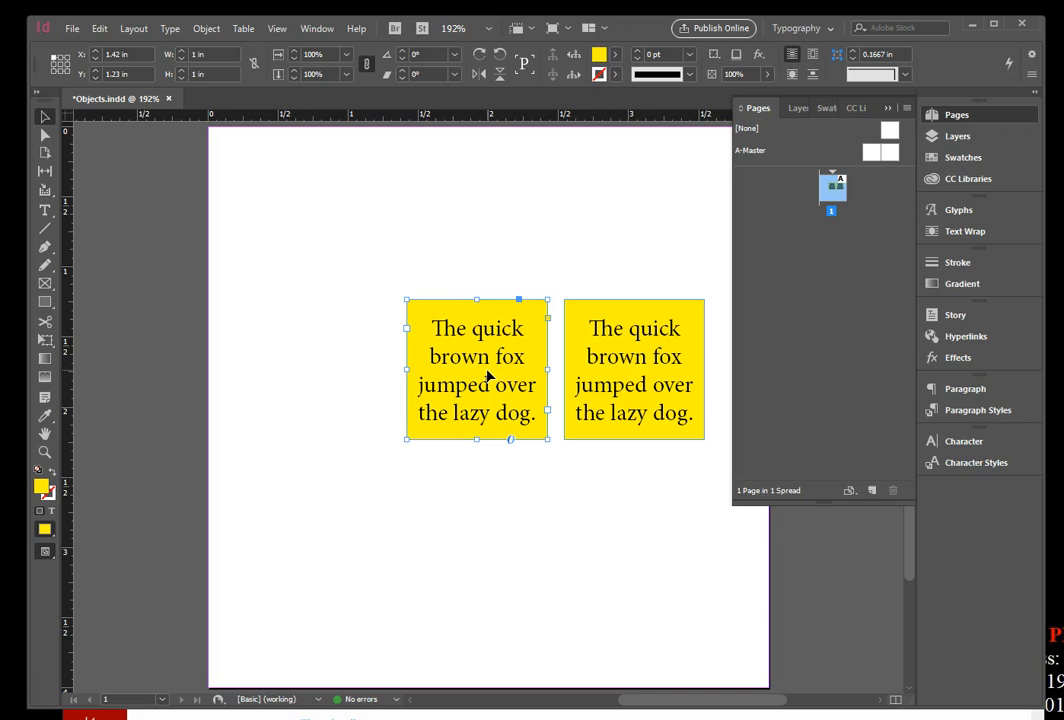
{"action": "left_click_drag", "start_coordinate": [488, 375], "coordinate": [325, 372]}
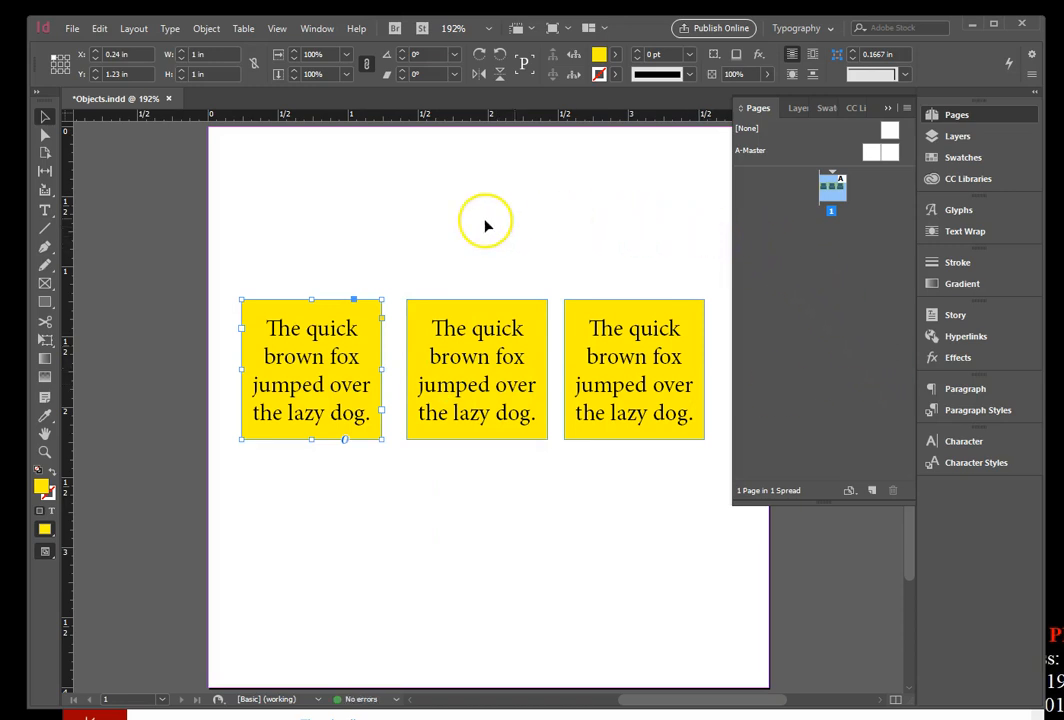
{"action": "left_click", "coordinate": [442, 256]}
Select all three yellow text frames and resize them together to about 3.1 in wide and 1.22 in high overall
{"action": "left_click", "coordinate": [341, 319]}
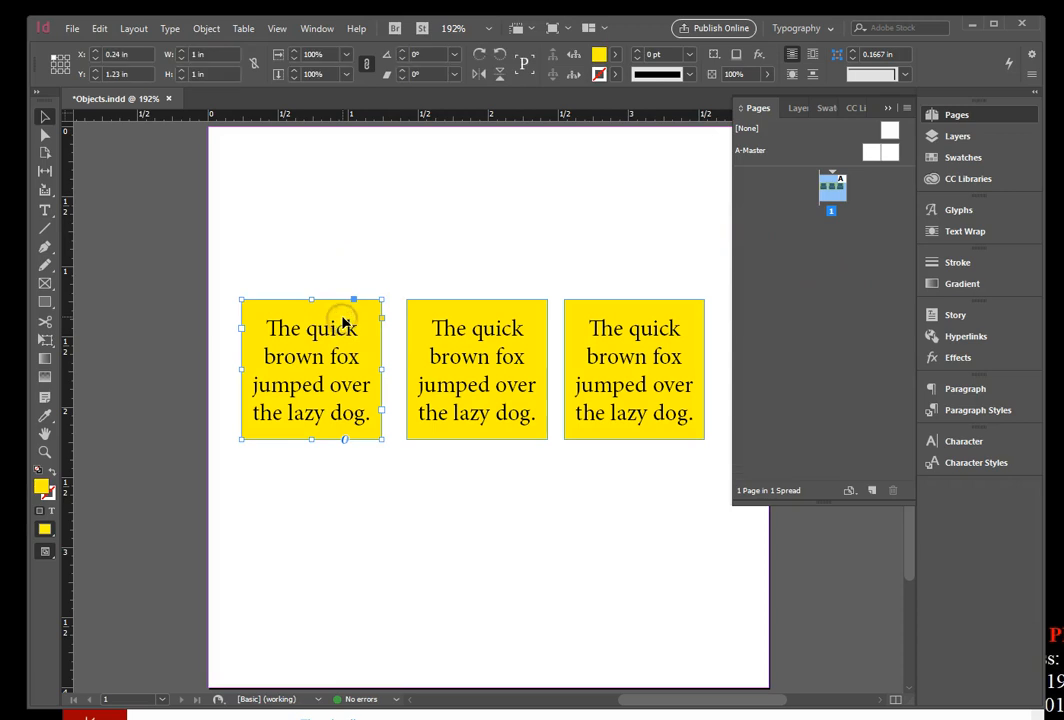
{"action": "left_click", "coordinate": [476, 316], "text": "shift"}
{"action": "left_click", "coordinate": [607, 323], "text": "shift"}
{"action": "left_click", "coordinate": [609, 311]}
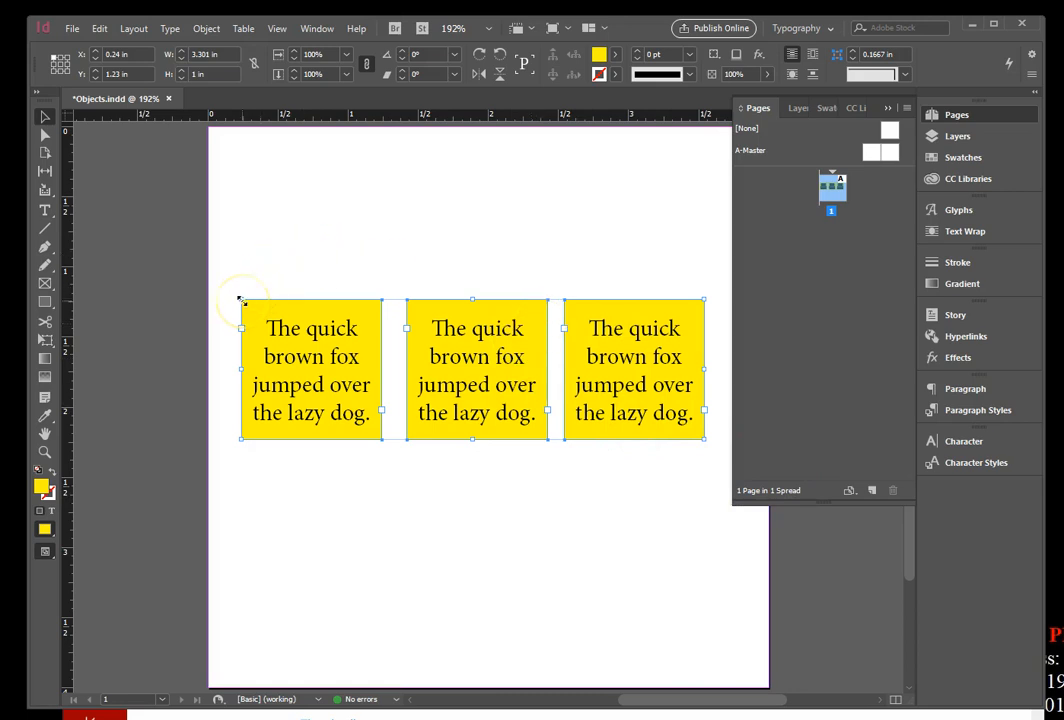
{"action": "left_click_drag", "start_coordinate": [241, 299], "coordinate": [267, 268]}
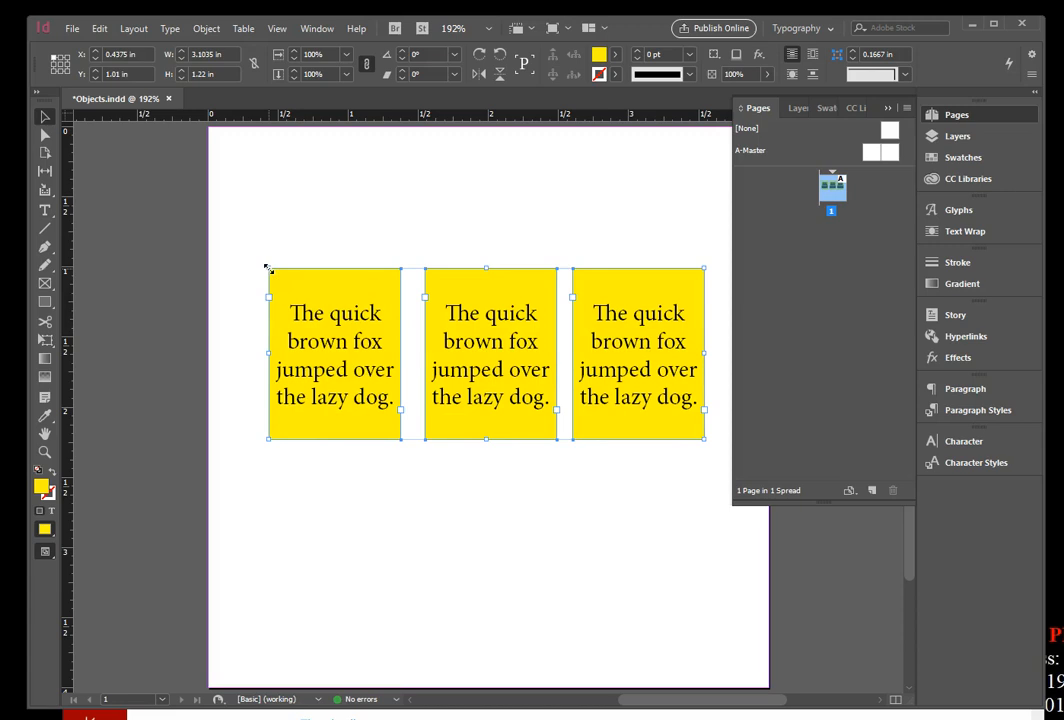
Cut all three selected text frames from the page
{"action": "left_click", "coordinate": [97, 28]}
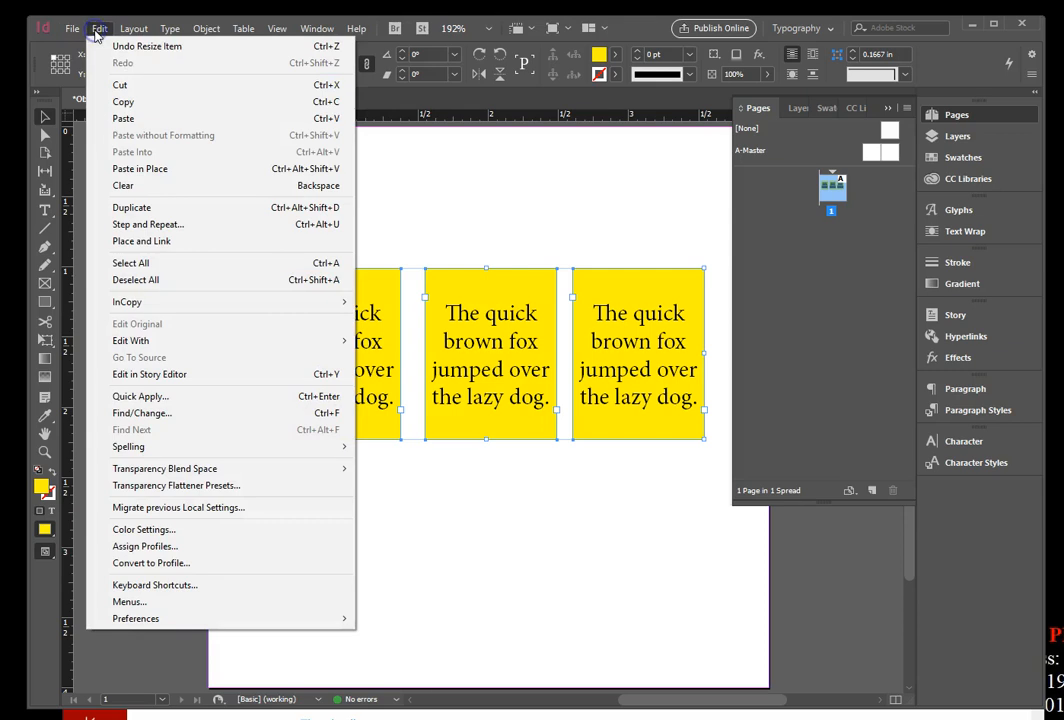
{"action": "left_click", "coordinate": [119, 86]}
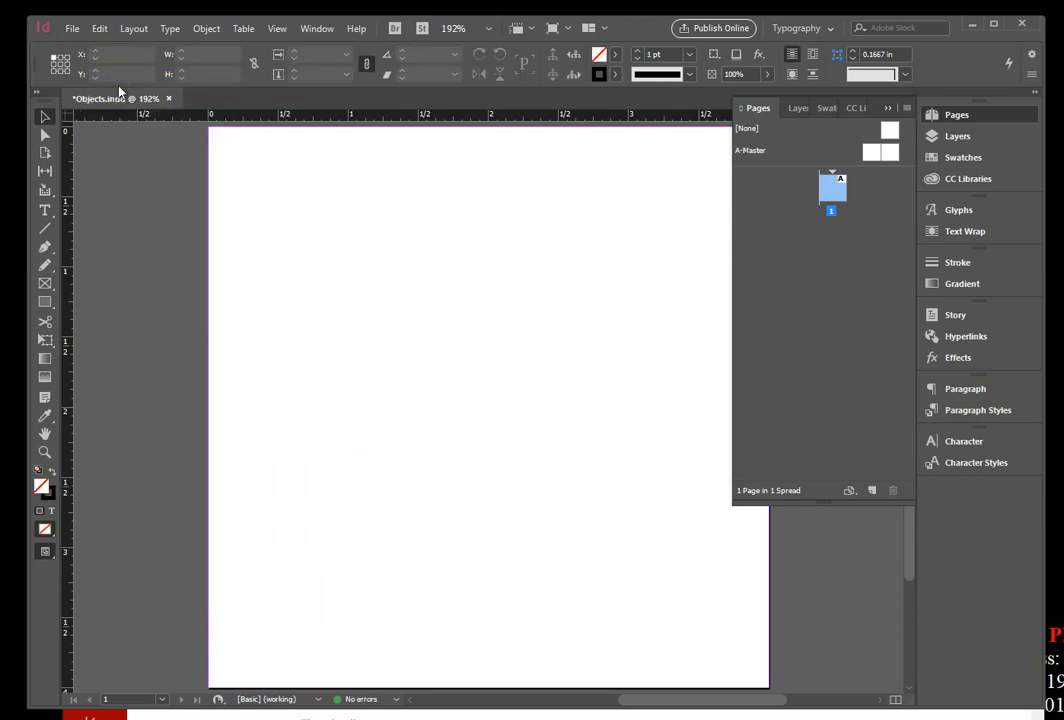
Save the Objects document and show all hidden objects on the spread
{"action": "left_click", "coordinate": [72, 28]}
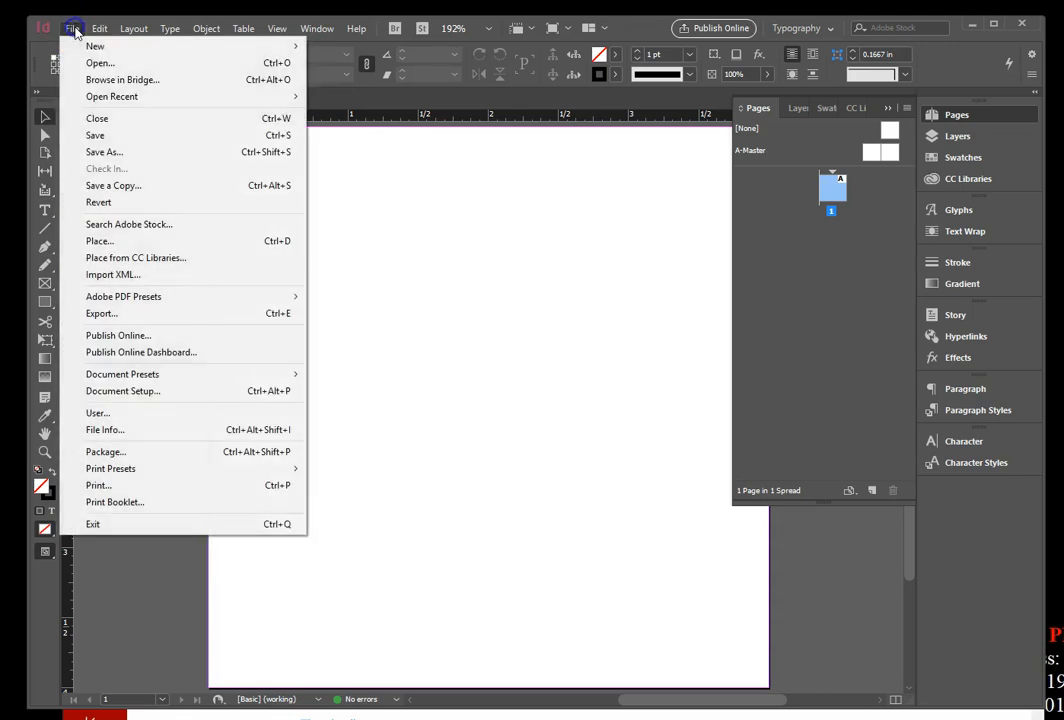
{"action": "left_click", "coordinate": [114, 135]}
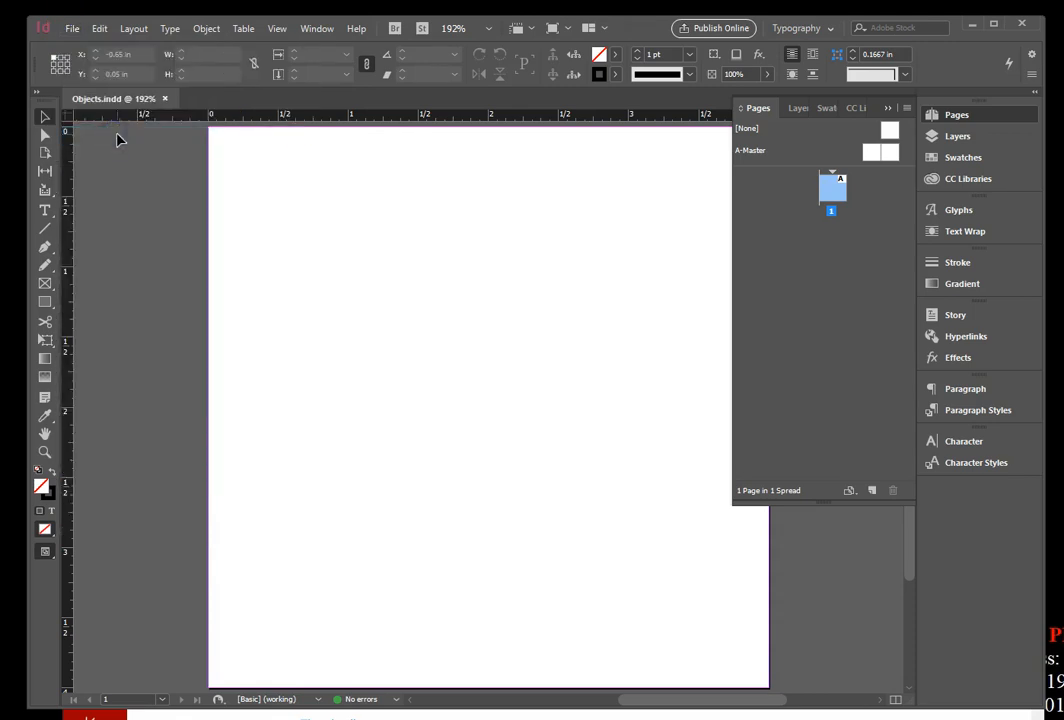
{"action": "left_click", "coordinate": [203, 32]}
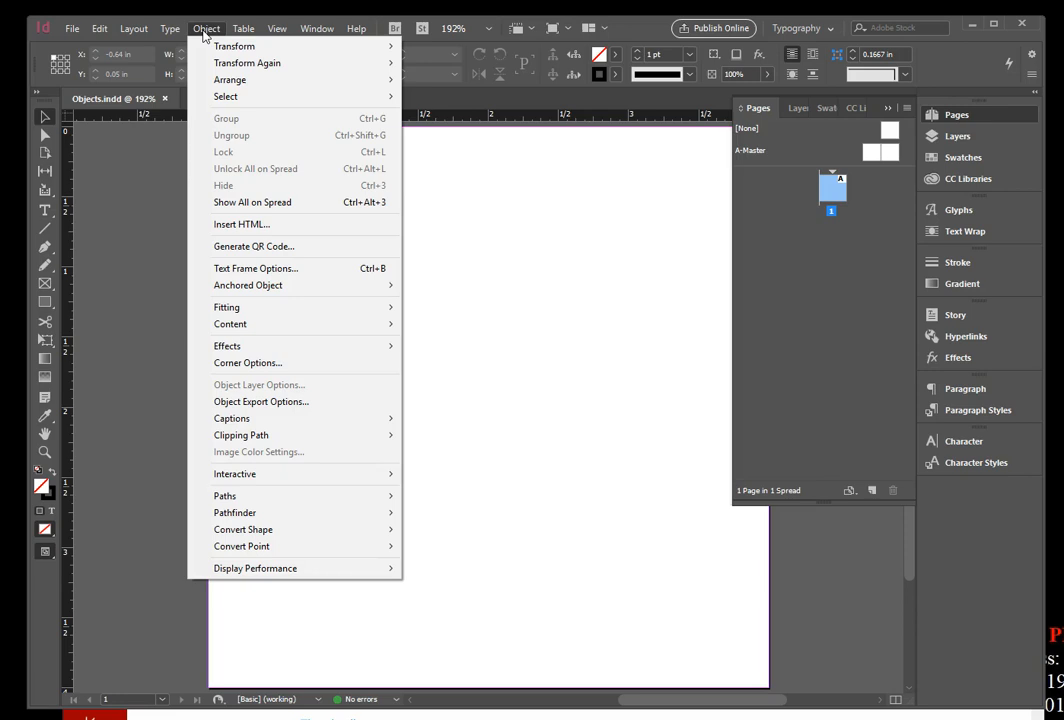
{"action": "left_click", "coordinate": [290, 202]}
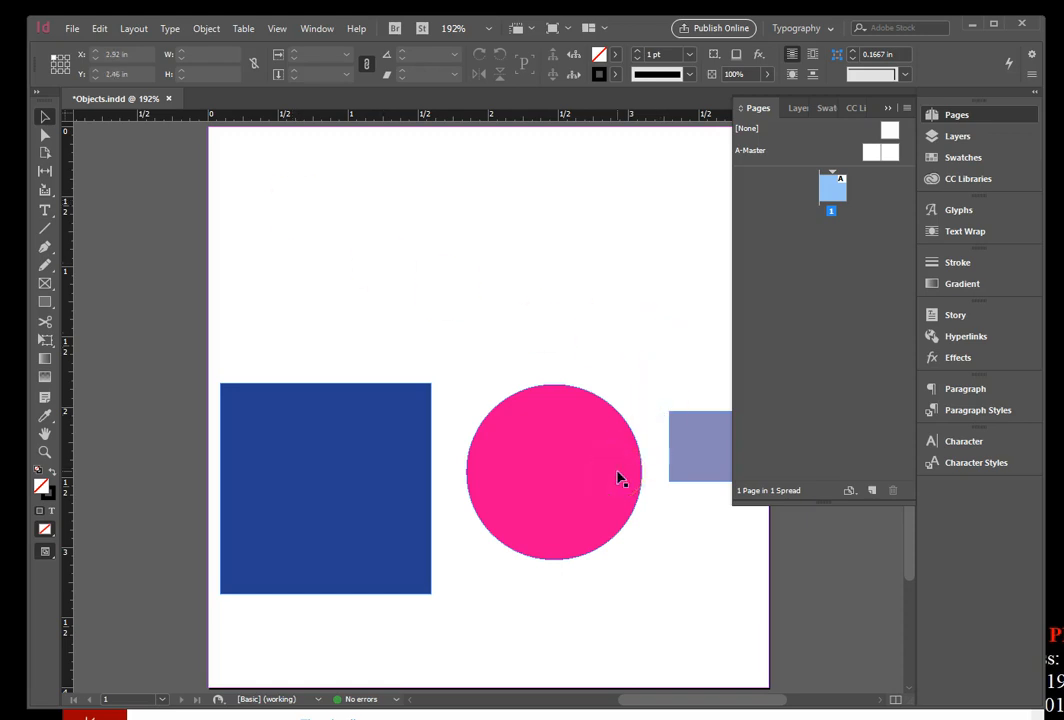
Select the blue square, pink circle and lavender square together and group them, then clear the selection
{"action": "left_click", "coordinate": [302, 472]}
{"action": "left_click_drag", "start_coordinate": [307, 475], "coordinate": [620, 463]}
{"action": "left_click", "coordinate": [705, 440], "text": "shift"}
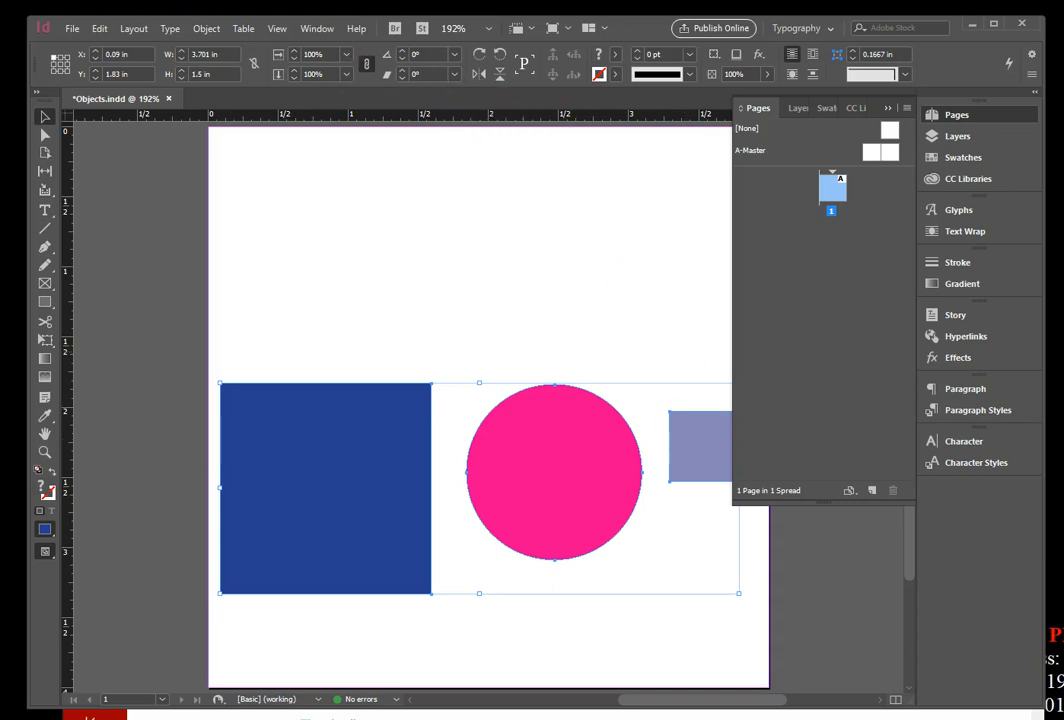
{"action": "left_click", "coordinate": [206, 29]}
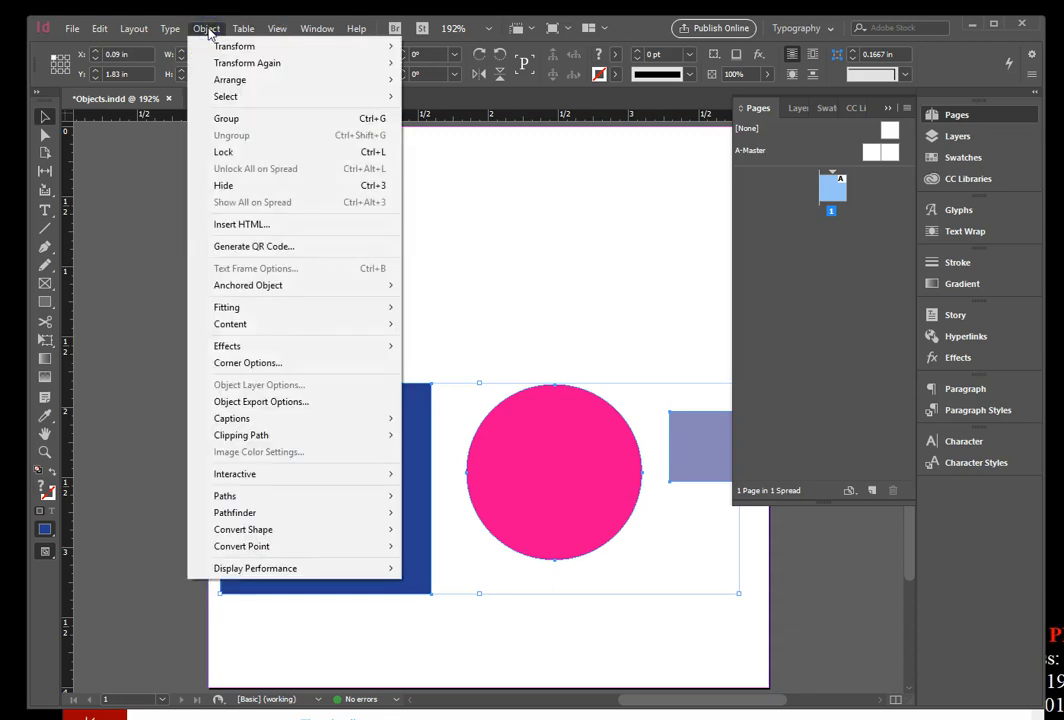
{"action": "left_click", "coordinate": [237, 117]}
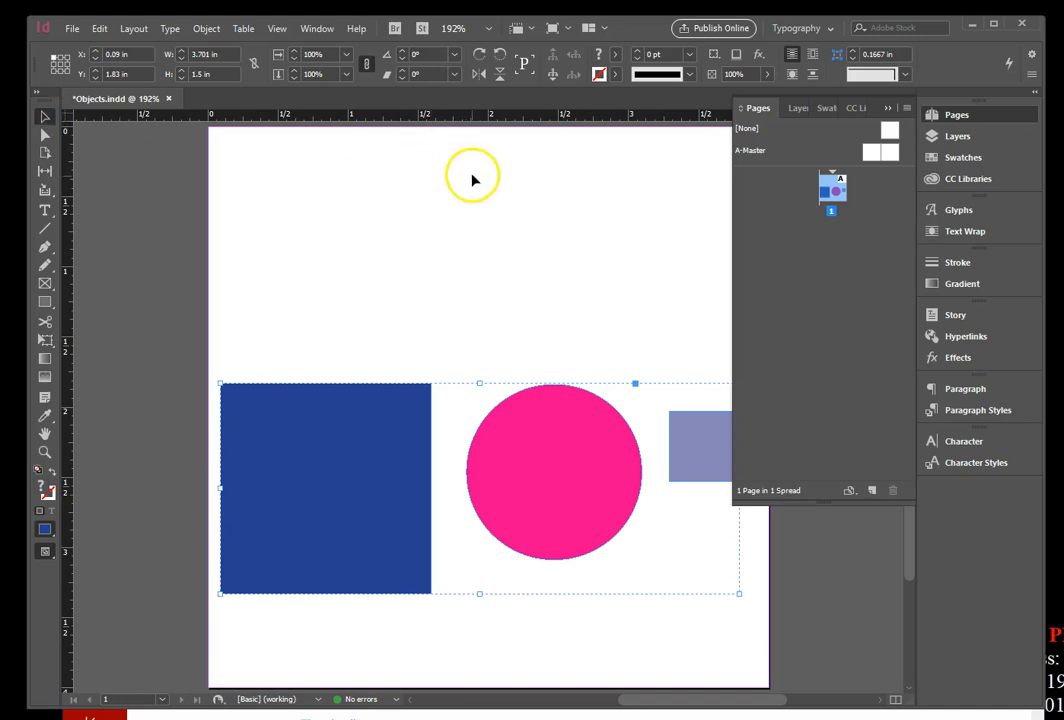
{"action": "left_click", "coordinate": [423, 192]}
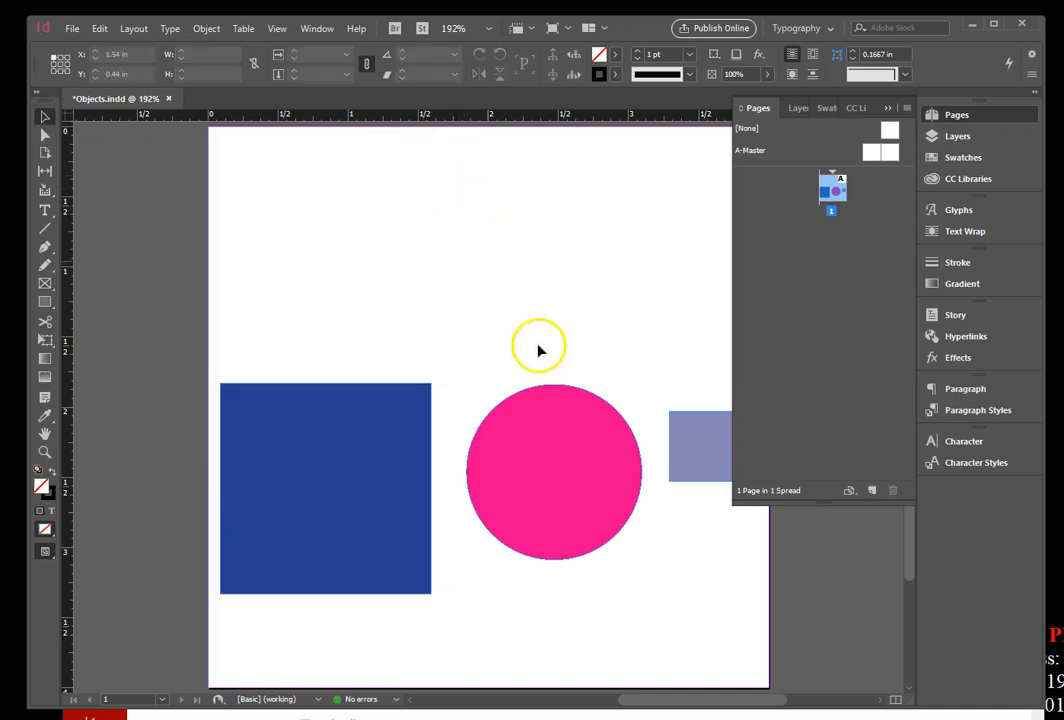
Check how the grouped shapes select with the Selection tool by picking the pink circle, and deselect the group
{"action": "left_click", "coordinate": [569, 506]}
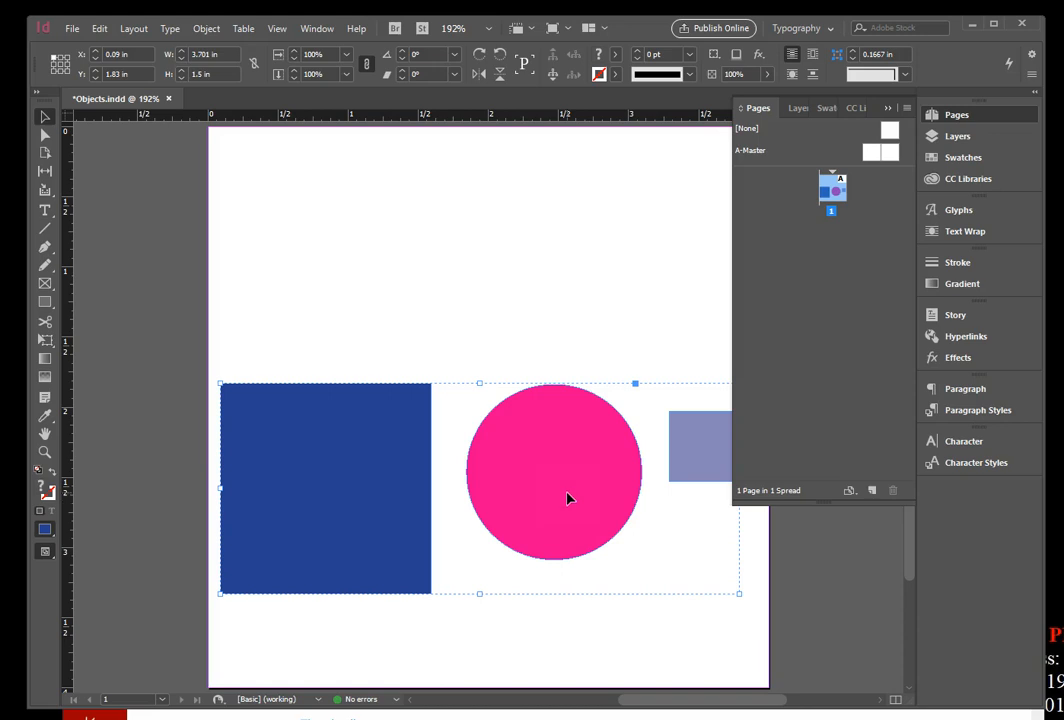
{"action": "left_click", "coordinate": [575, 492]}
{"action": "left_click", "coordinate": [560, 483]}
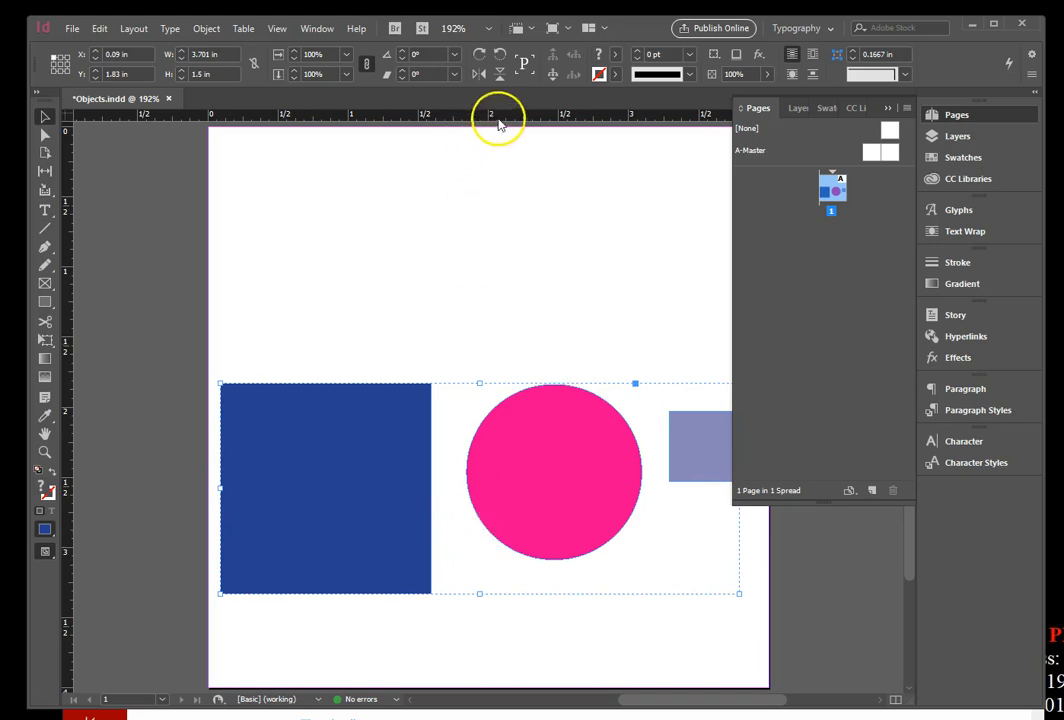
{"action": "left_click", "coordinate": [537, 236]}
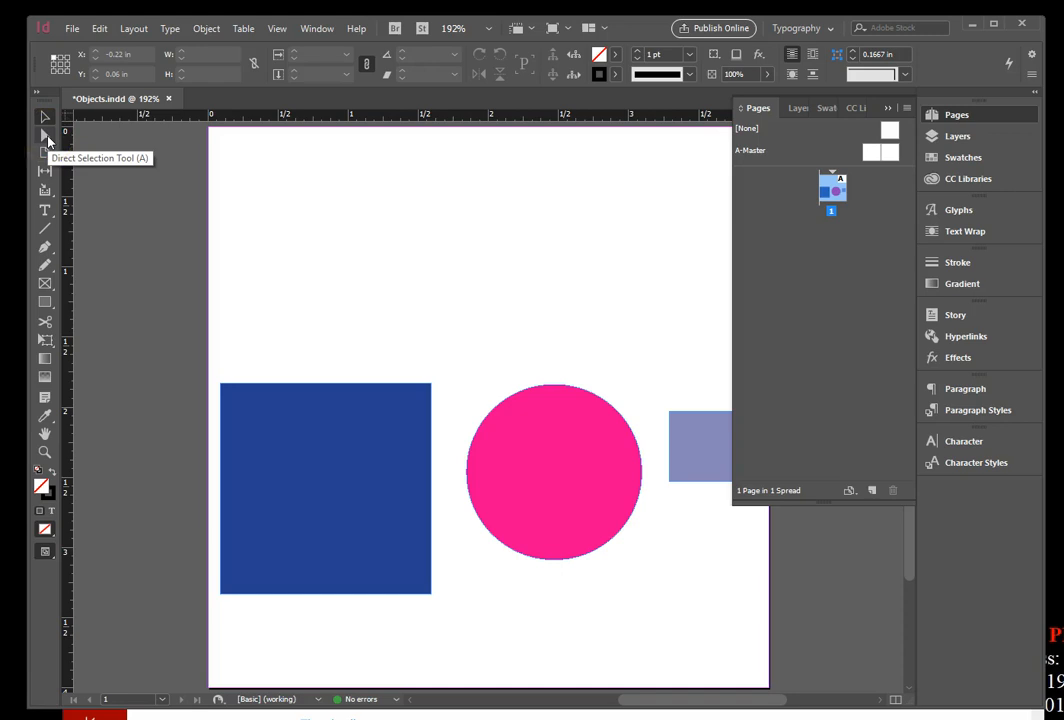
Select the pink circle and blue square within the group using the Direct Selection tool, and undo the slight move of both shapes
{"action": "left_click", "coordinate": [46, 137]}
{"action": "left_click", "coordinate": [530, 462]}
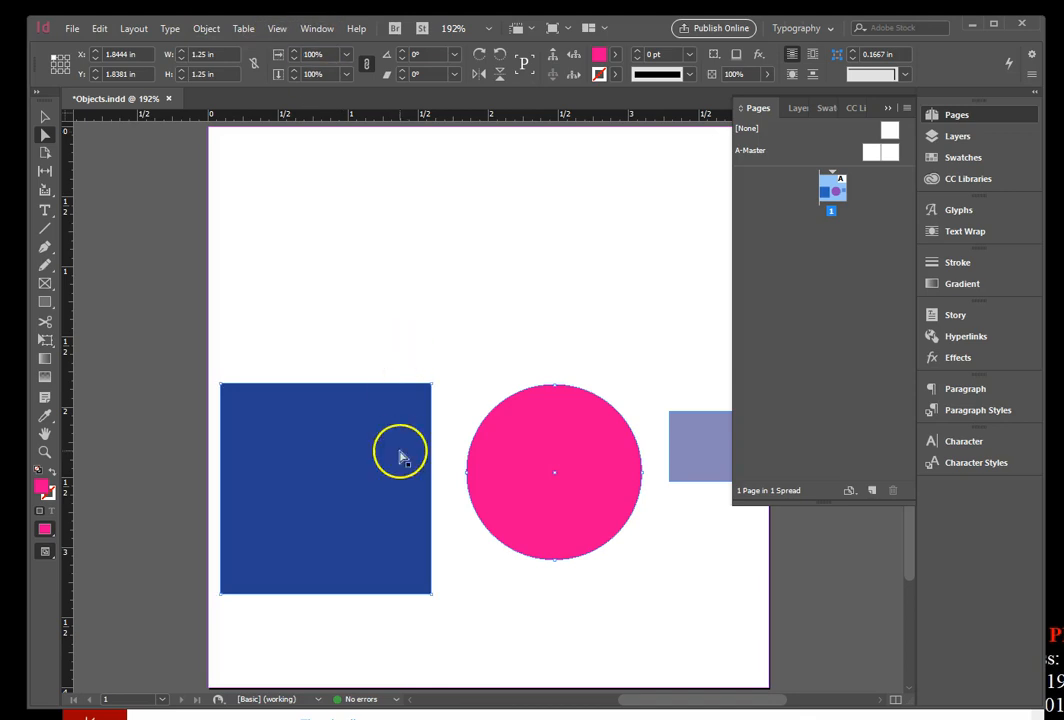
{"action": "left_click_drag", "start_coordinate": [391, 425], "coordinate": [396, 427]}
{"action": "left_click", "coordinate": [104, 28]}
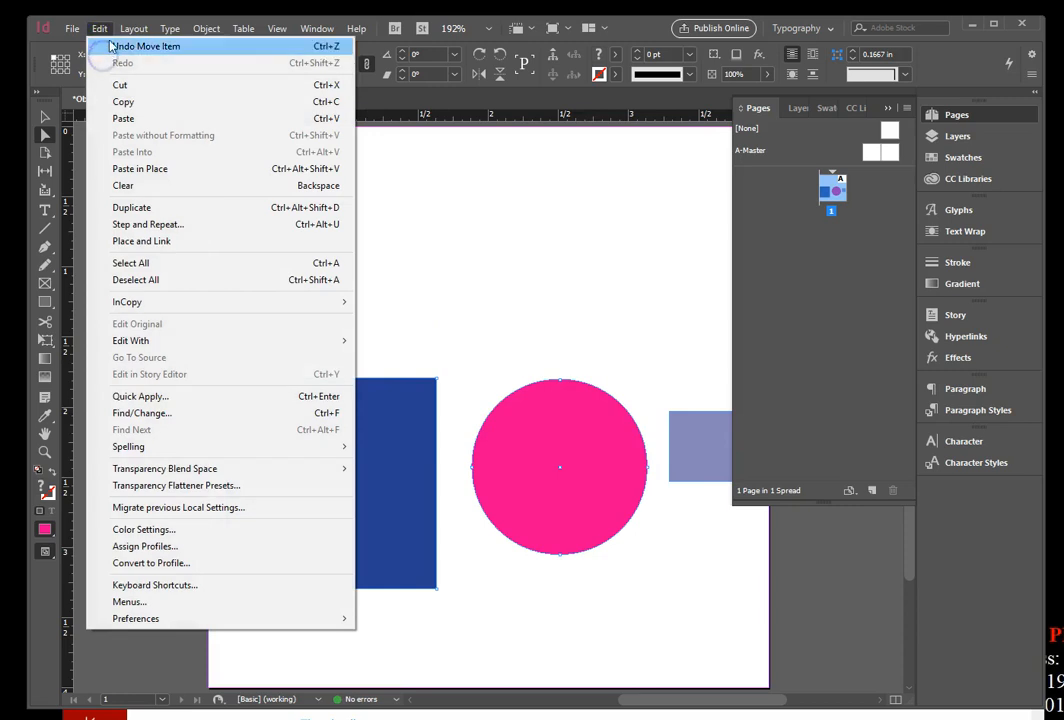
{"action": "left_click", "coordinate": [108, 46]}
Add the lavender square to the selection, ungroup the three shapes and deselect them
{"action": "left_click", "coordinate": [716, 460], "text": "shift"}
{"action": "left_click", "coordinate": [703, 461]}
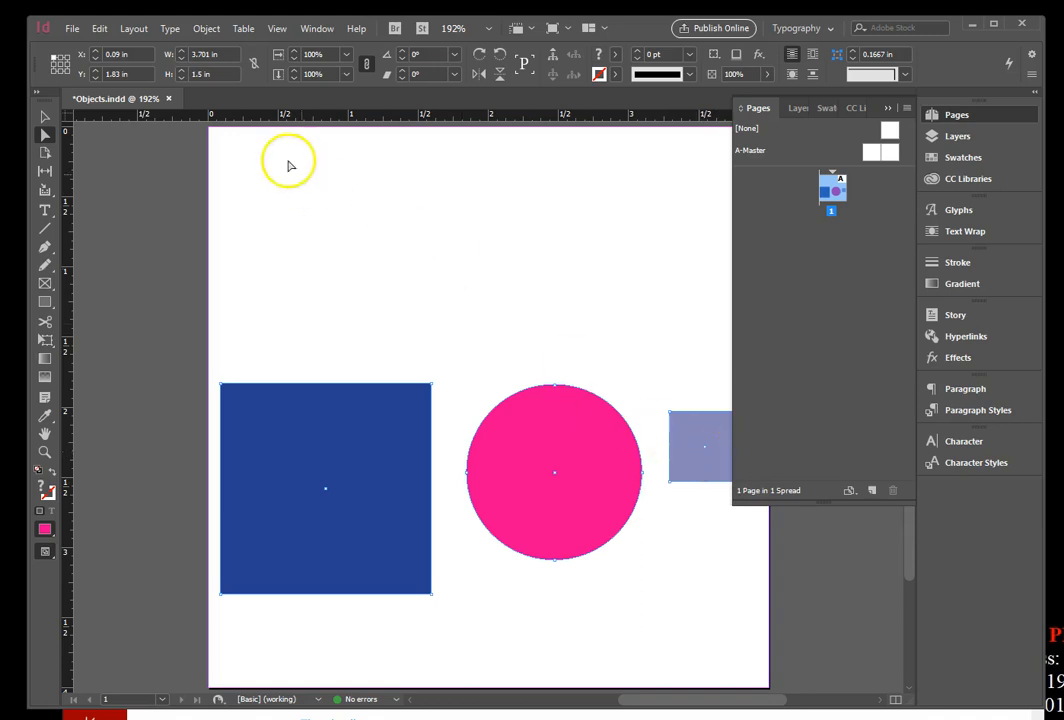
{"action": "left_click", "coordinate": [205, 30]}
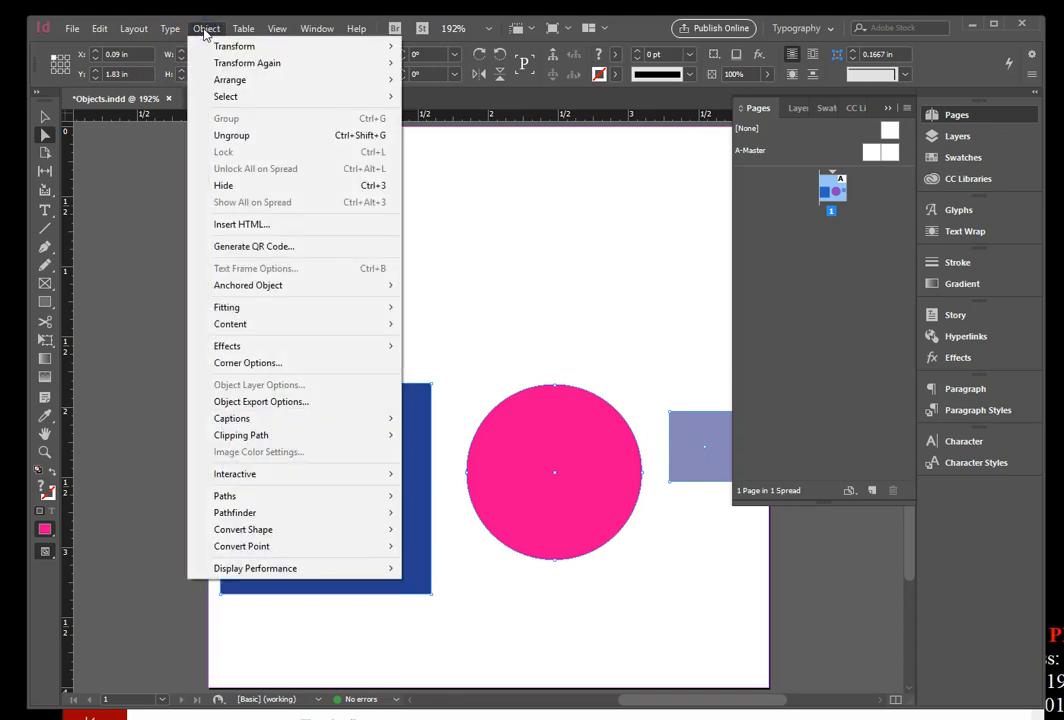
{"action": "left_click", "coordinate": [218, 135]}
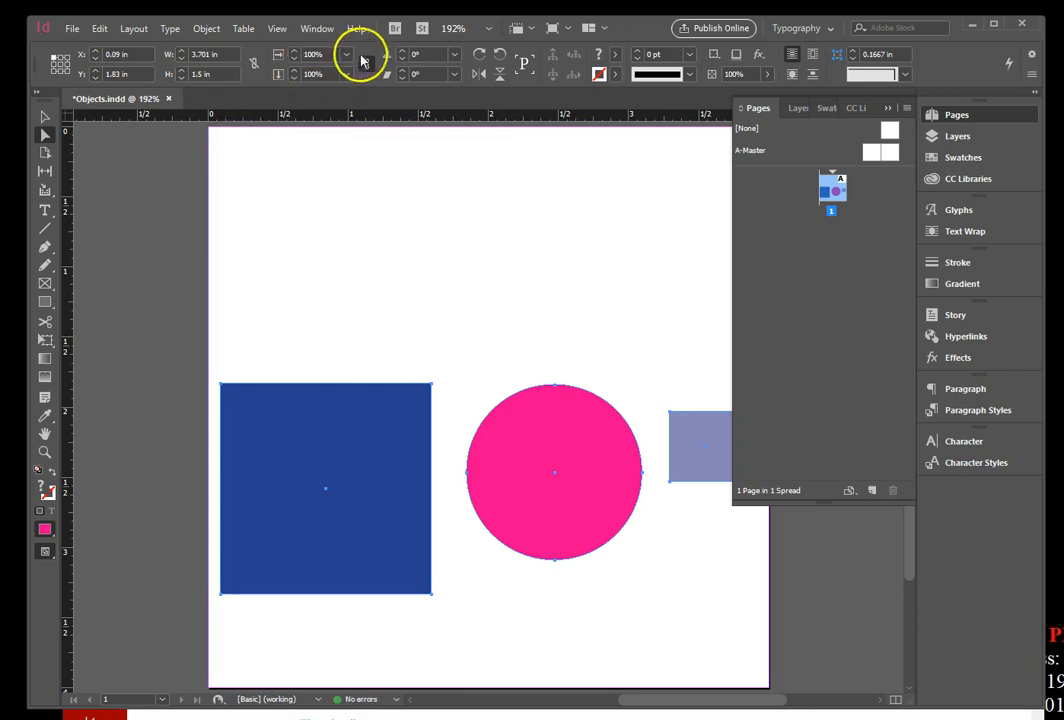
{"action": "left_click", "coordinate": [438, 211]}
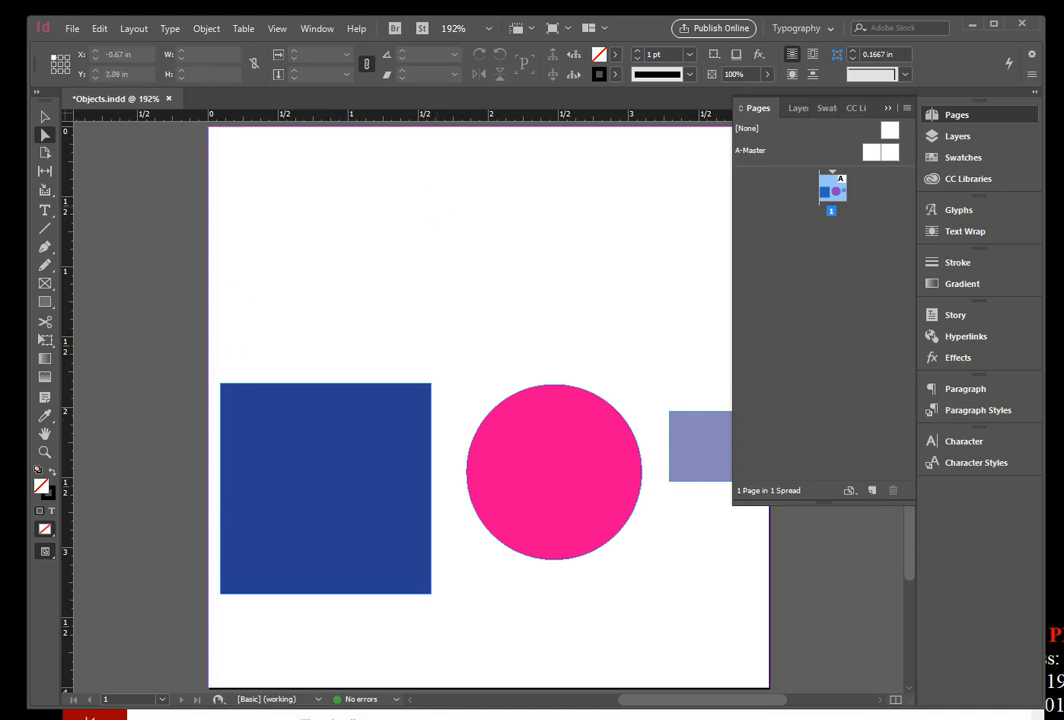
{"action": "left_click", "coordinate": [328, 256]}
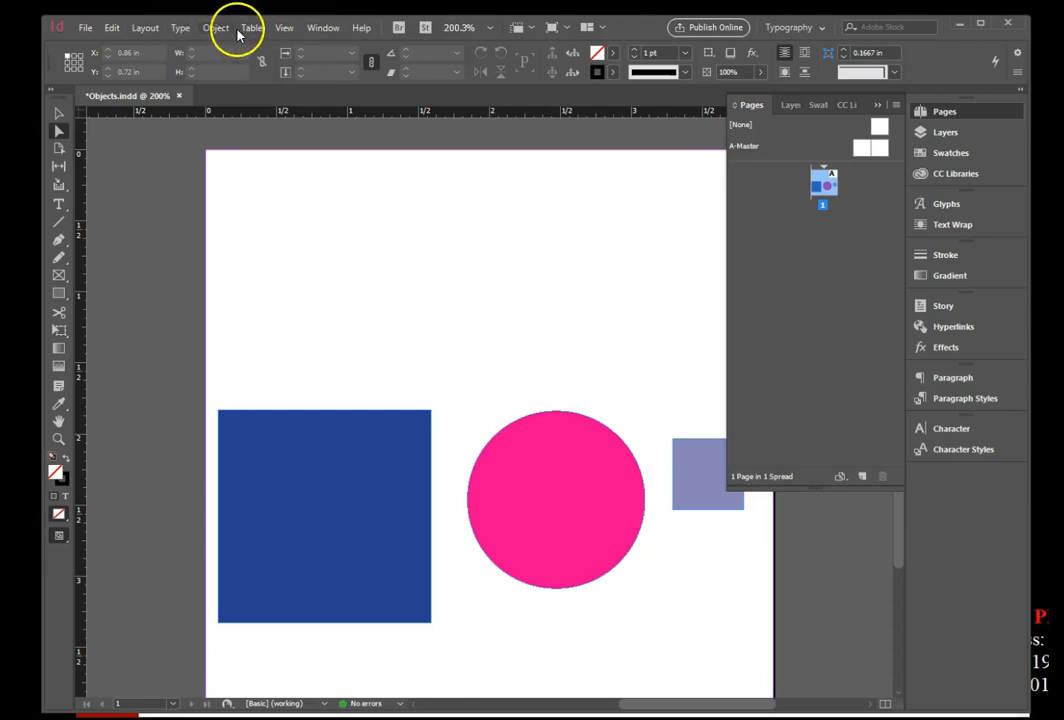
Select all three shapes on the page and hide them
{"action": "left_click_drag", "start_coordinate": [225, 333], "coordinate": [722, 655]}
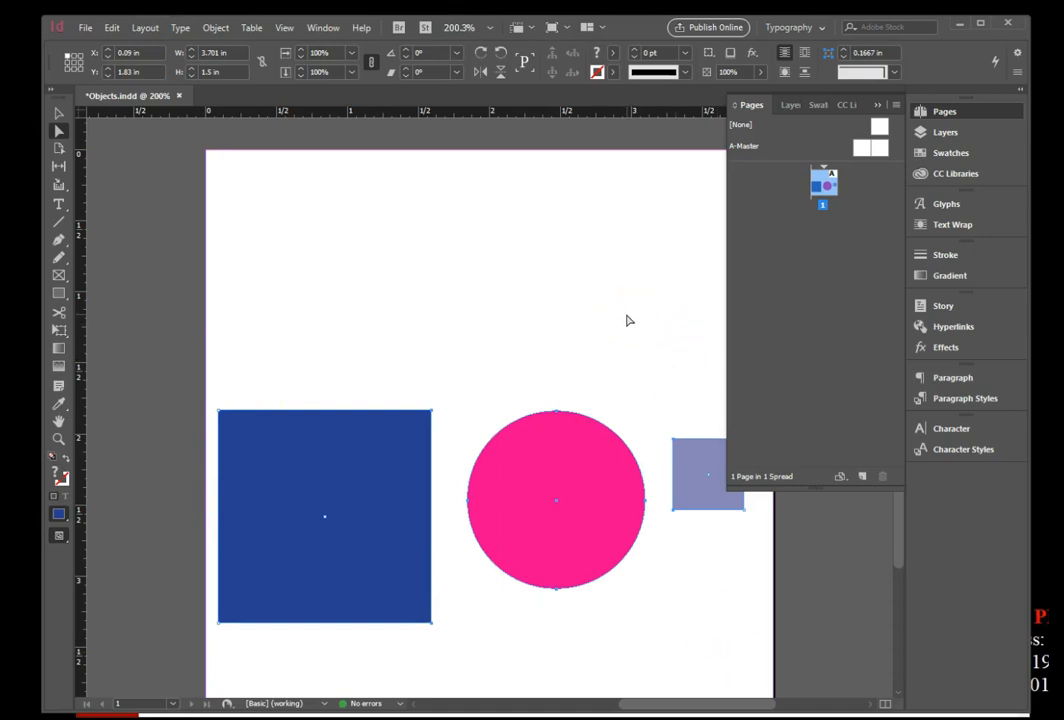
{"action": "left_click", "coordinate": [217, 28]}
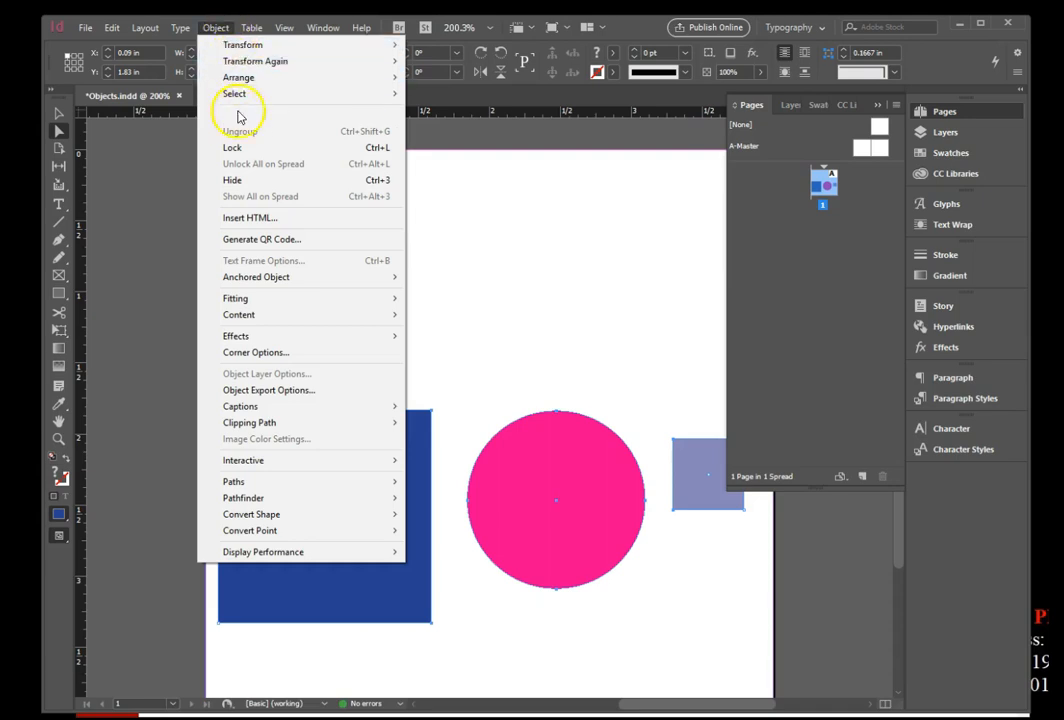
{"action": "left_click", "coordinate": [238, 182]}
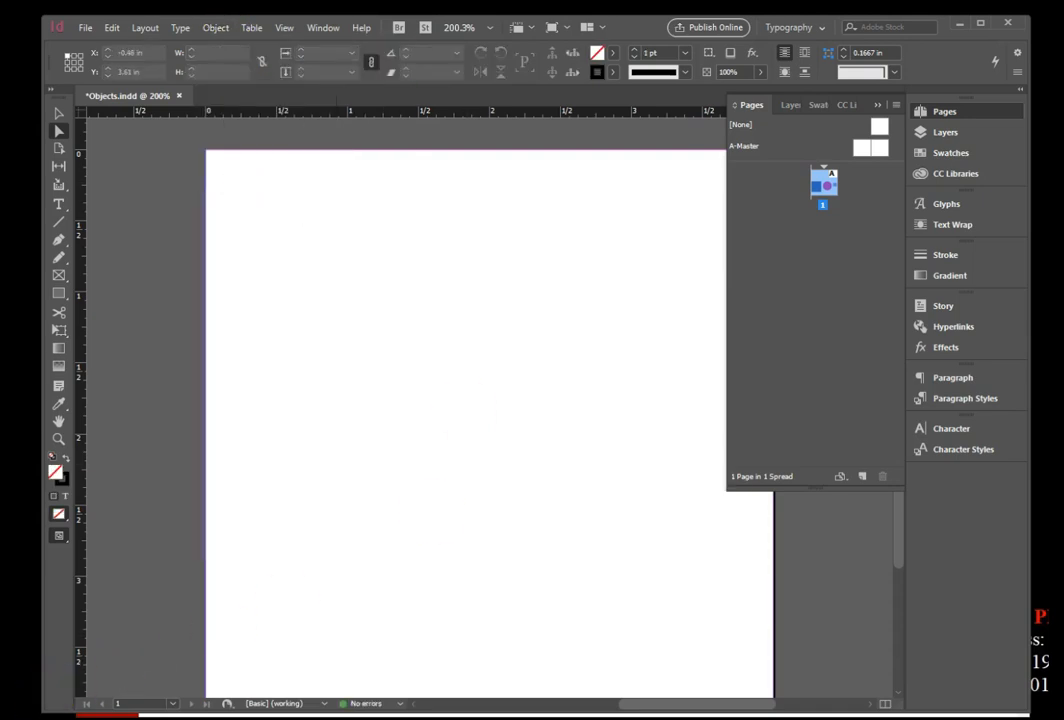
{"action": "mouse_move", "coordinate": [238, 718]}
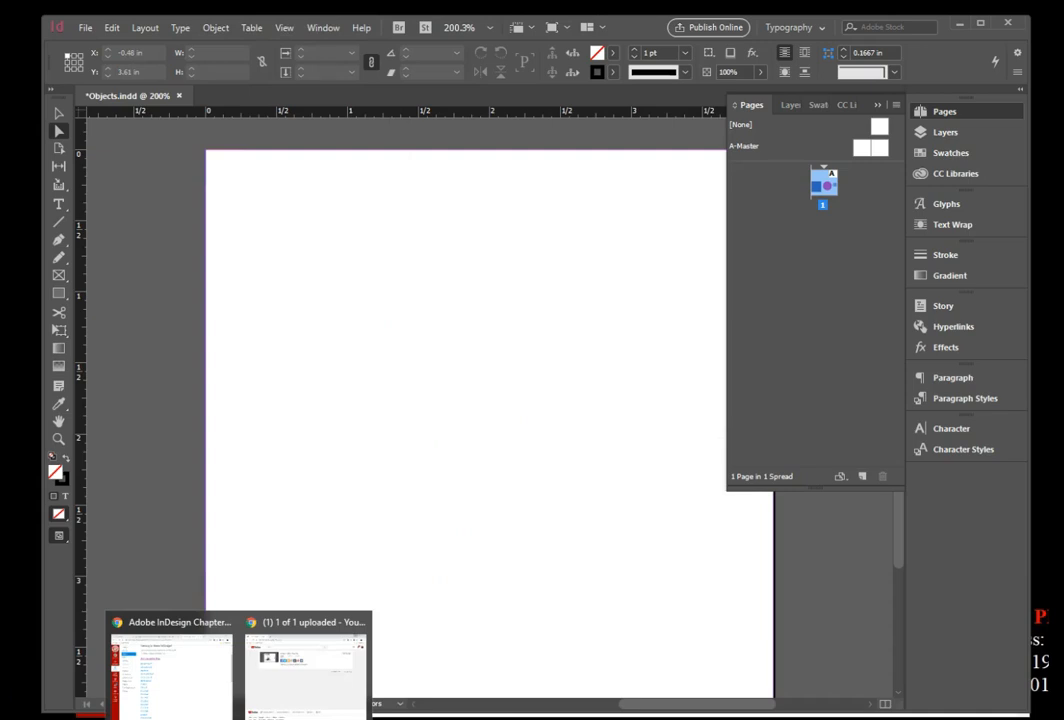
Bring the three hidden shapes back with Show All on Spread
{"action": "left_click", "coordinate": [214, 28]}
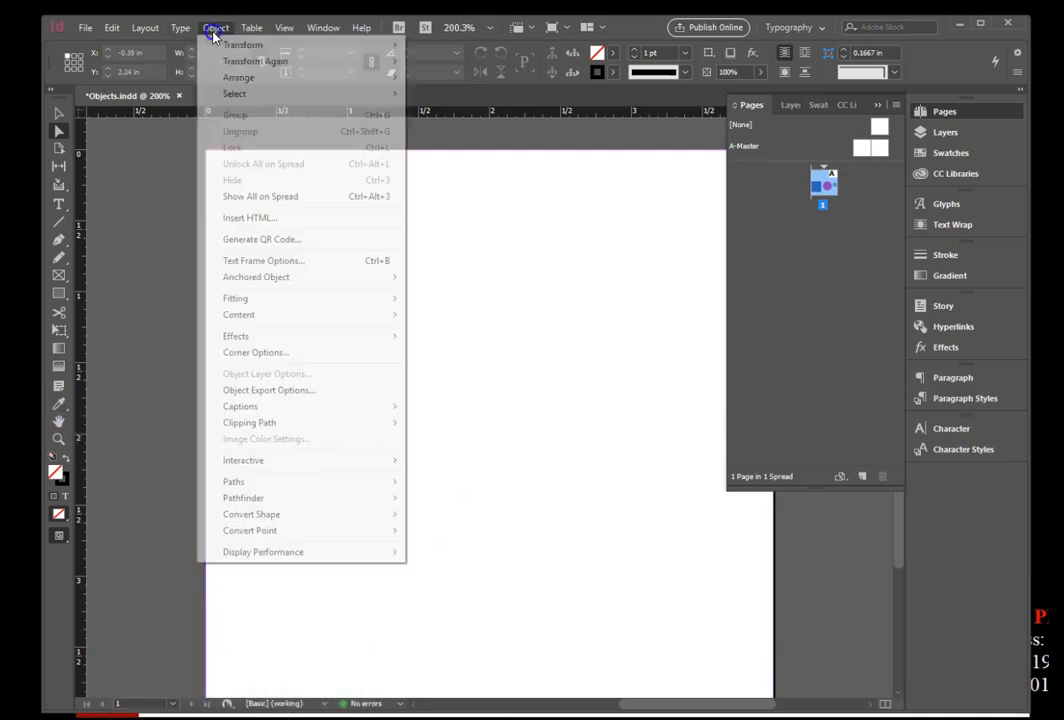
{"action": "key", "text": "Escape"}
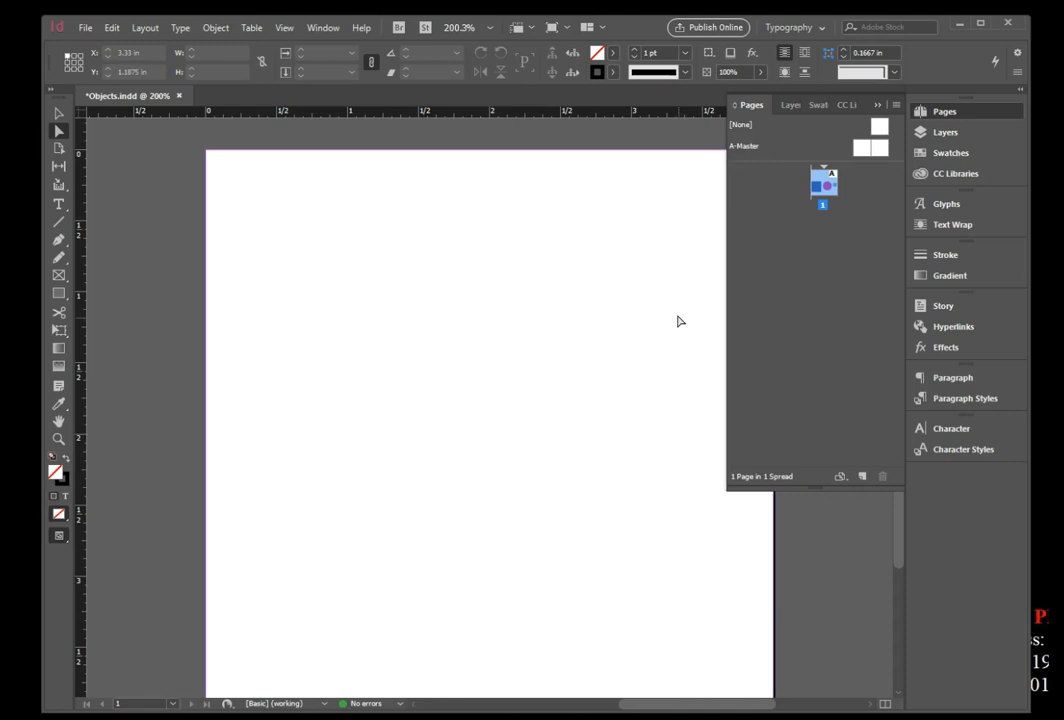
{"action": "left_click", "coordinate": [218, 28]}
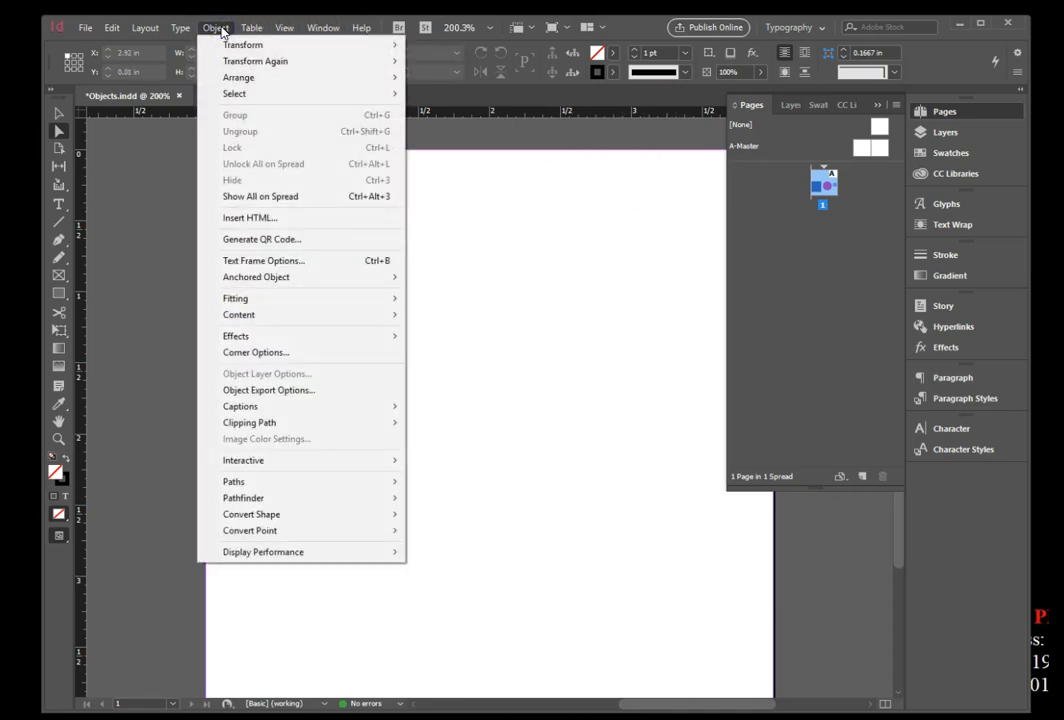
{"action": "left_click", "coordinate": [310, 197]}
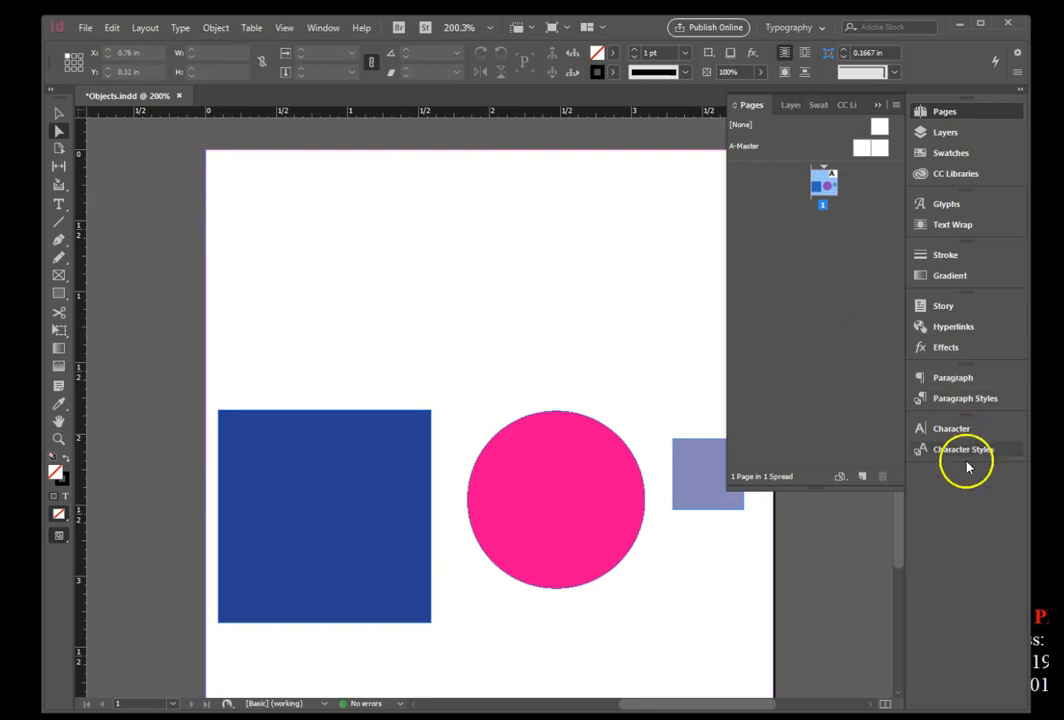
Hide only the pink circle and the lavender square, and save the document
{"action": "left_click", "coordinate": [565, 478]}
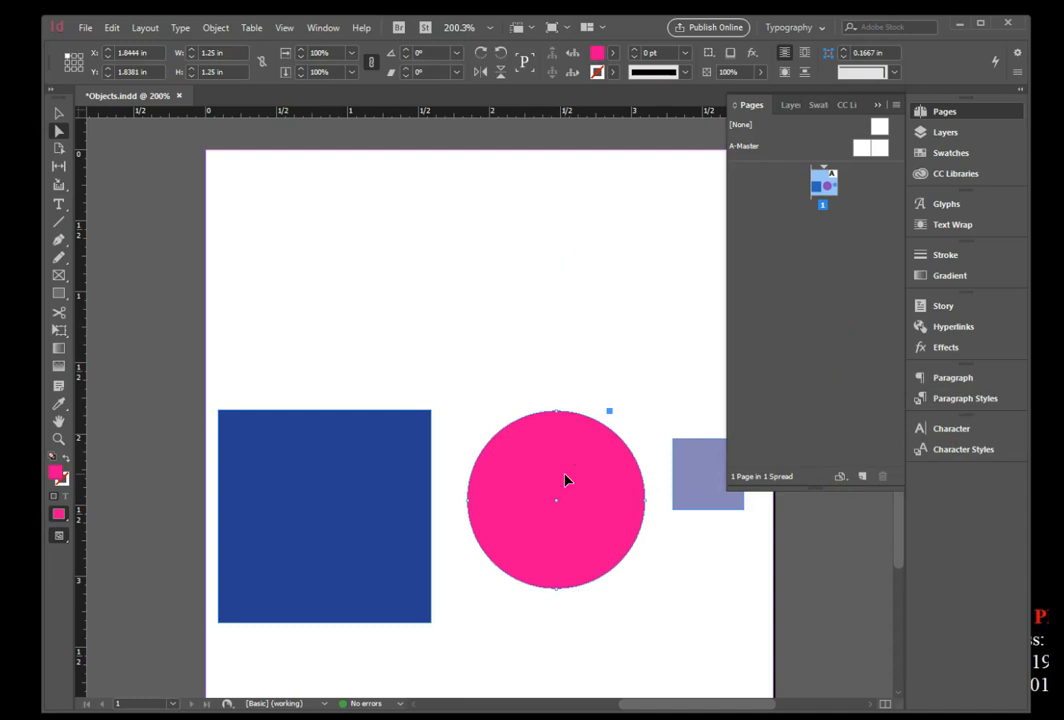
{"action": "left_click", "coordinate": [705, 487]}
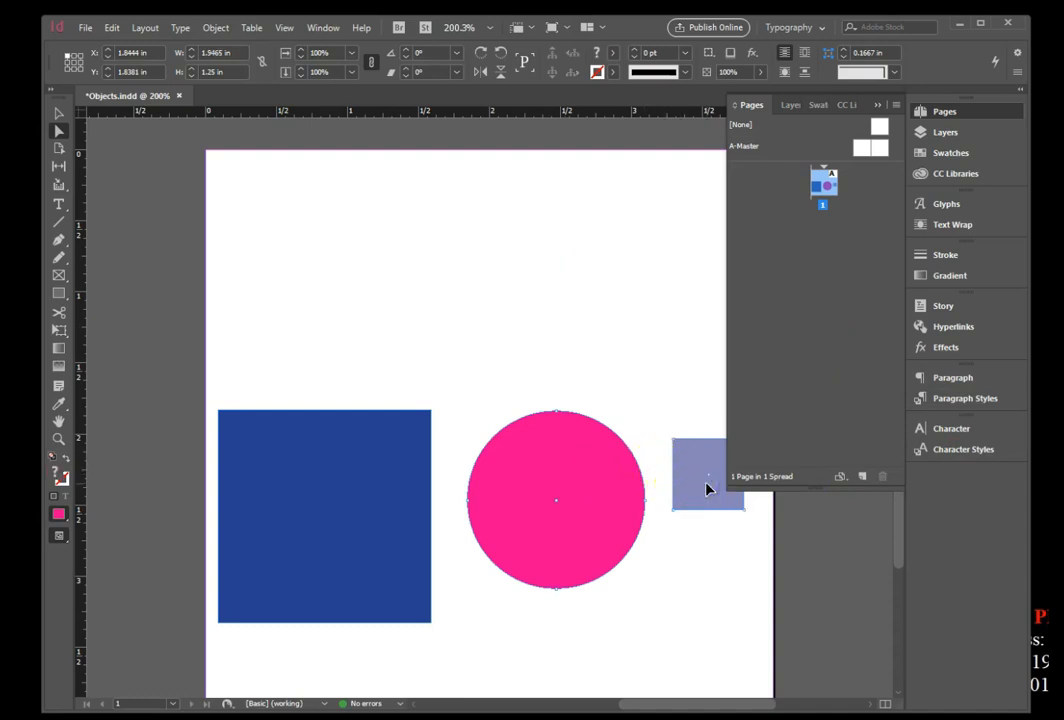
{"action": "left_click", "coordinate": [563, 172]}
{"action": "left_click", "coordinate": [215, 28]}
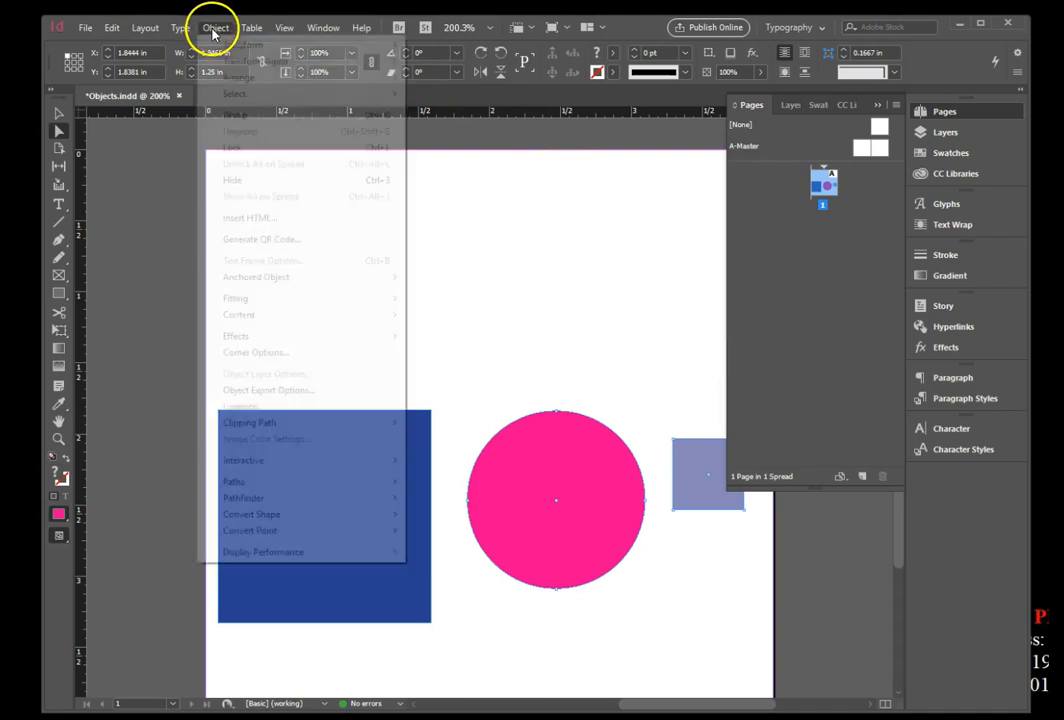
{"action": "left_click", "coordinate": [327, 179]}
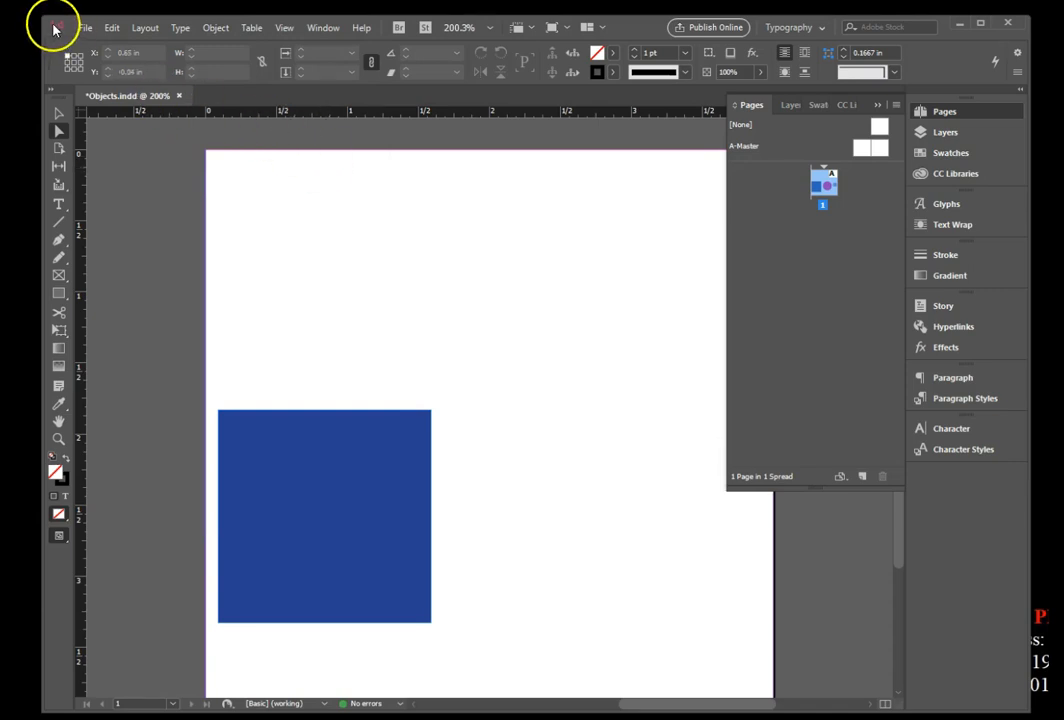
{"action": "left_click", "coordinate": [95, 30]}
{"action": "left_click", "coordinate": [110, 131]}
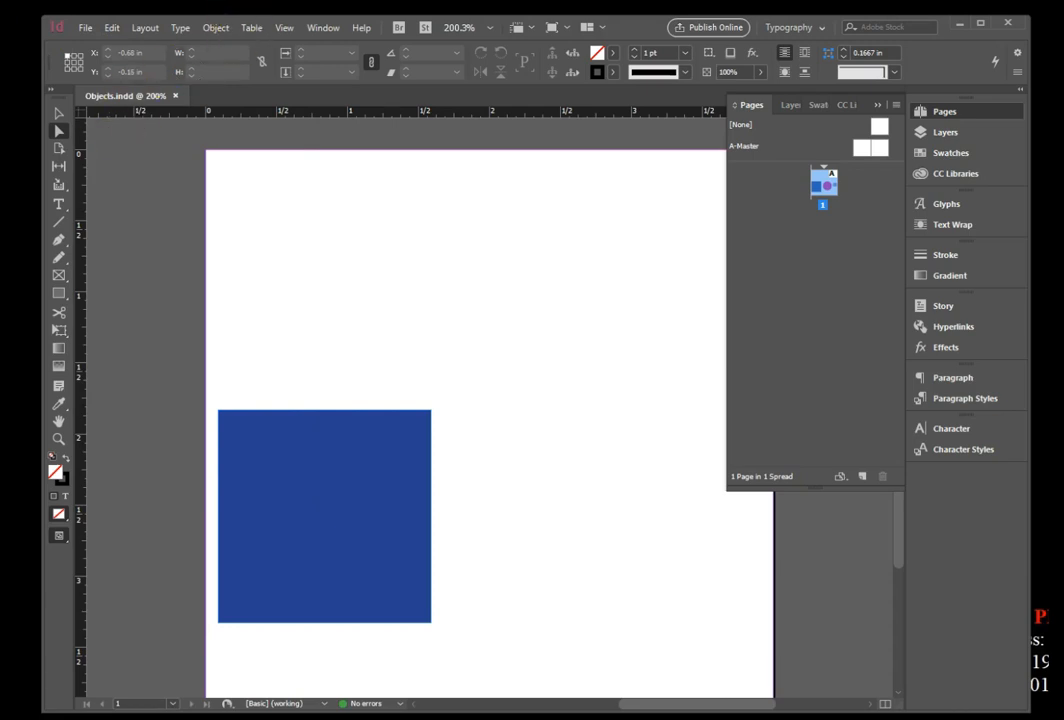
Review the Smart Guide options in the Guides & Pasteboard preferences and close the dialog
{"action": "left_click", "coordinate": [111, 28]}
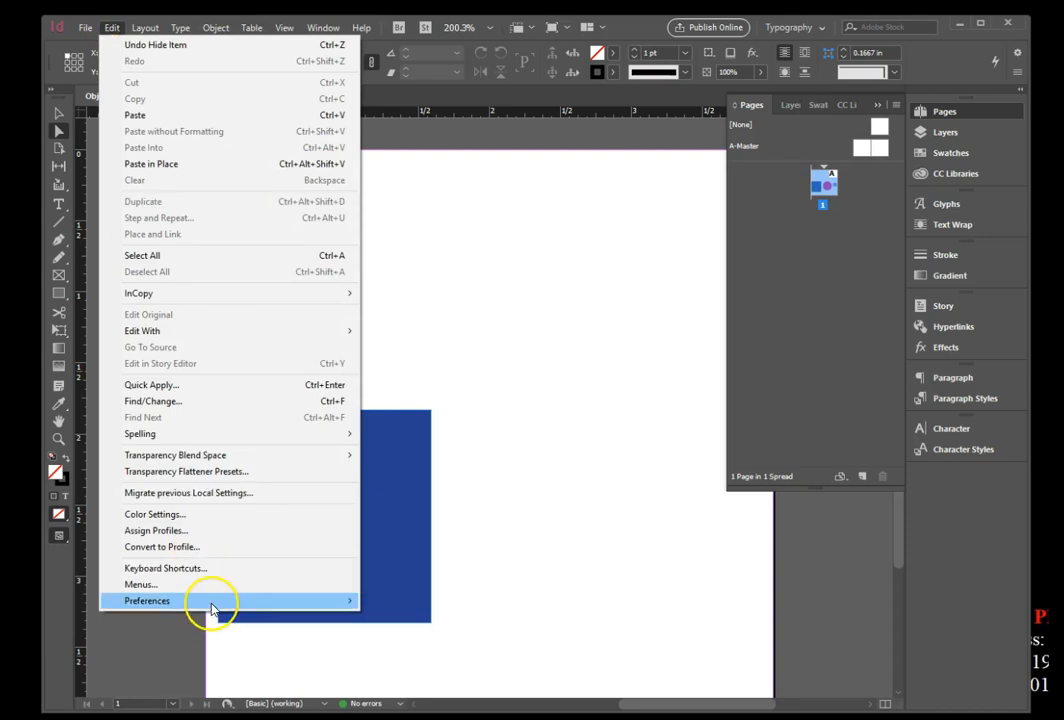
{"action": "mouse_move", "coordinate": [210, 605]}
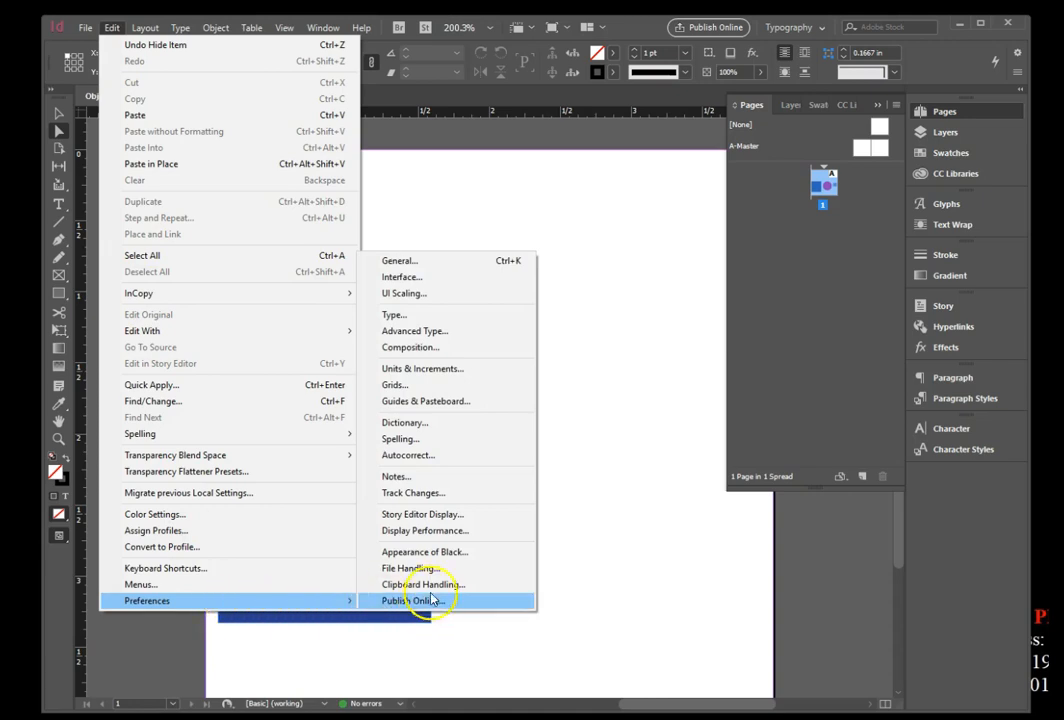
{"action": "left_click", "coordinate": [447, 404]}
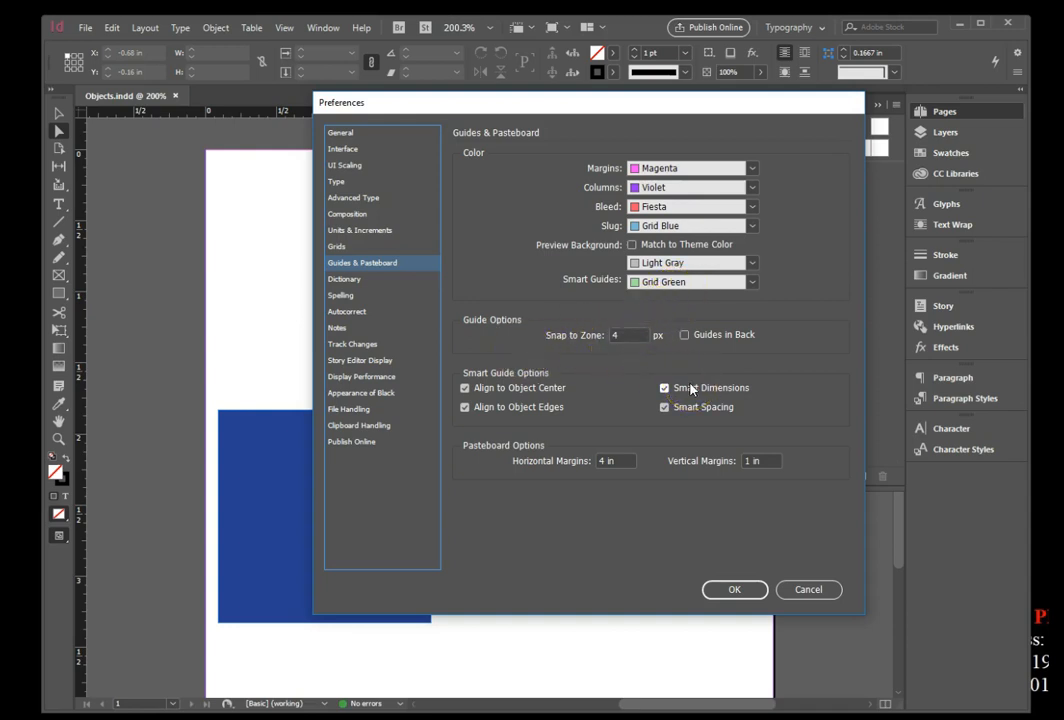
{"action": "left_click", "coordinate": [738, 590]}
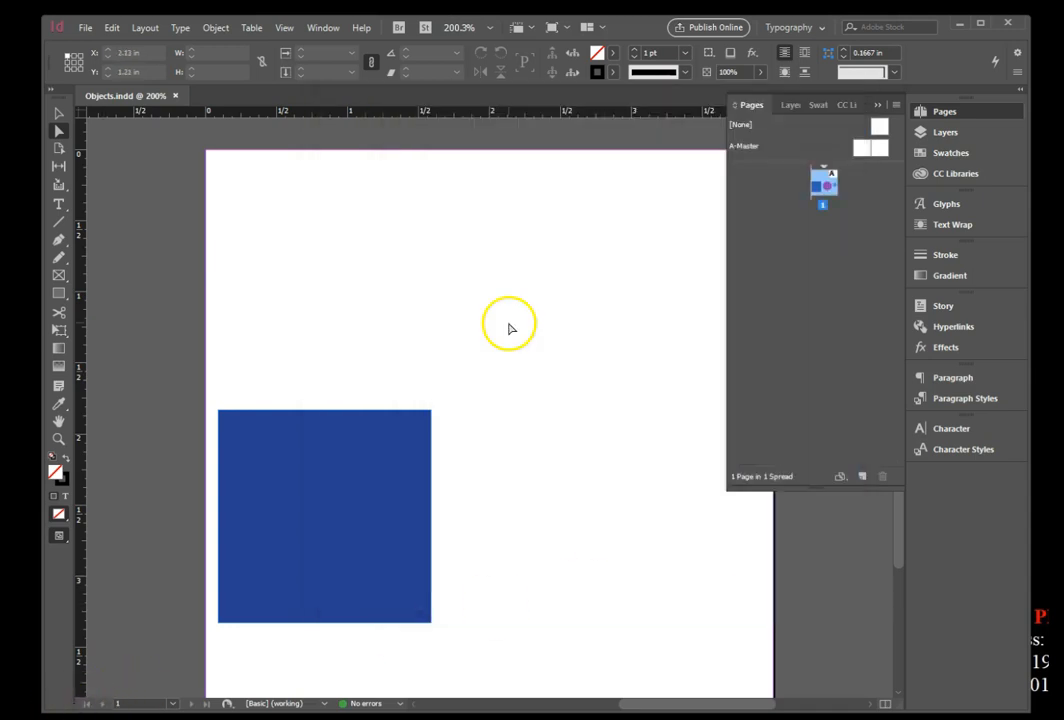
Move the blue square toward the middle of the page, to about X 1.72 in and Y 1.28 in
{"action": "left_click", "coordinate": [339, 488]}
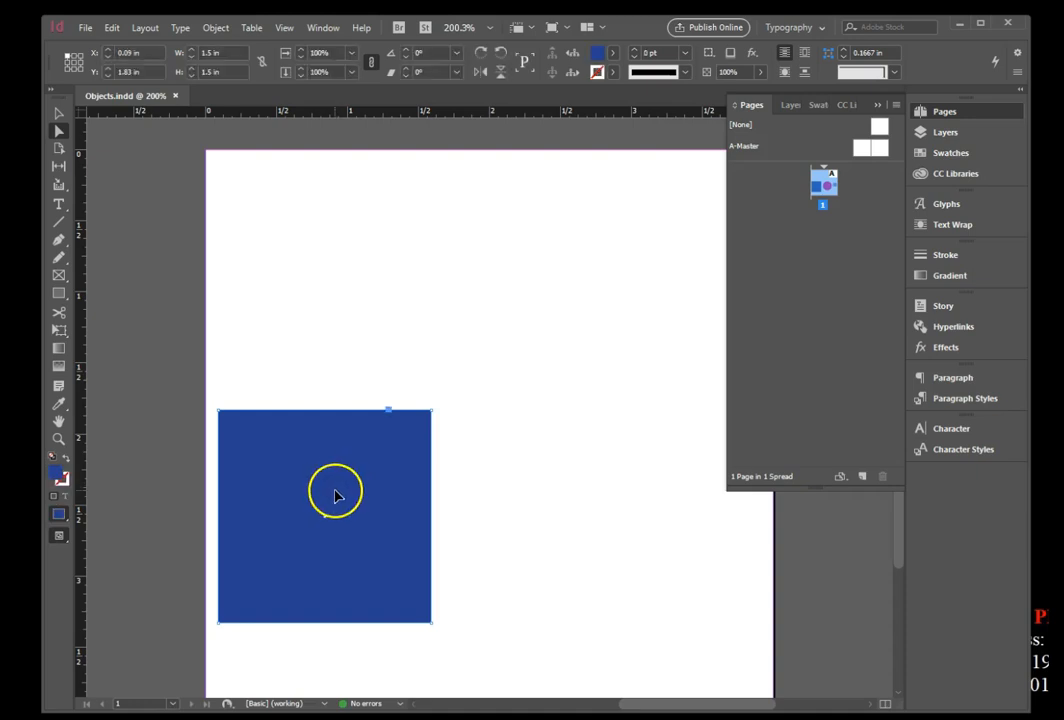
{"action": "left_click_drag", "start_coordinate": [344, 532], "coordinate": [583, 463]}
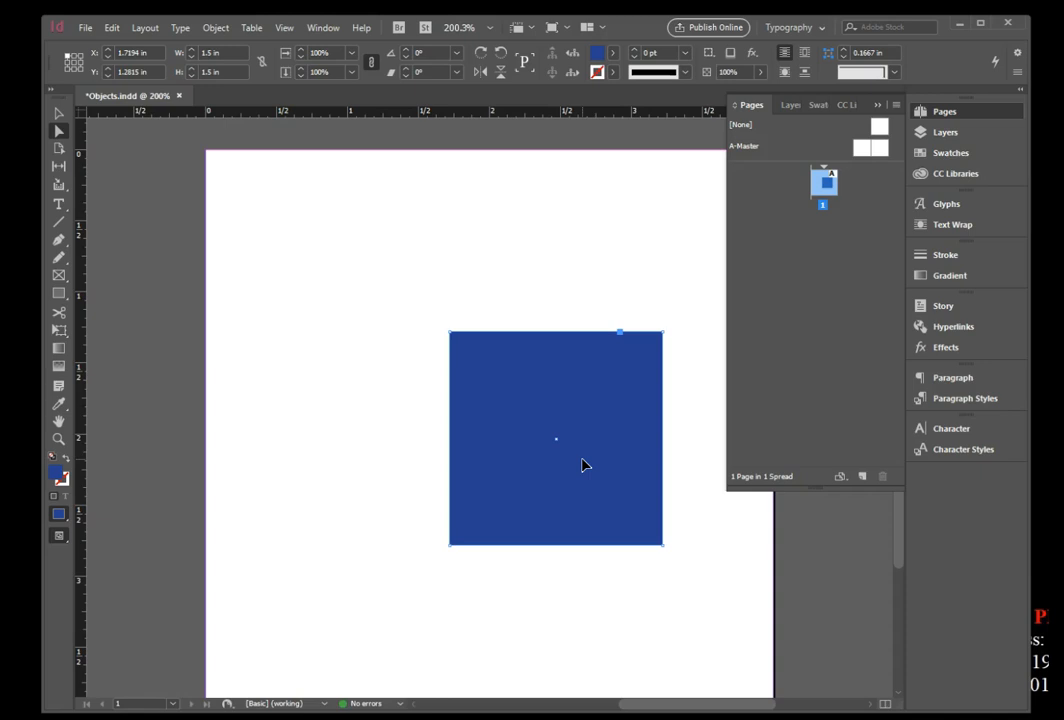
{"action": "left_click_drag", "start_coordinate": [585, 465], "coordinate": [584, 481]}
Show all hidden objects on the spread and hide just the lavender square
{"action": "left_click", "coordinate": [218, 28]}
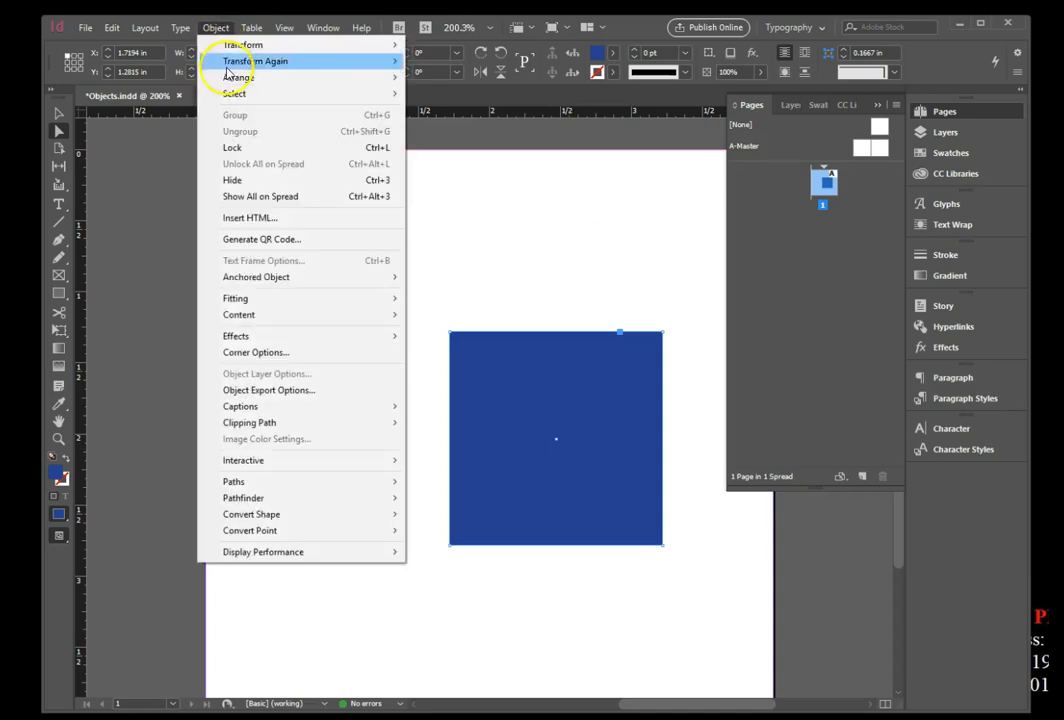
{"action": "left_click", "coordinate": [257, 198]}
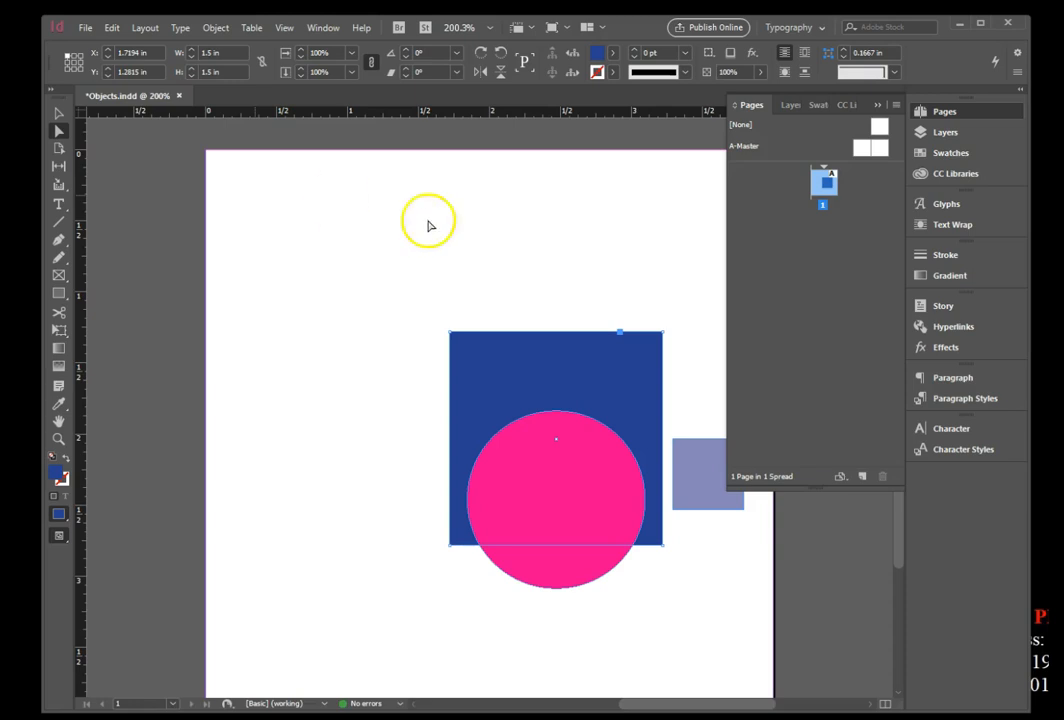
{"action": "left_click", "coordinate": [688, 477]}
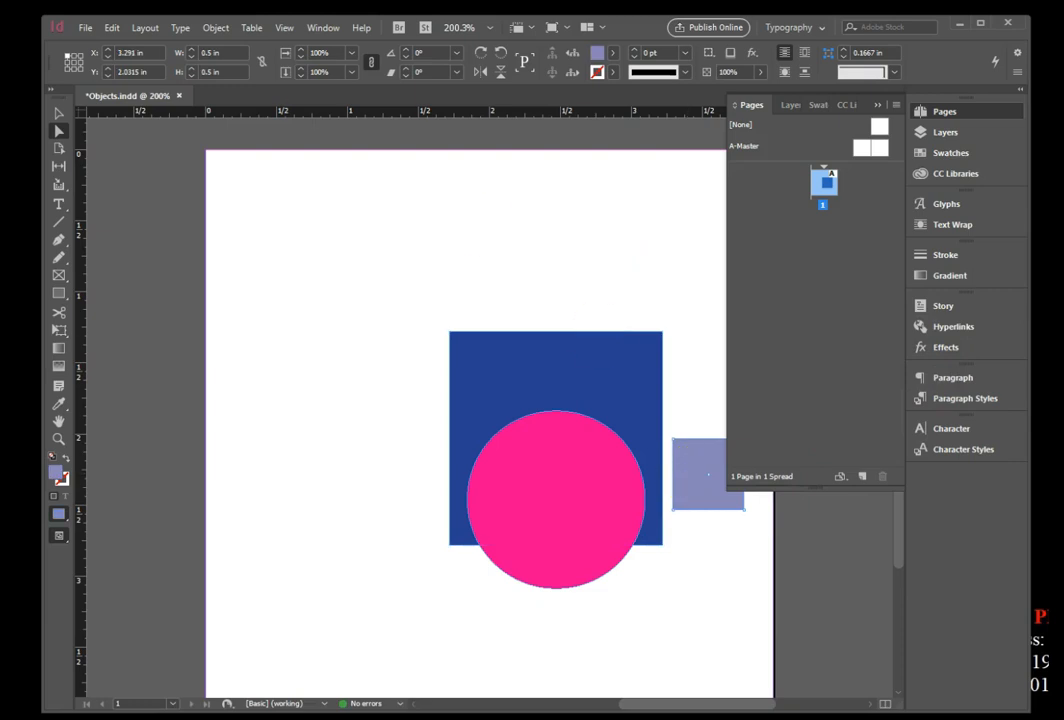
{"action": "left_click", "coordinate": [214, 28]}
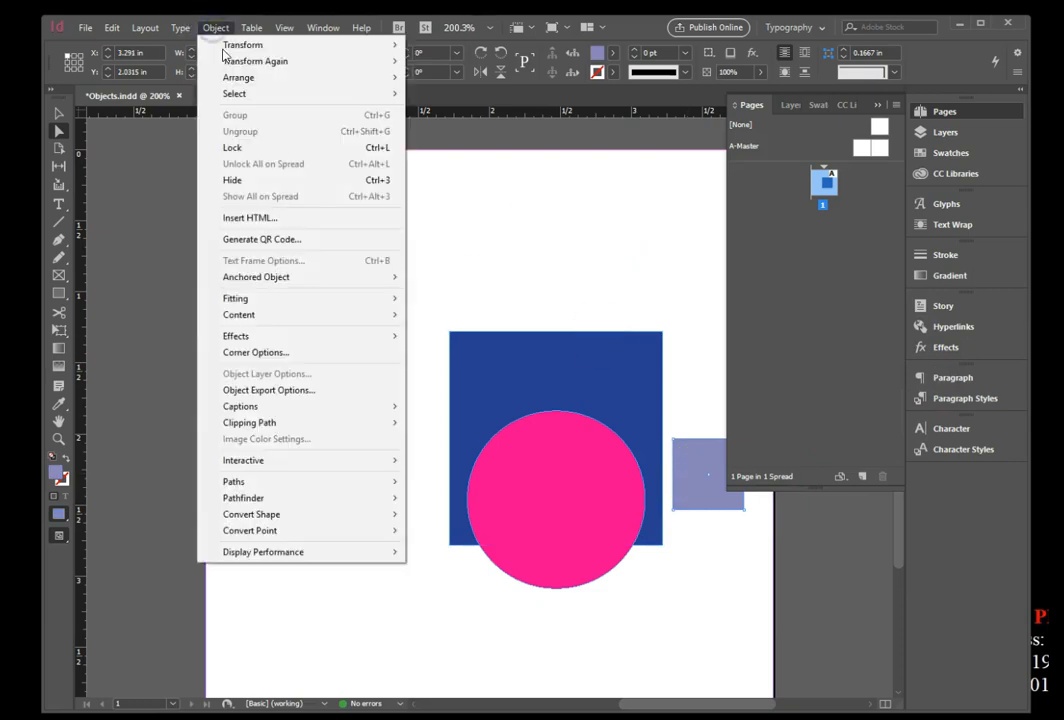
{"action": "left_click", "coordinate": [259, 180]}
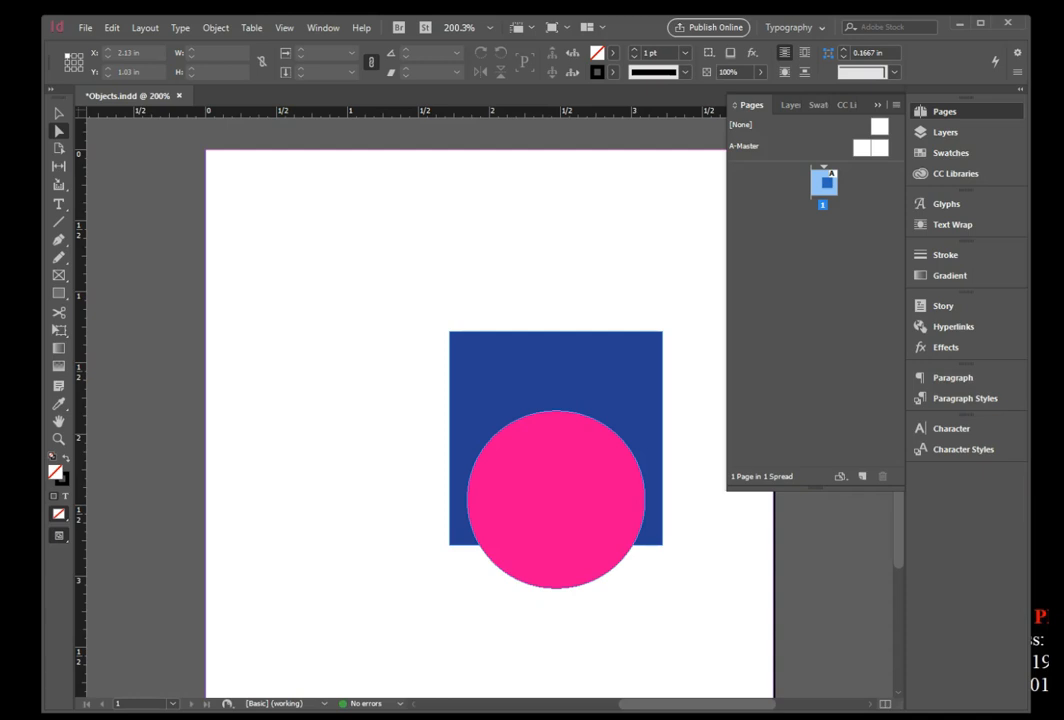
Move the pink circle so that it is centered on the blue square
{"action": "left_click_drag", "start_coordinate": [562, 537], "coordinate": [578, 514]}
{"action": "mouse_move", "coordinate": [576, 493]}
{"action": "left_mouse_down"}
{"action": "mouse_move", "coordinate": [587, 488]}
{"action": "mouse_move", "coordinate": [573, 488]}
{"action": "left_mouse_up"}
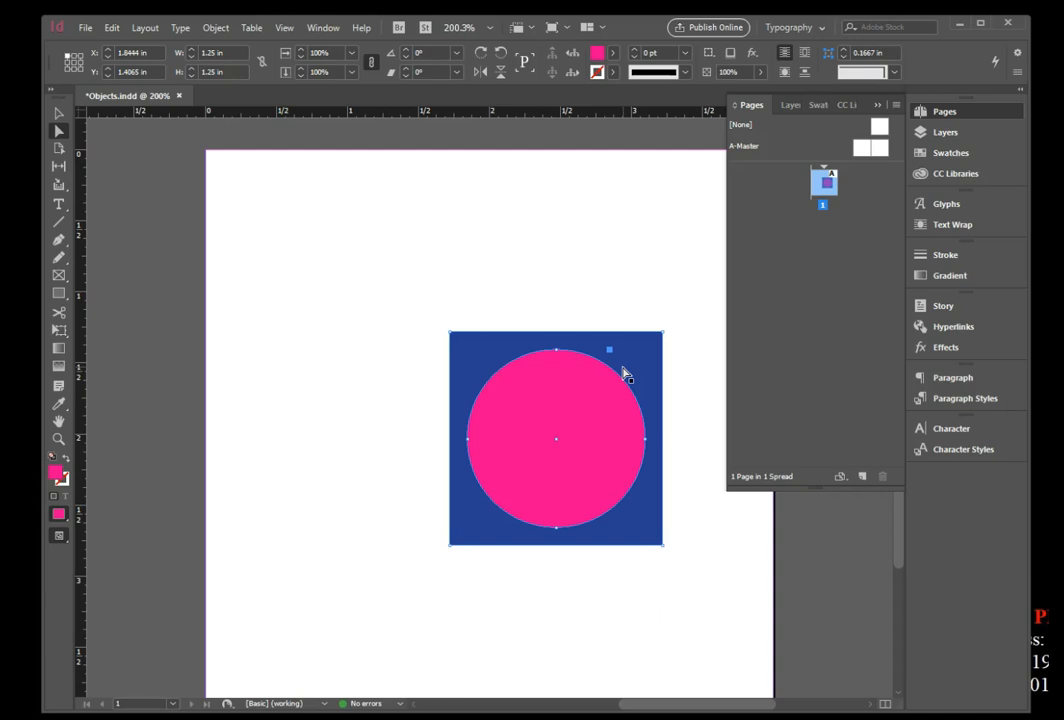
Show the hidden lavender square and move it just right of the blue square with their top edges aligned
{"action": "left_click", "coordinate": [212, 28]}
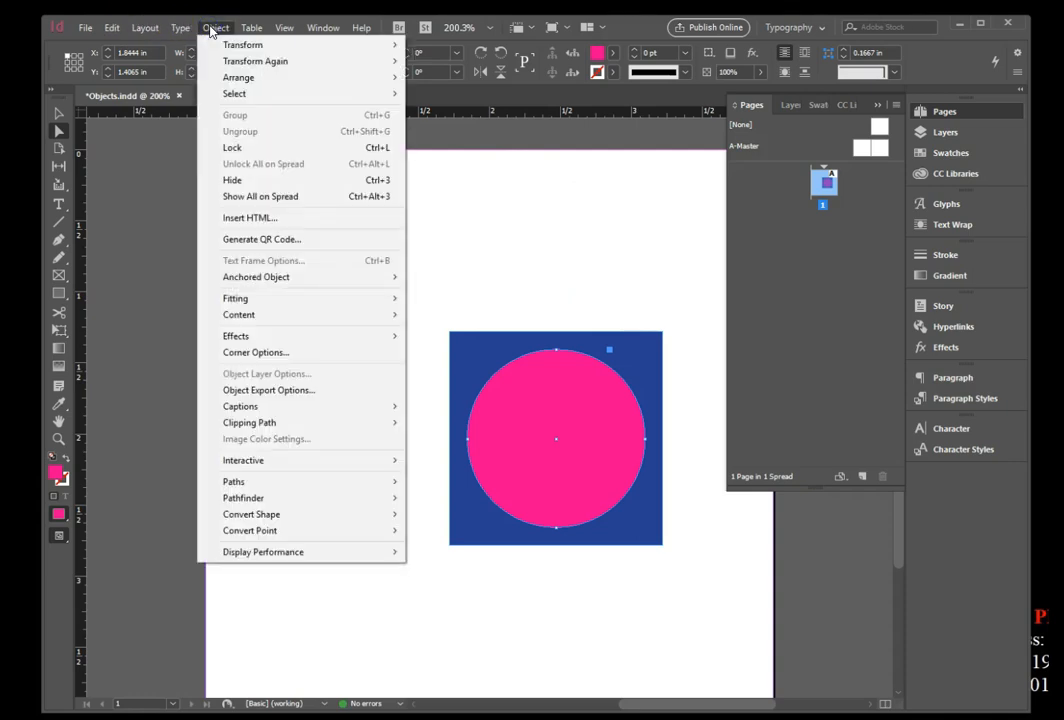
{"action": "left_click", "coordinate": [263, 197]}
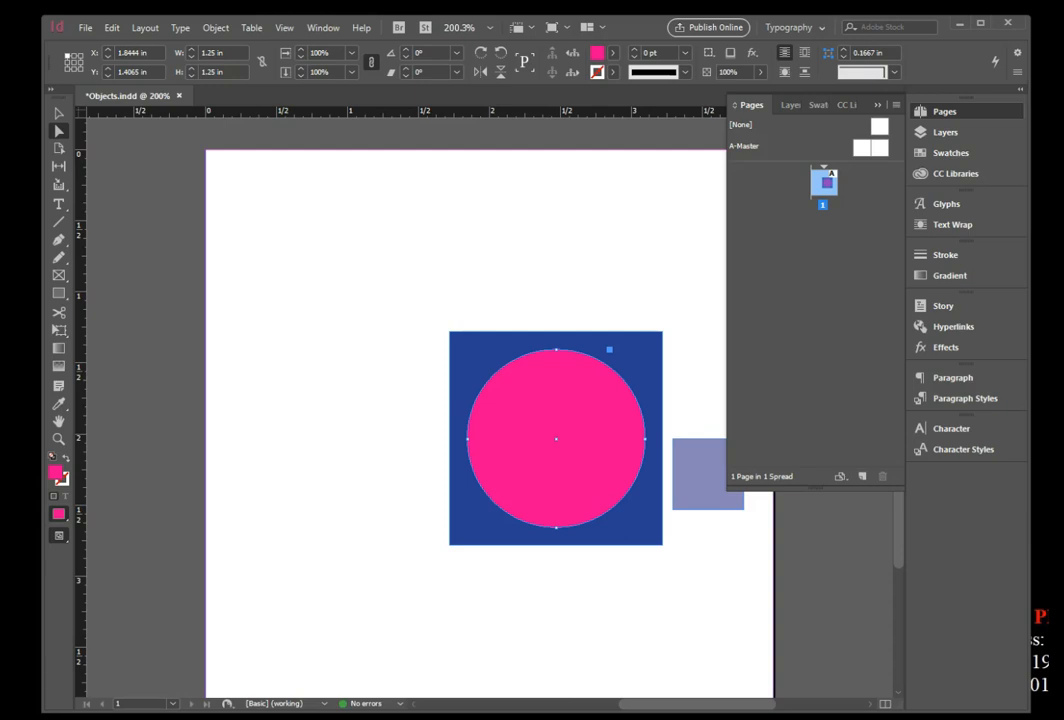
{"action": "left_click_drag", "start_coordinate": [705, 500], "coordinate": [710, 385]}
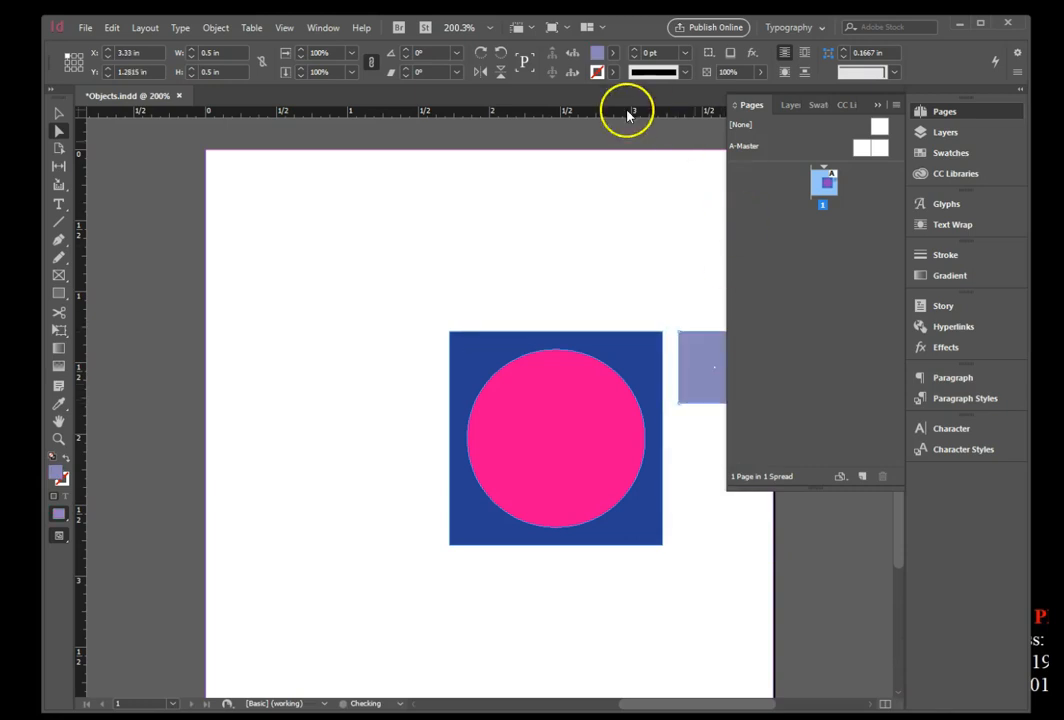
Move the lavender square against the blue square's left edge with their bottom edges aligned, at about X 1.22 in and Y 2.28 in
{"action": "left_click", "coordinate": [58, 438]}
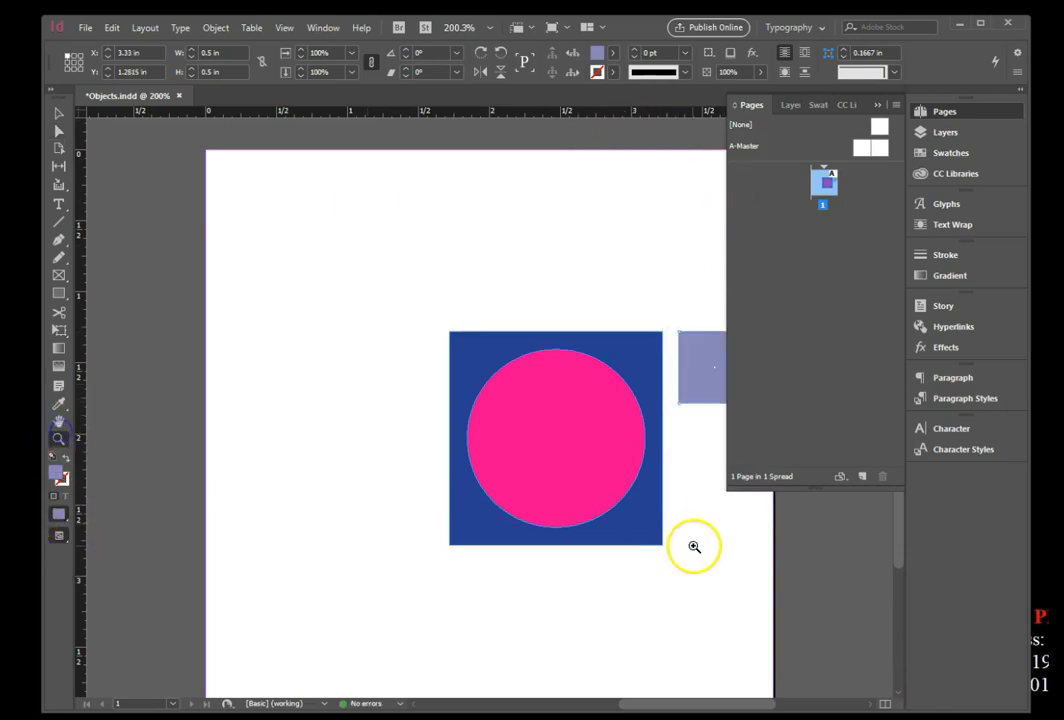
{"action": "left_click", "coordinate": [520, 575], "text": "alt"}
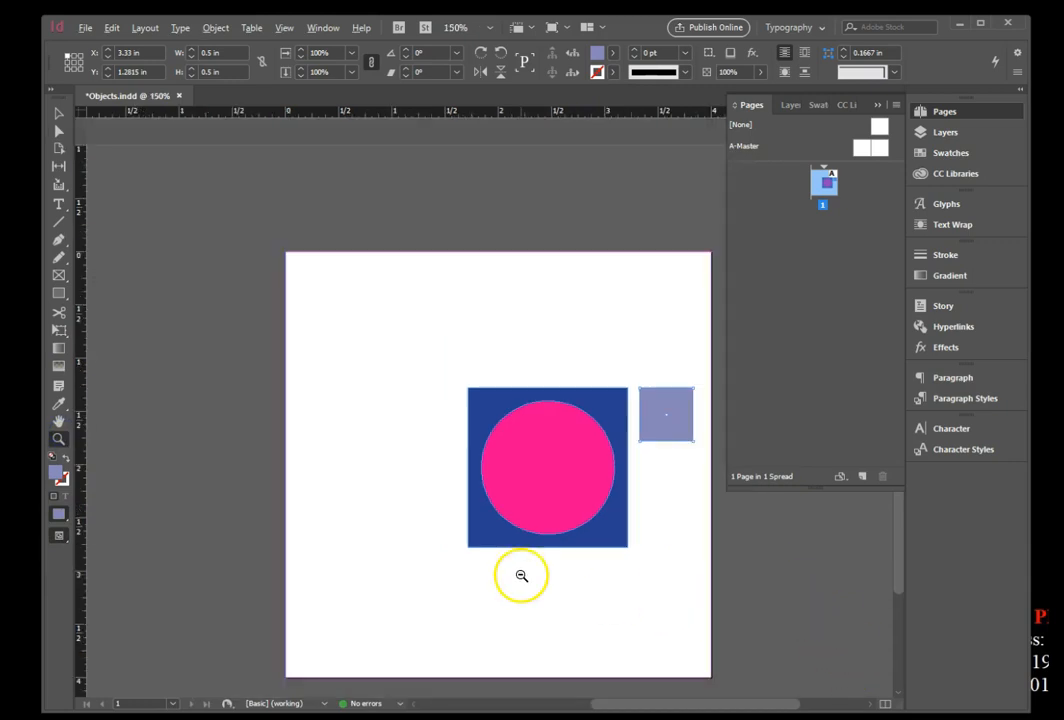
{"action": "left_click", "coordinate": [58, 422]}
{"action": "left_click_drag", "start_coordinate": [623, 625], "coordinate": [511, 567]}
{"action": "left_click", "coordinate": [58, 113]}
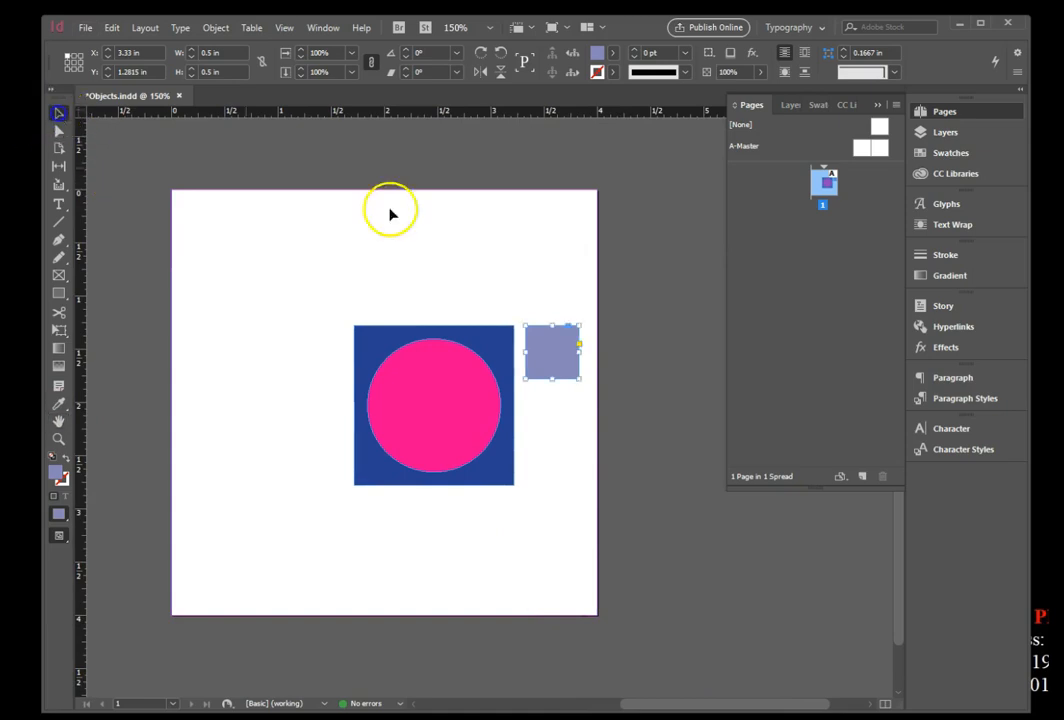
{"action": "mouse_move", "coordinate": [558, 358]}
{"action": "left_mouse_down"}
{"action": "mouse_move", "coordinate": [563, 340]}
{"action": "mouse_move", "coordinate": [558, 358]}
{"action": "left_mouse_up"}
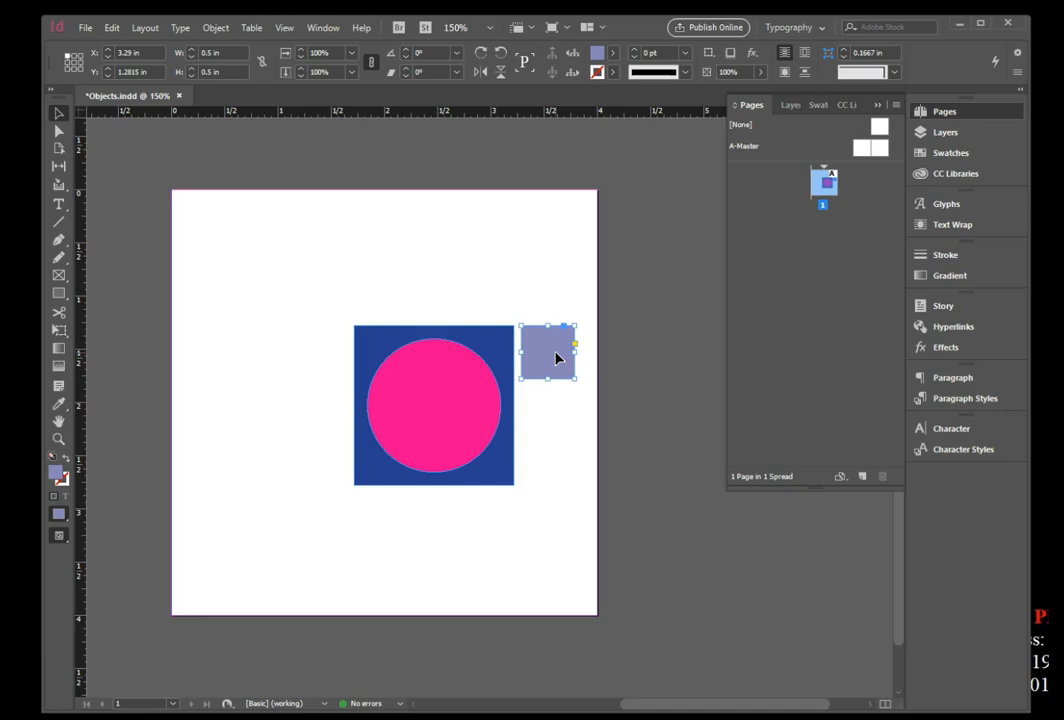
{"action": "left_click_drag", "start_coordinate": [557, 358], "coordinate": [337, 460]}
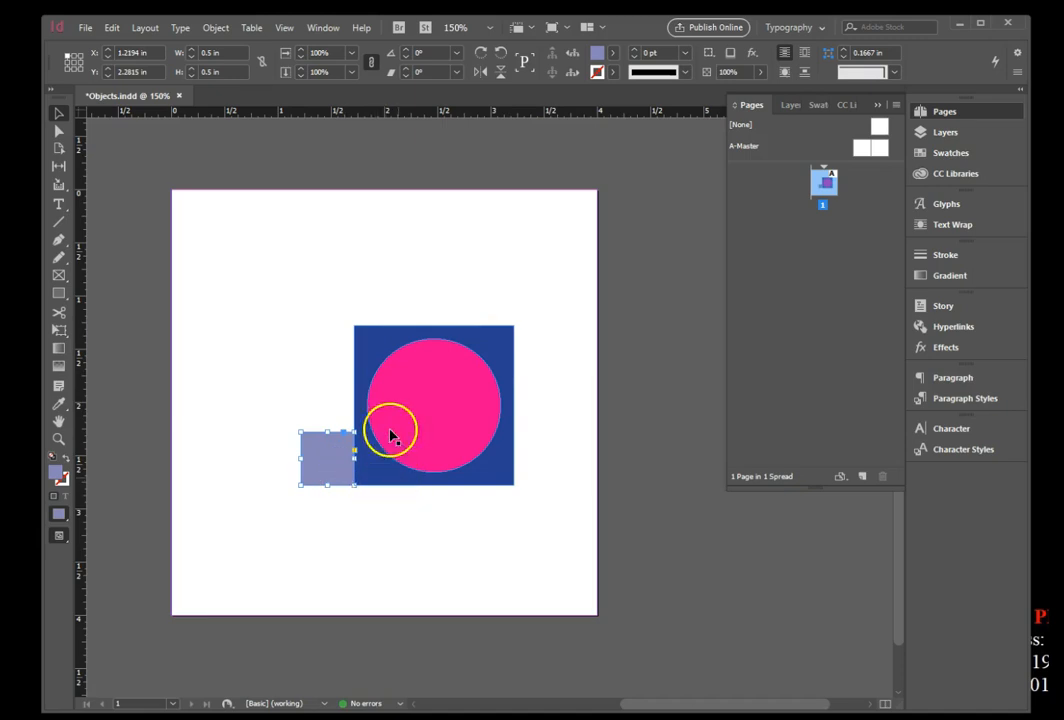
Save the Objects document with nothing left selected and close it
{"action": "left_click", "coordinate": [84, 30]}
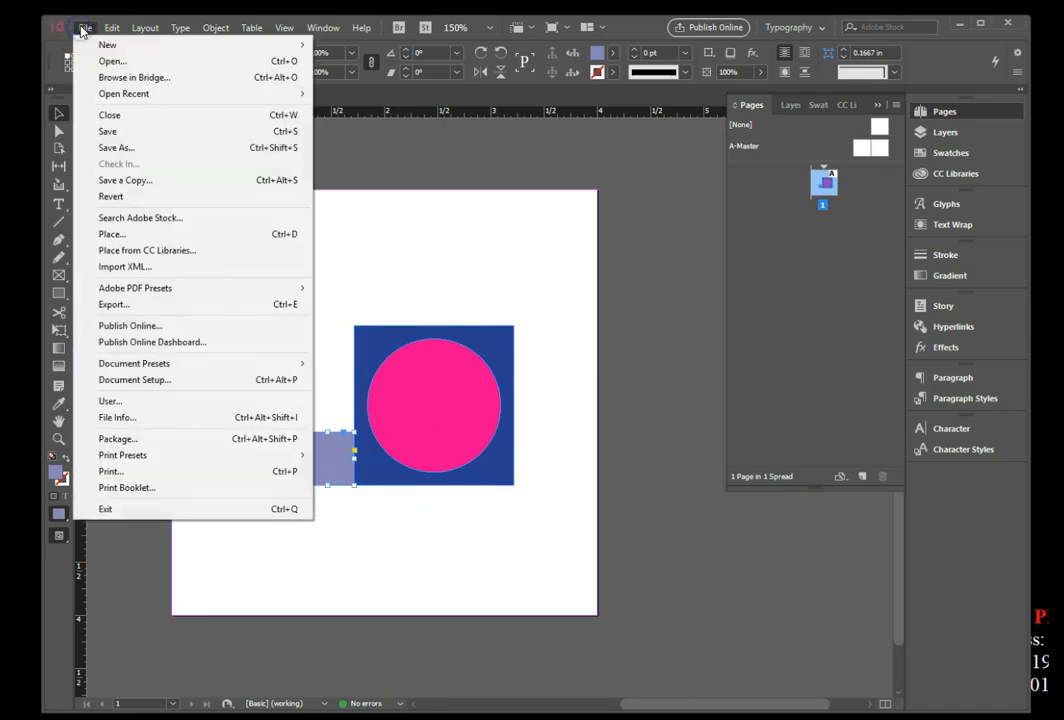
{"action": "left_click", "coordinate": [121, 134]}
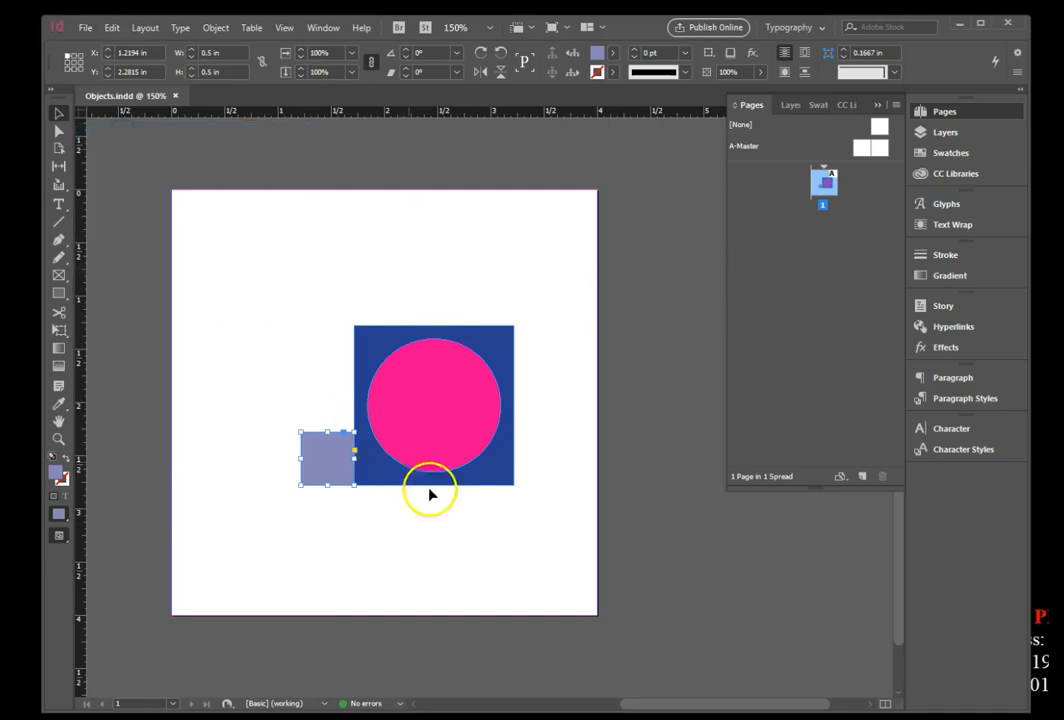
{"action": "left_click", "coordinate": [436, 572]}
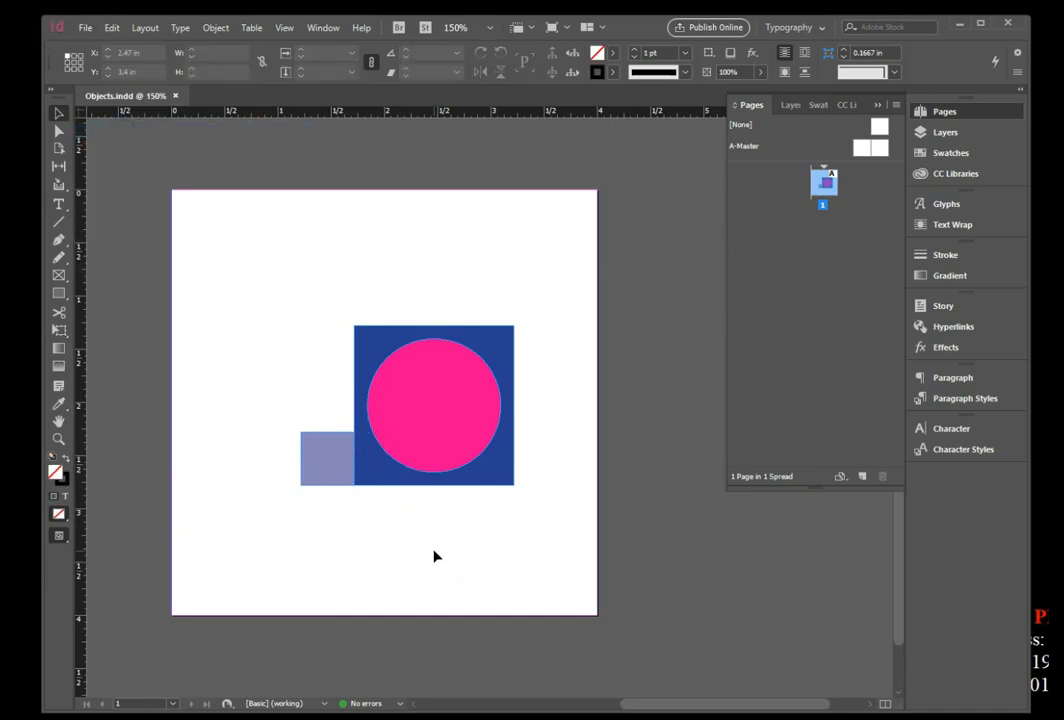
{"action": "left_click", "coordinate": [176, 97]}
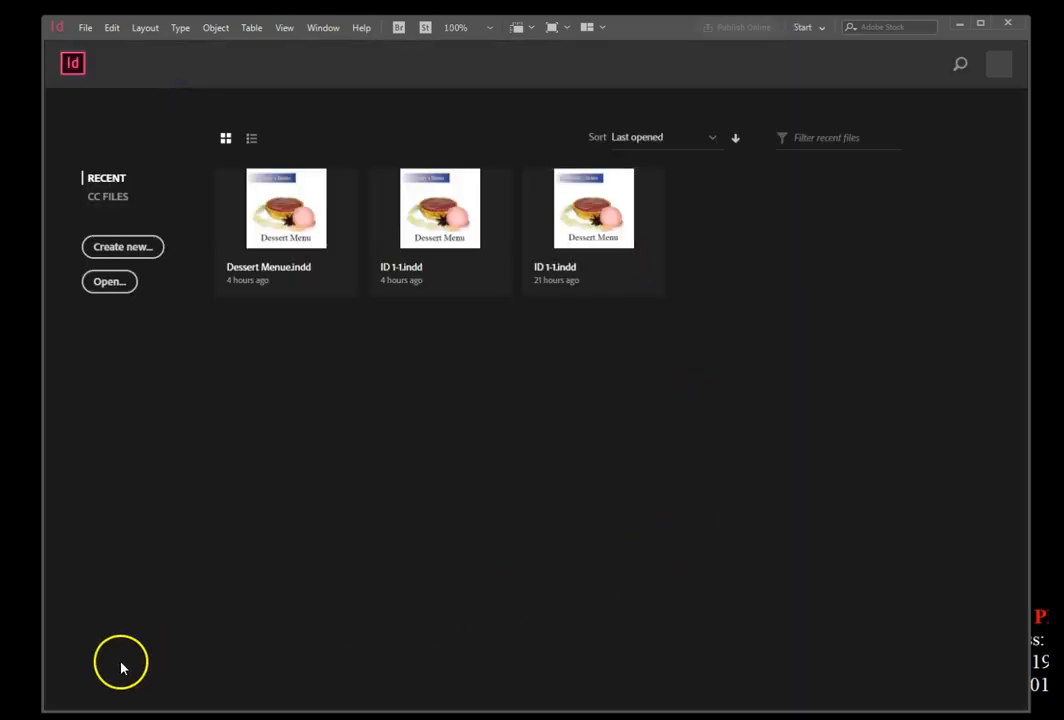